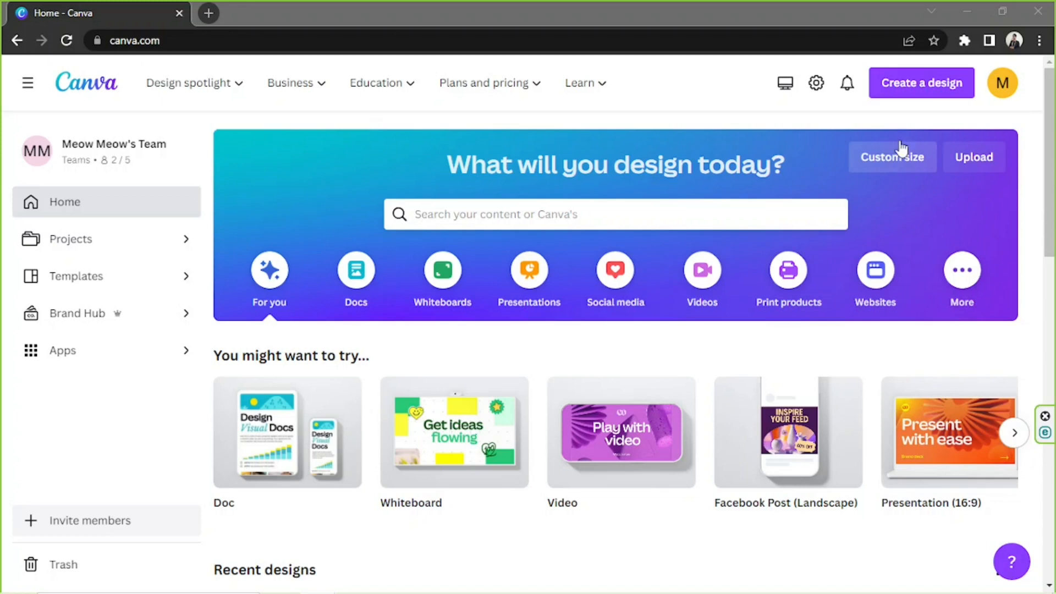
pyautogui.click(895, 161)
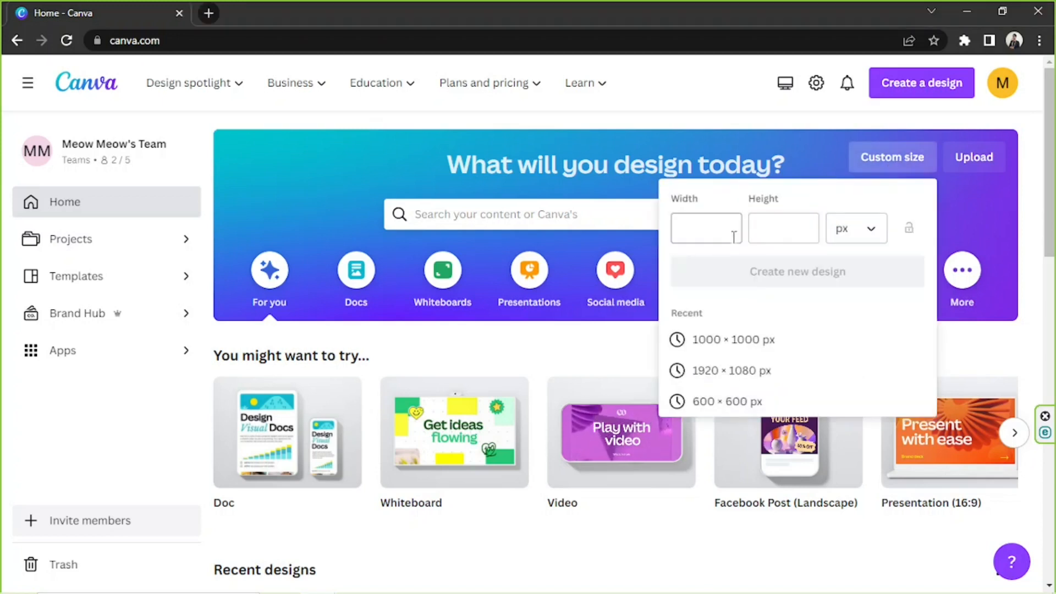
pyautogui.click(793, 234)
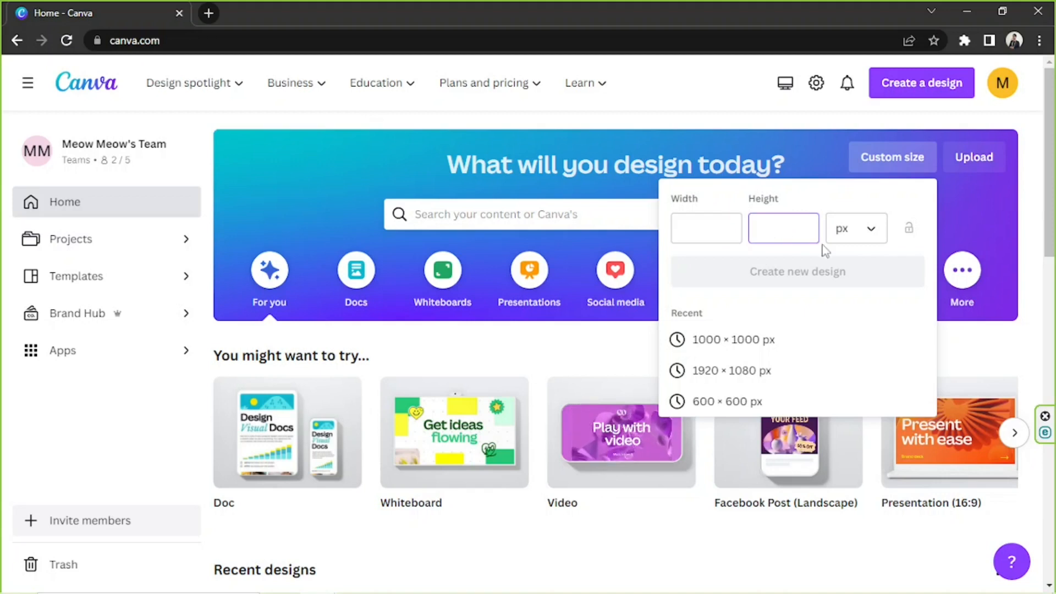
pyautogui.click(845, 230)
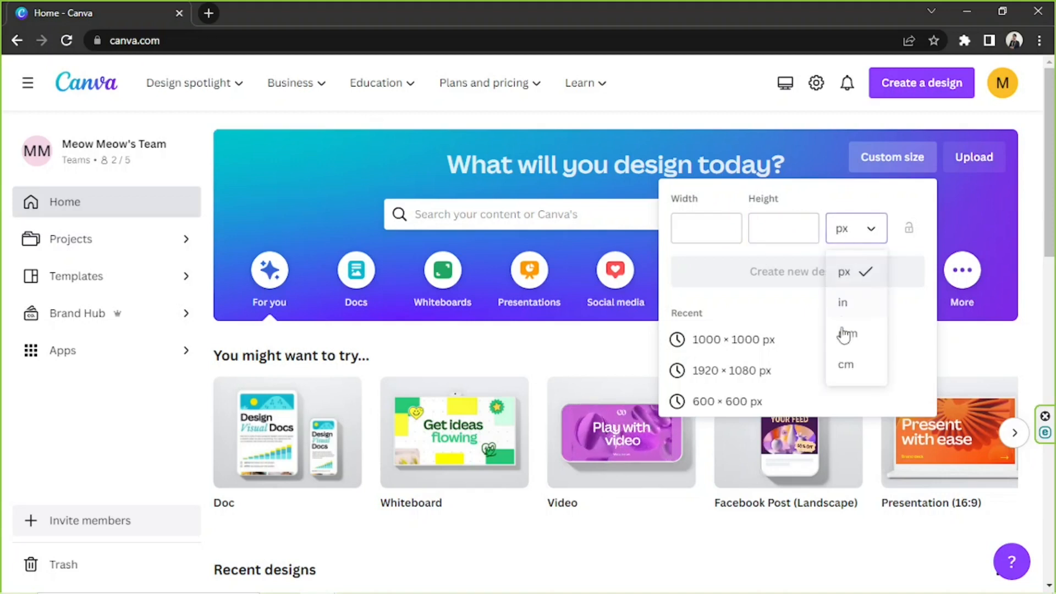
pyautogui.click(853, 236)
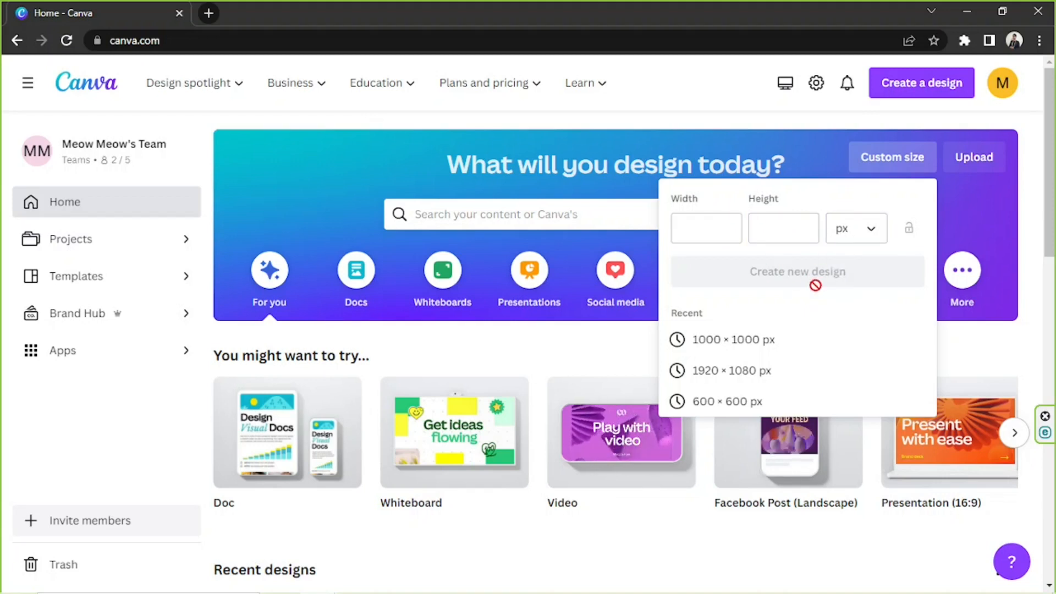
pyautogui.click(708, 226)
pyautogui.write('100')
pyautogui.press('Tab')
pyautogui.write('100')
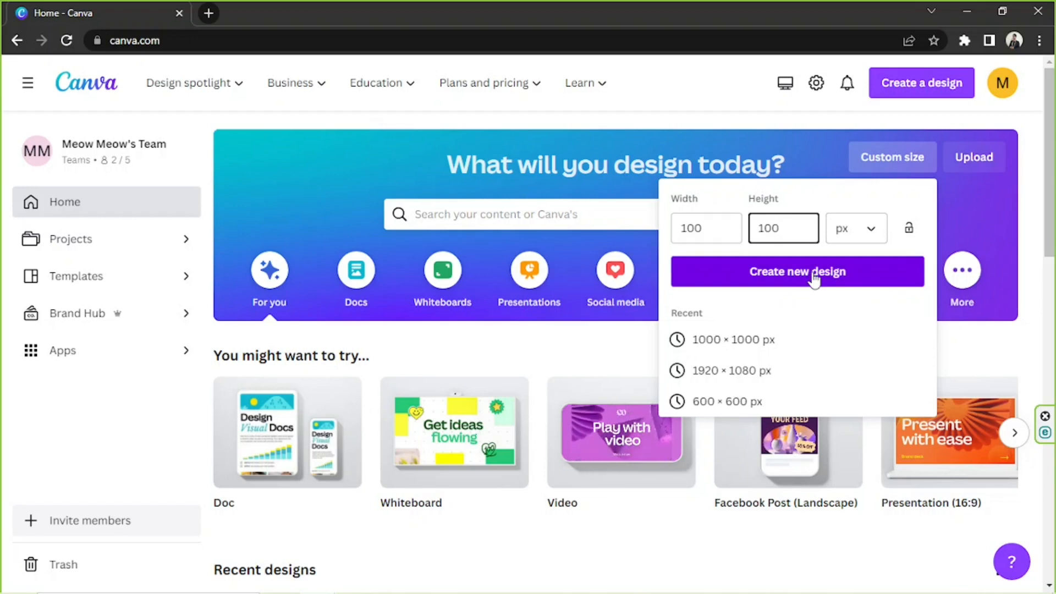
pyautogui.click(813, 163)
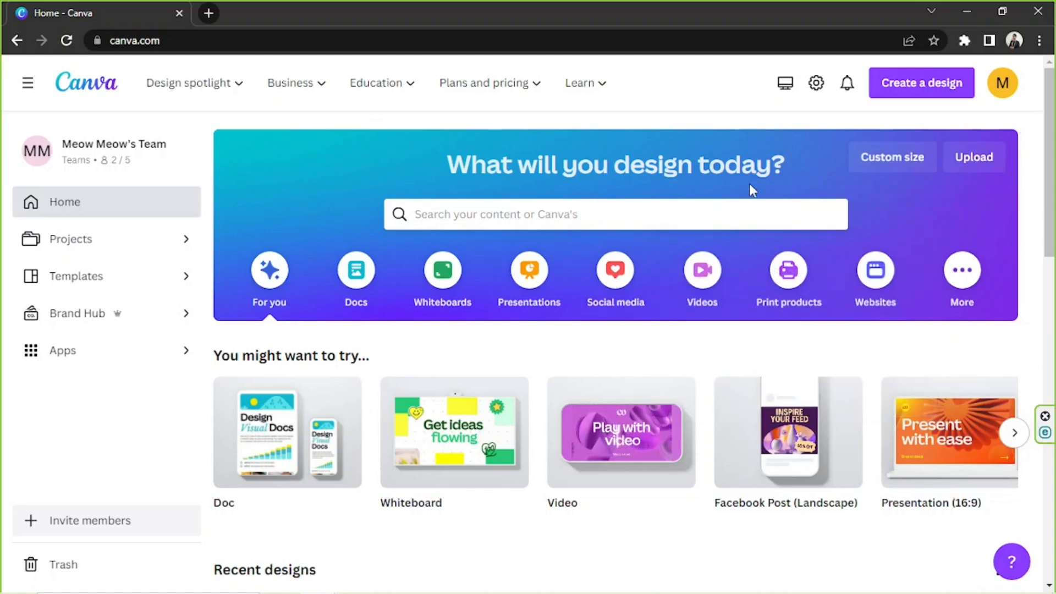
# Look up templates for "youtube video", replace the query with "facebook post" and show all suggested templates
pyautogui.click(518, 216)
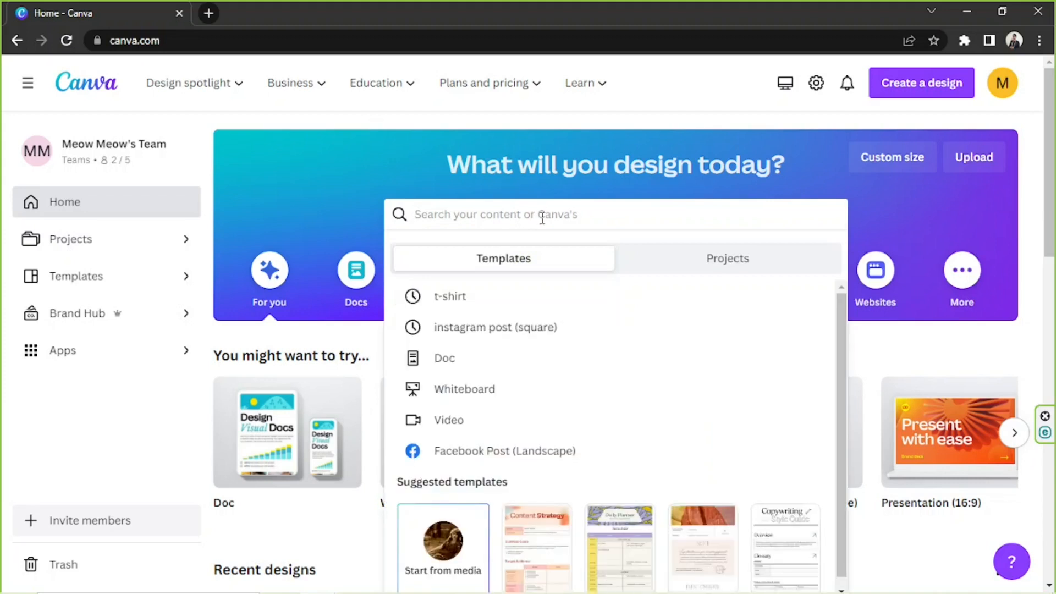
pyautogui.write('youtube video')
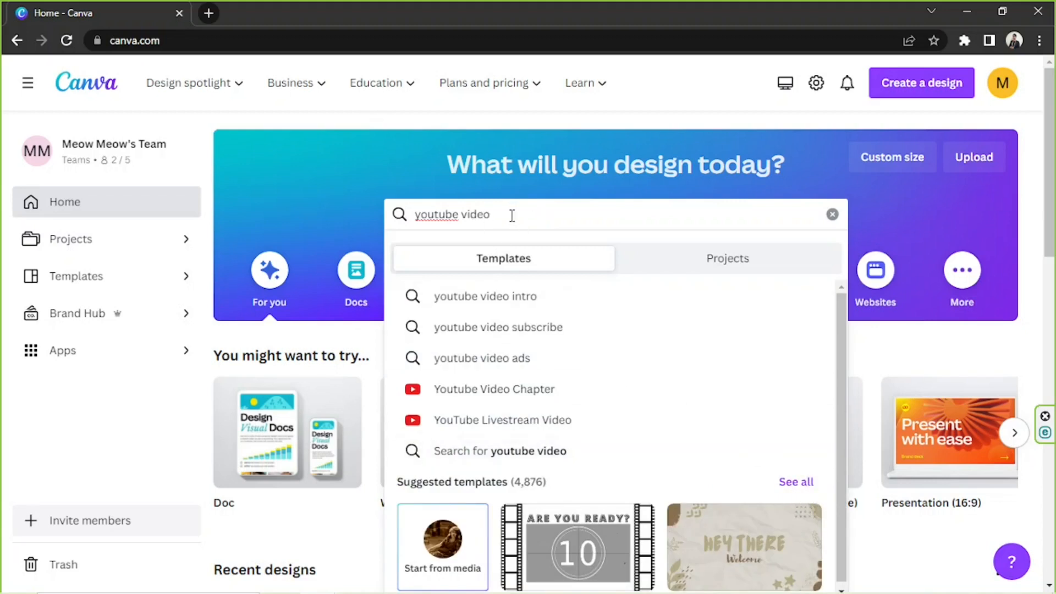
pyautogui.moveTo(511, 215); pyautogui.dragTo(346, 227)
pyautogui.write('face')
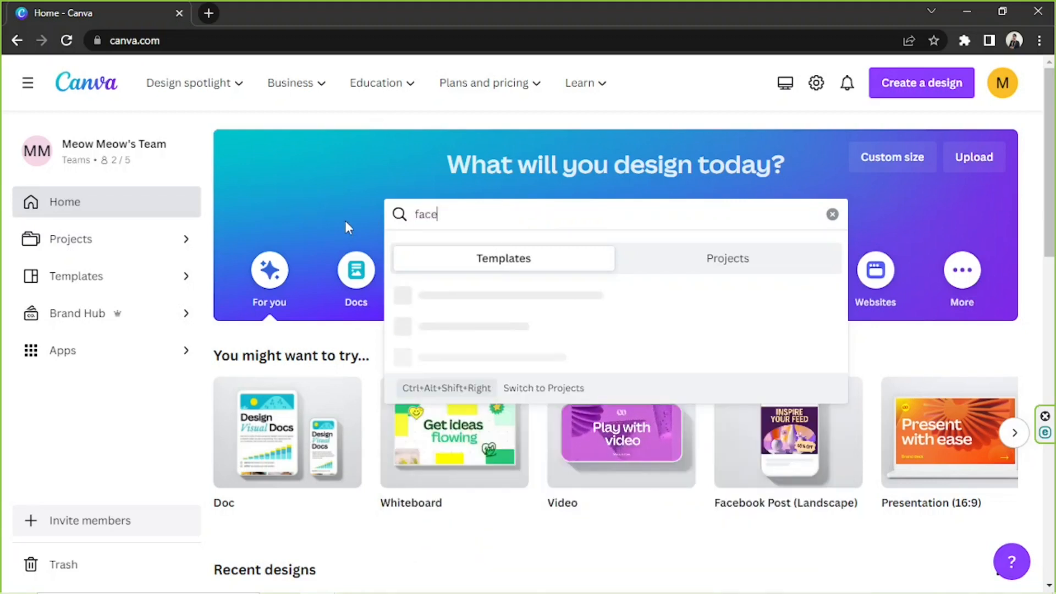
pyautogui.write('book post')
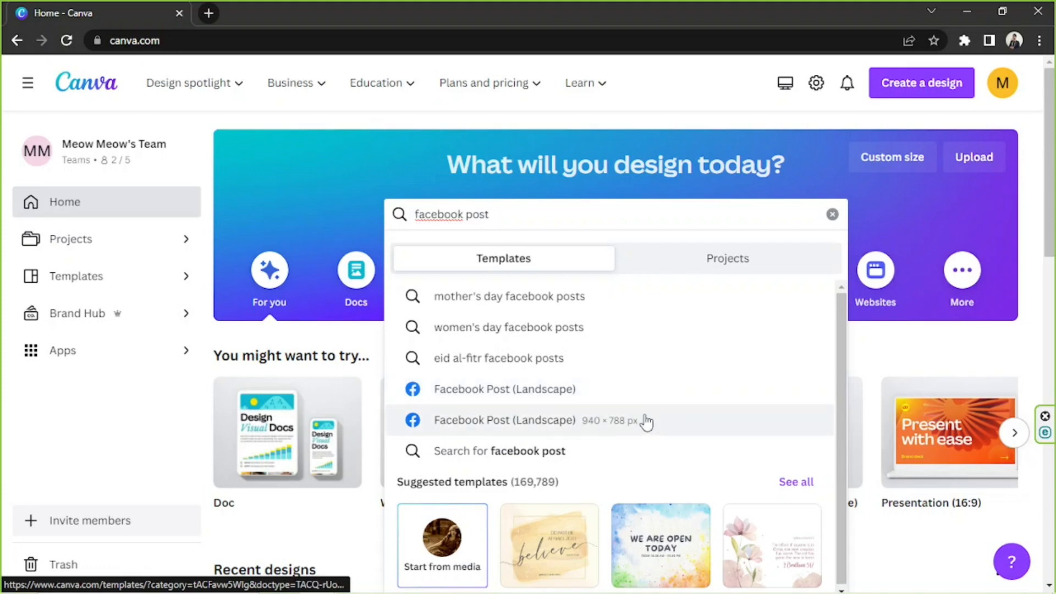
pyautogui.click(794, 482)
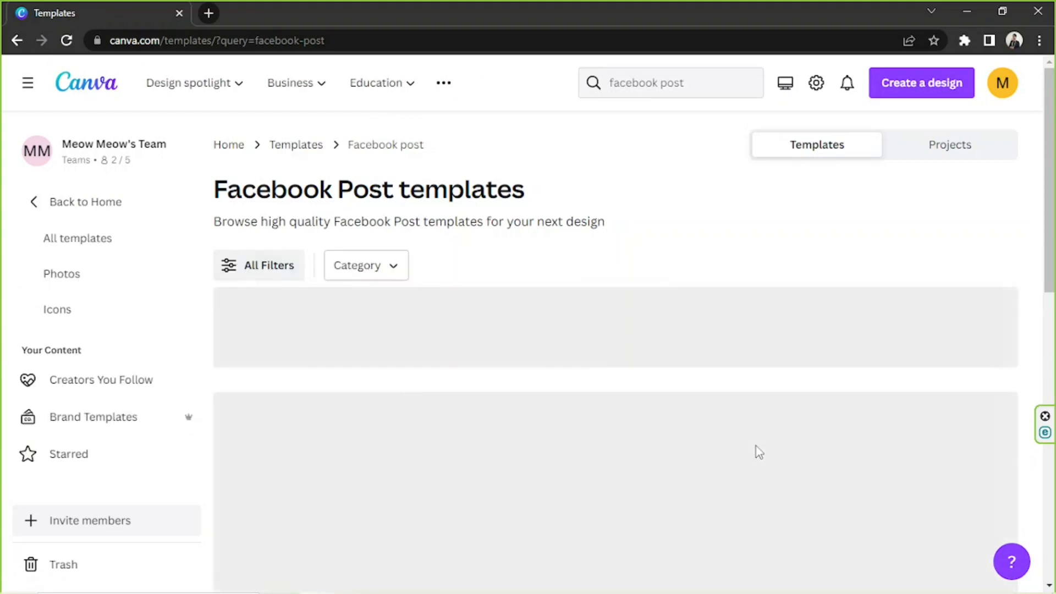
# Pick the Pink Floral Watercolor Beauty Quote Facebook Post template from the results and open it for customizing
pyautogui.moveTo(1053, 131); pyautogui.dragTo(1052, 190)
pyautogui.scroll(3, 994, 211)
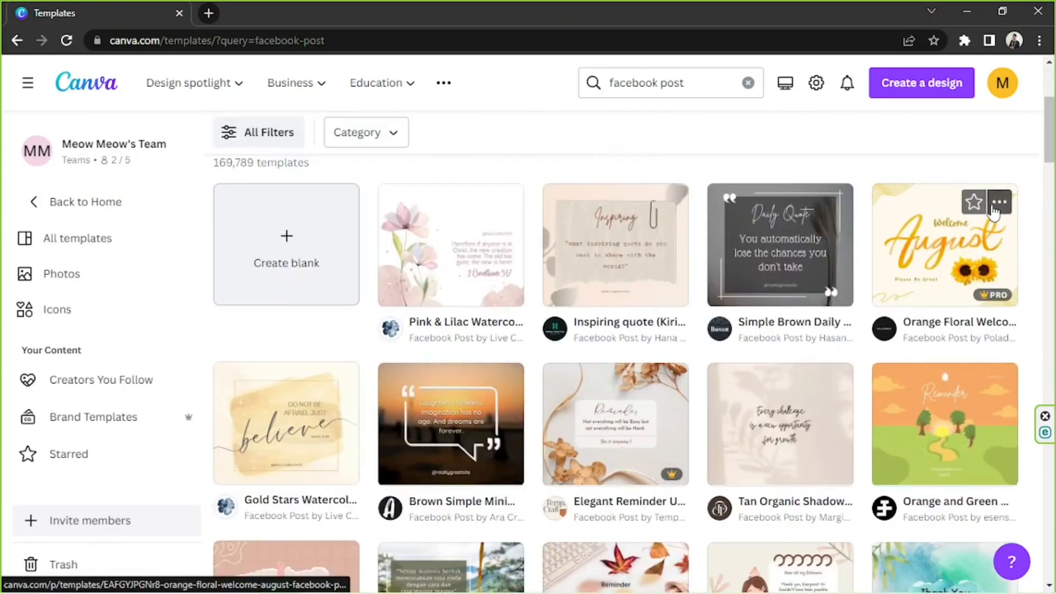
pyautogui.scroll(-8, 991, 189)
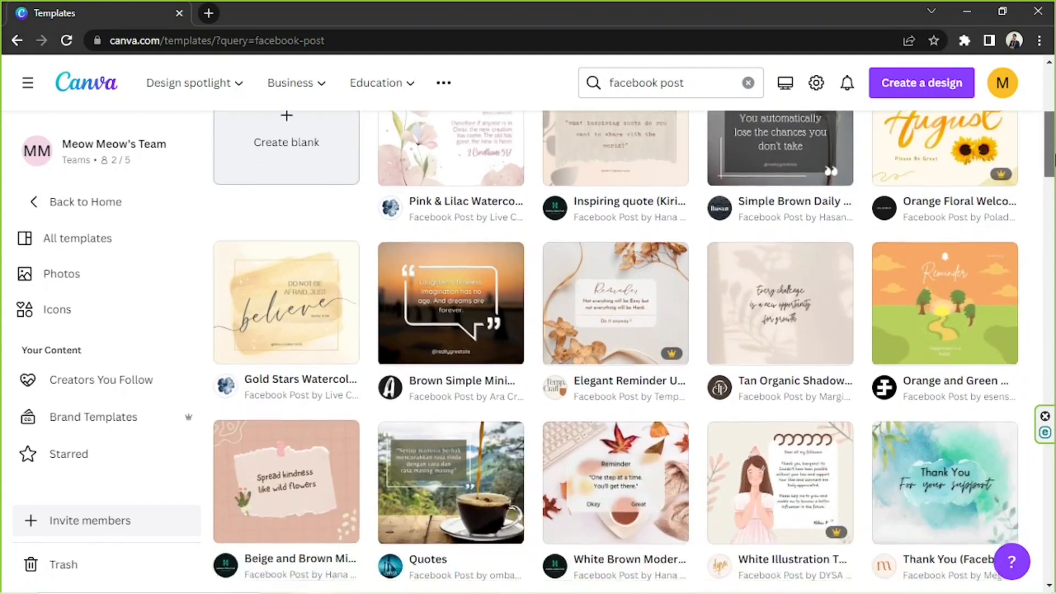
pyautogui.scroll(-8, 992, 190)
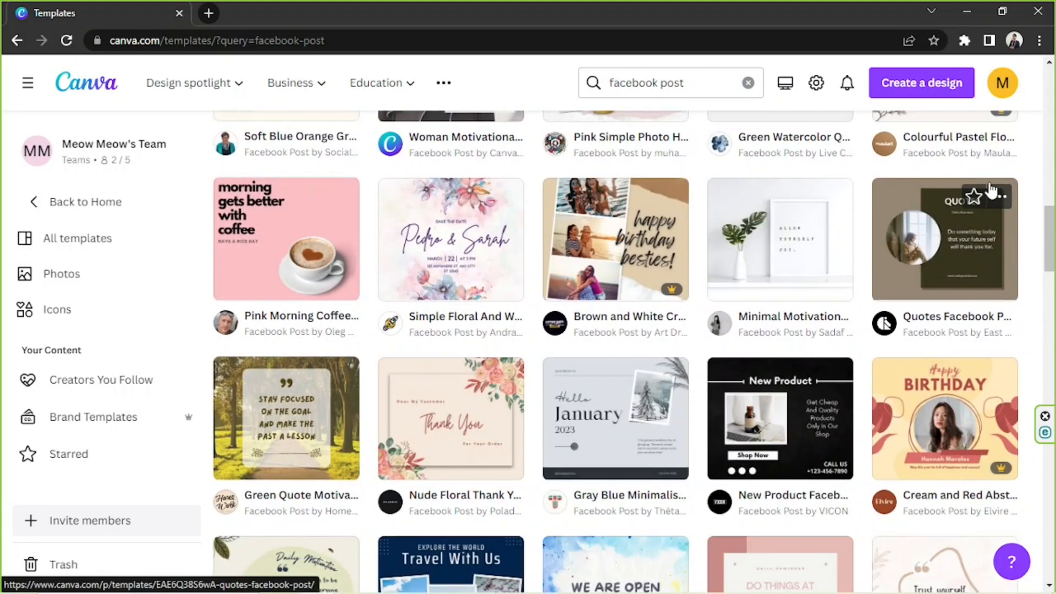
pyautogui.scroll(-6, 991, 190)
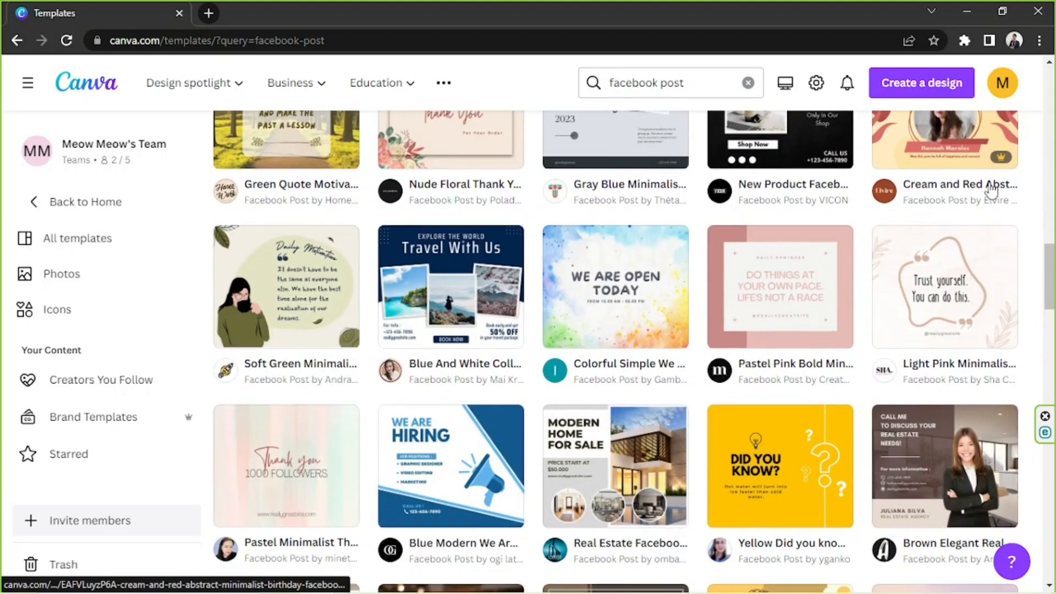
pyautogui.scroll(-12, 991, 190)
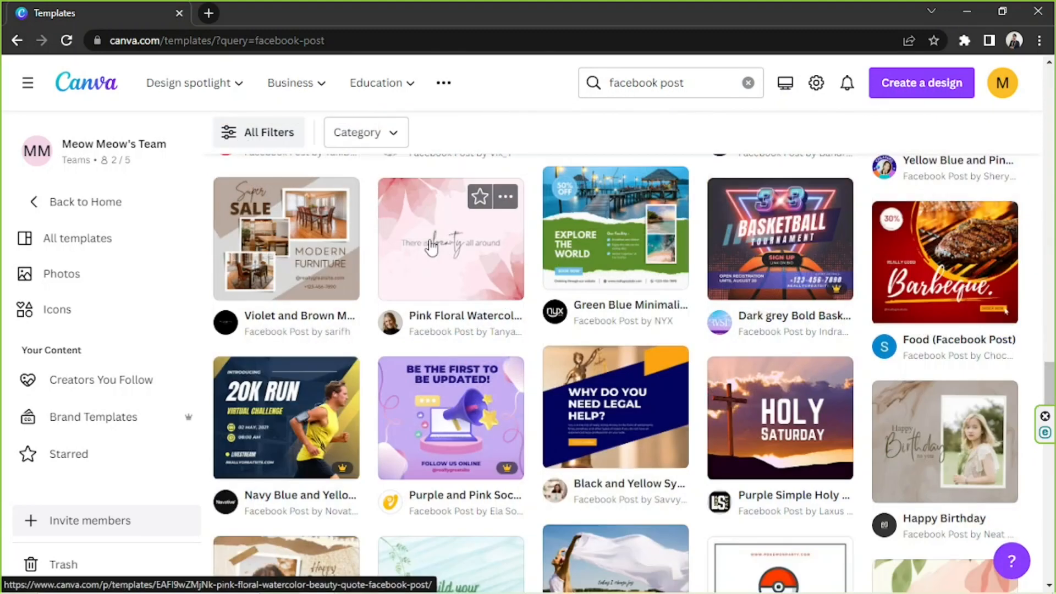
pyautogui.click(432, 247)
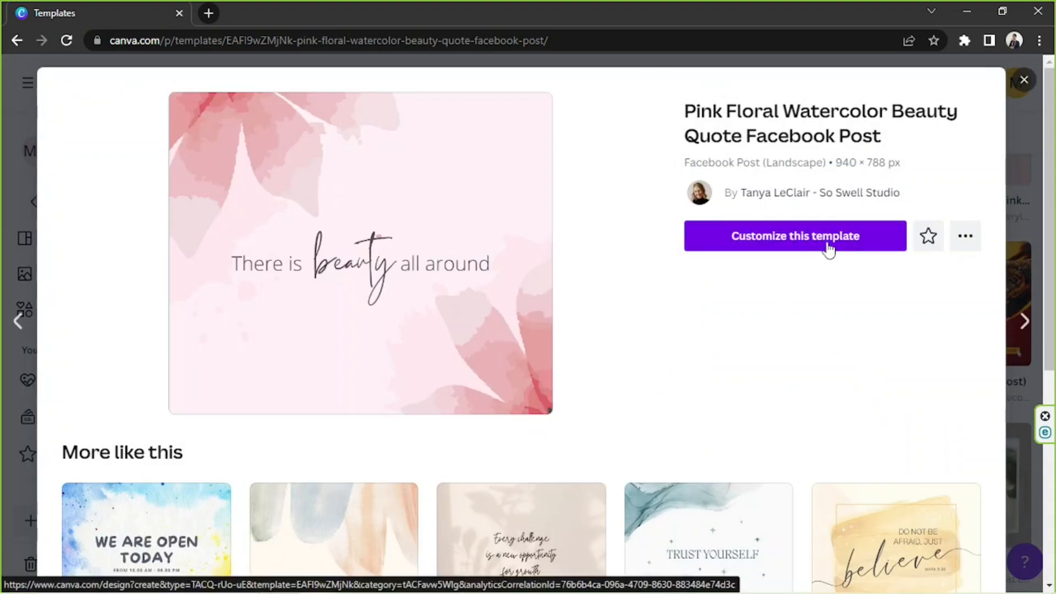
pyautogui.click(828, 247)
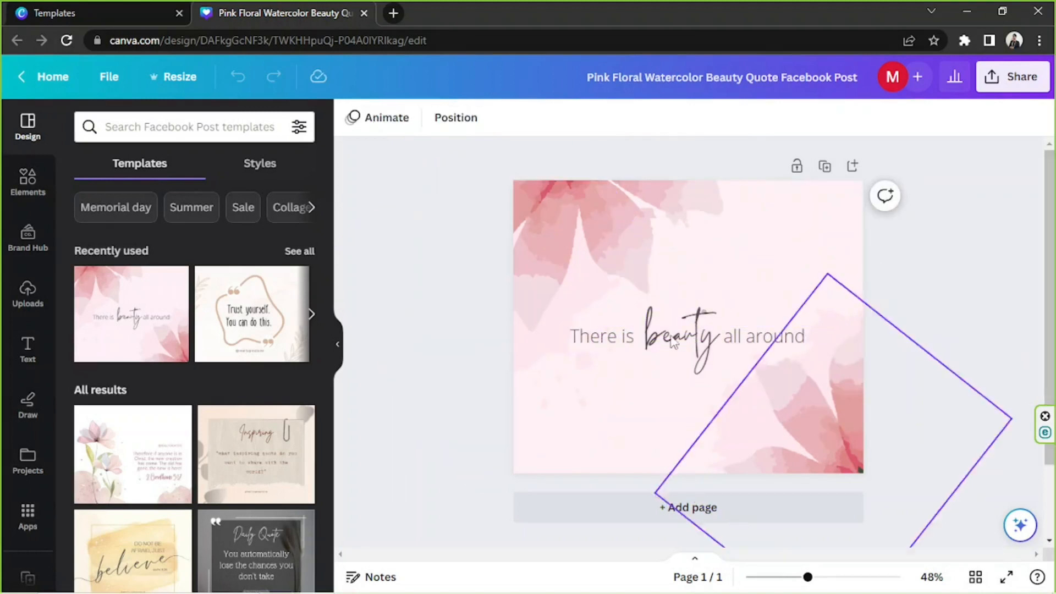
# Examine the elements on the page and browse the available Facebook Post templates beside the design
pyautogui.moveTo(431, 193); pyautogui.dragTo(917, 467)
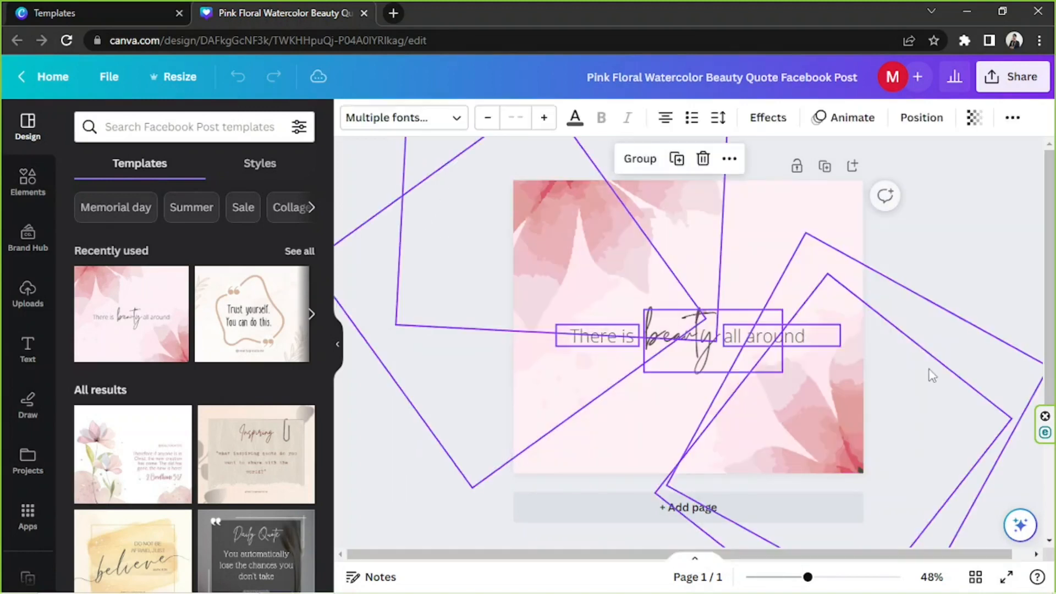
pyautogui.click(925, 272)
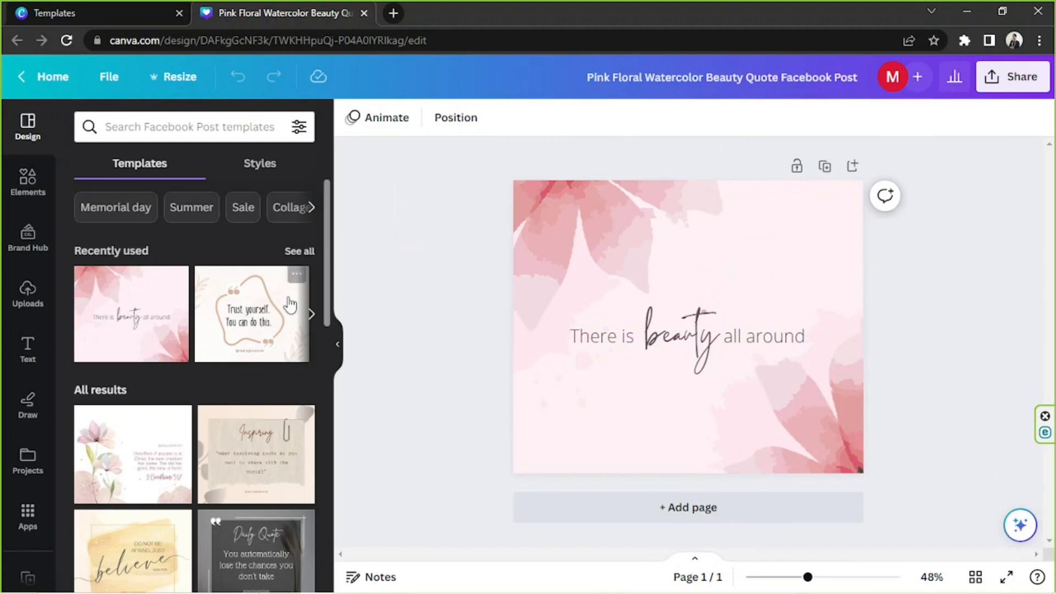
pyautogui.scroll(-3, 220, 319)
pyautogui.scroll(-6, 219, 322)
pyautogui.scroll(-10, 220, 321)
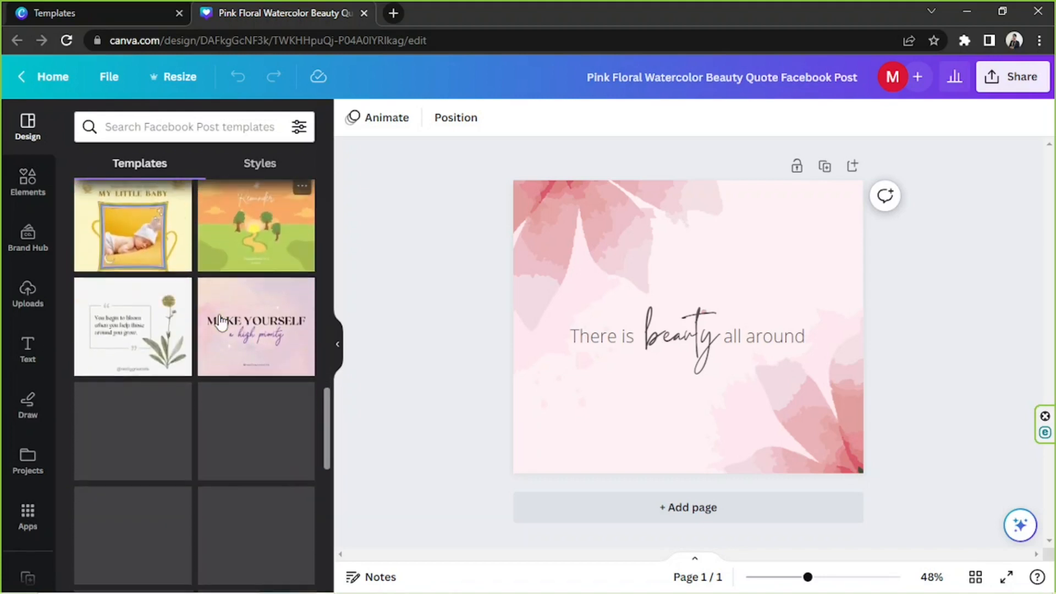
pyautogui.scroll(-3, 220, 321)
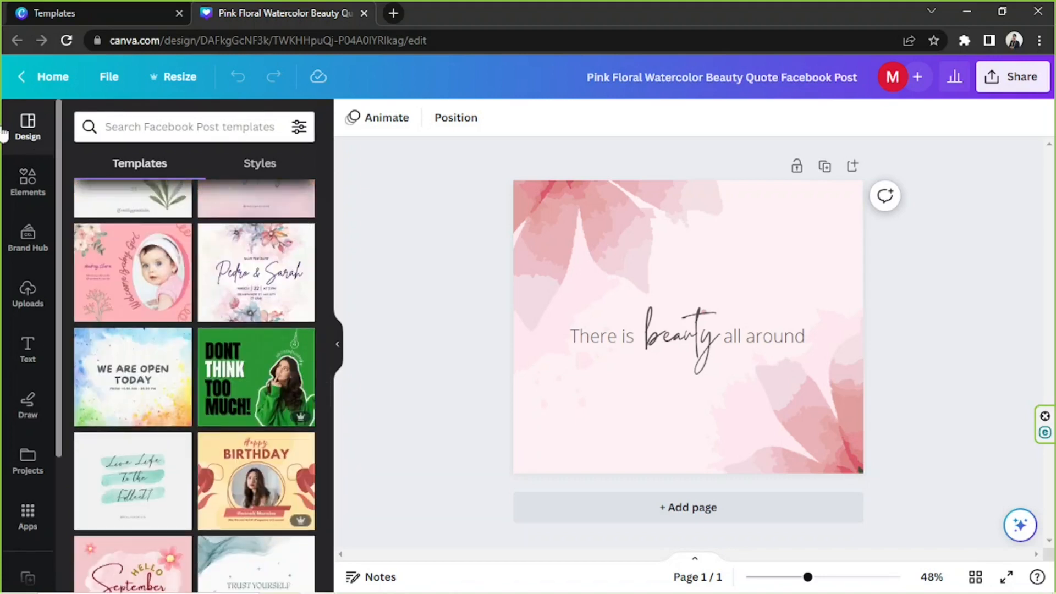
pyautogui.scroll(-3, 223, 301)
pyautogui.scroll(-3, 156, 297)
pyautogui.scroll(2, 155, 294)
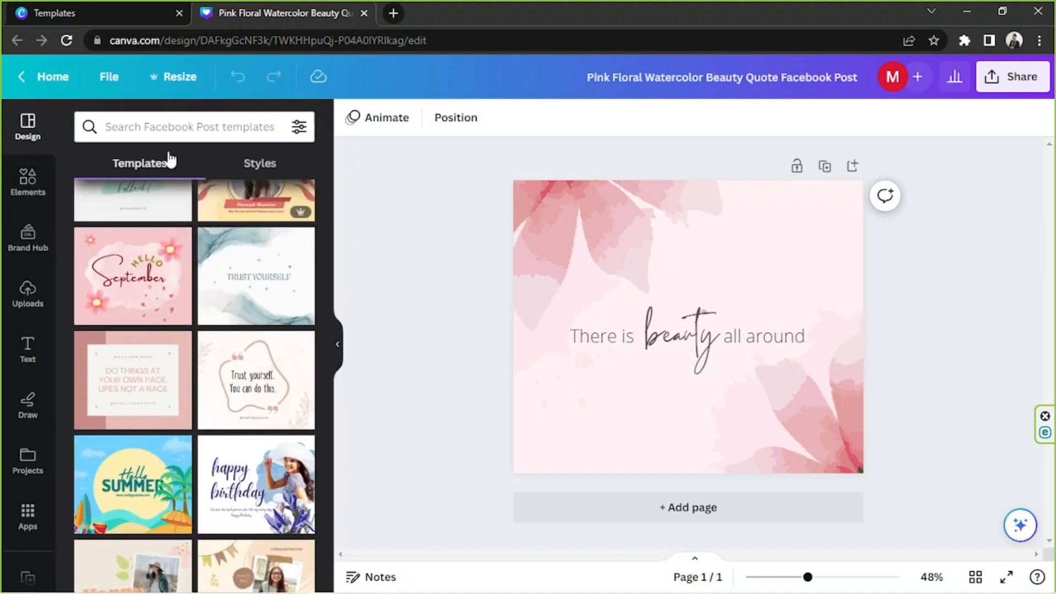
pyautogui.scroll(-3, 212, 291)
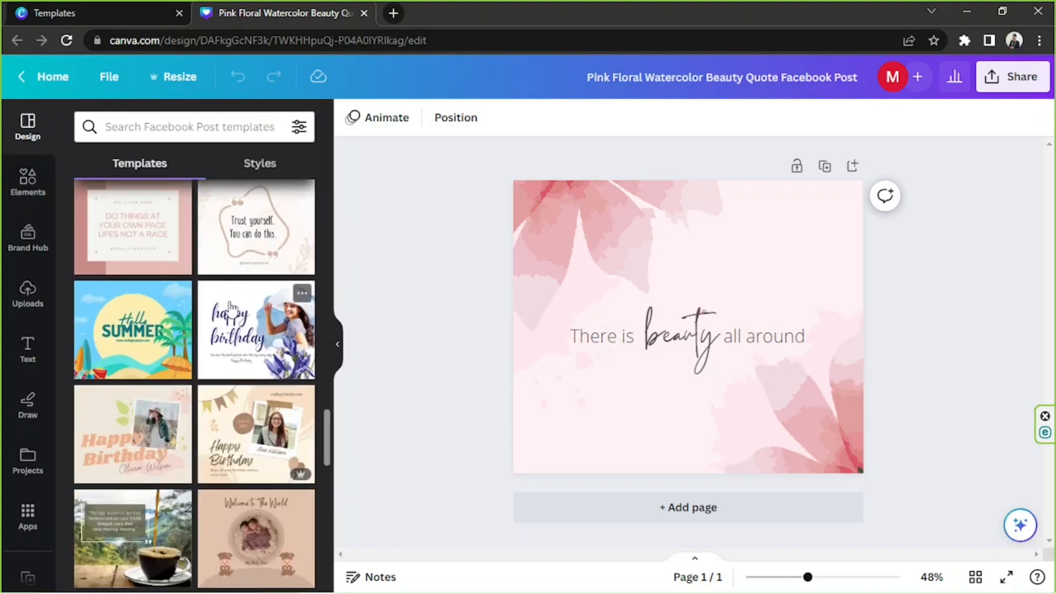
pyautogui.scroll(-4, 228, 306)
pyautogui.scroll(-10, 231, 309)
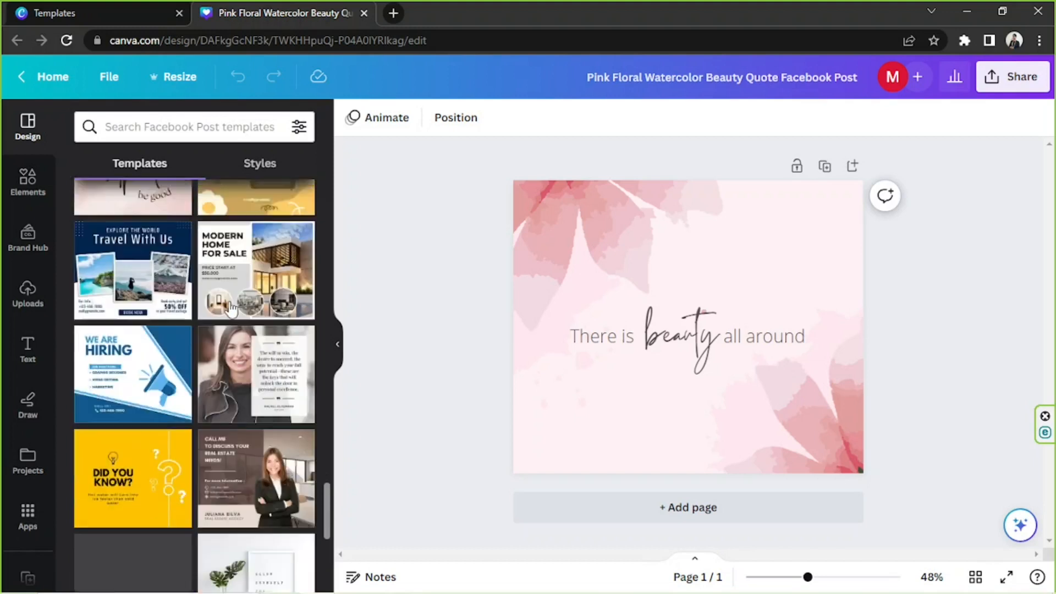
pyautogui.scroll(-8, 231, 310)
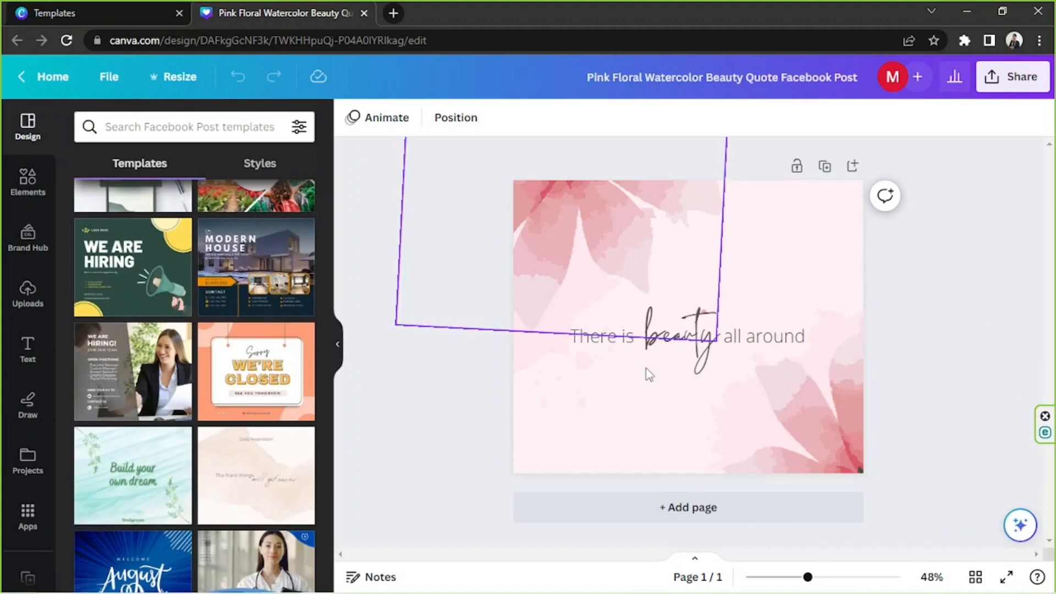
pyautogui.click(338, 347)
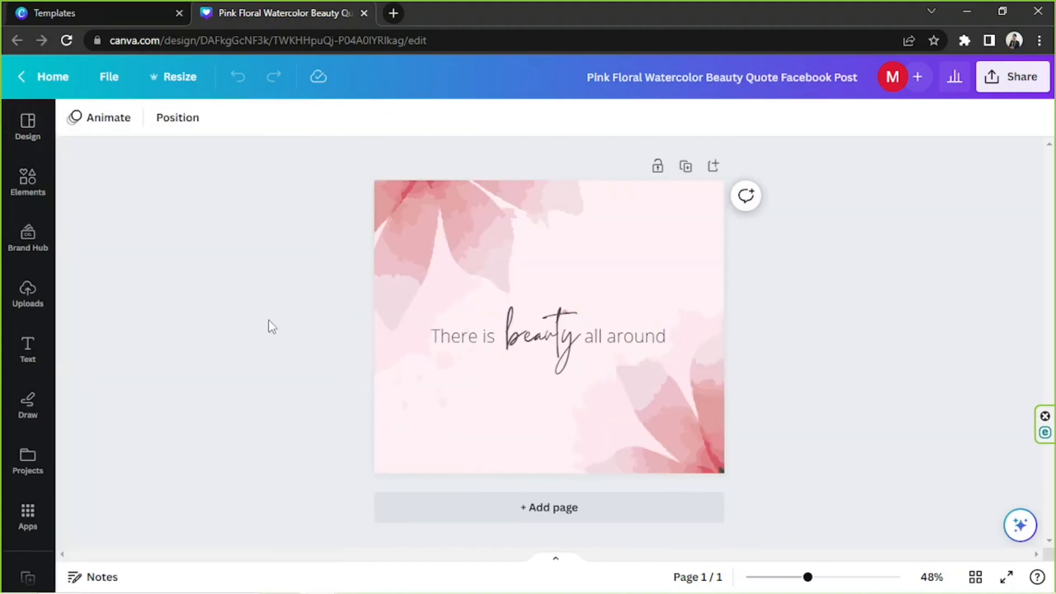
pyautogui.moveTo(240, 185); pyautogui.dragTo(900, 568)
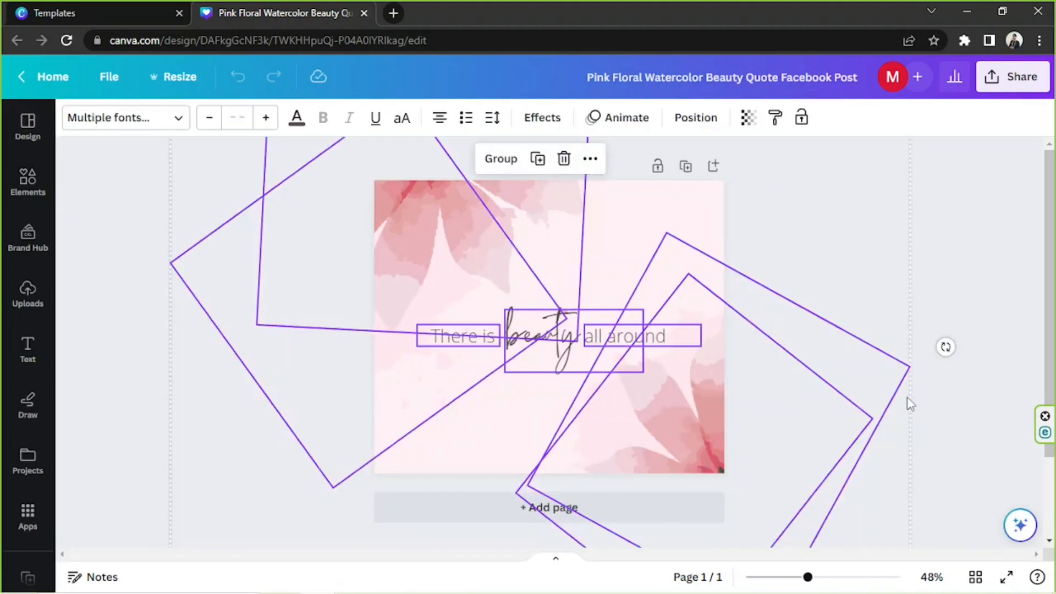
pyautogui.click(907, 397)
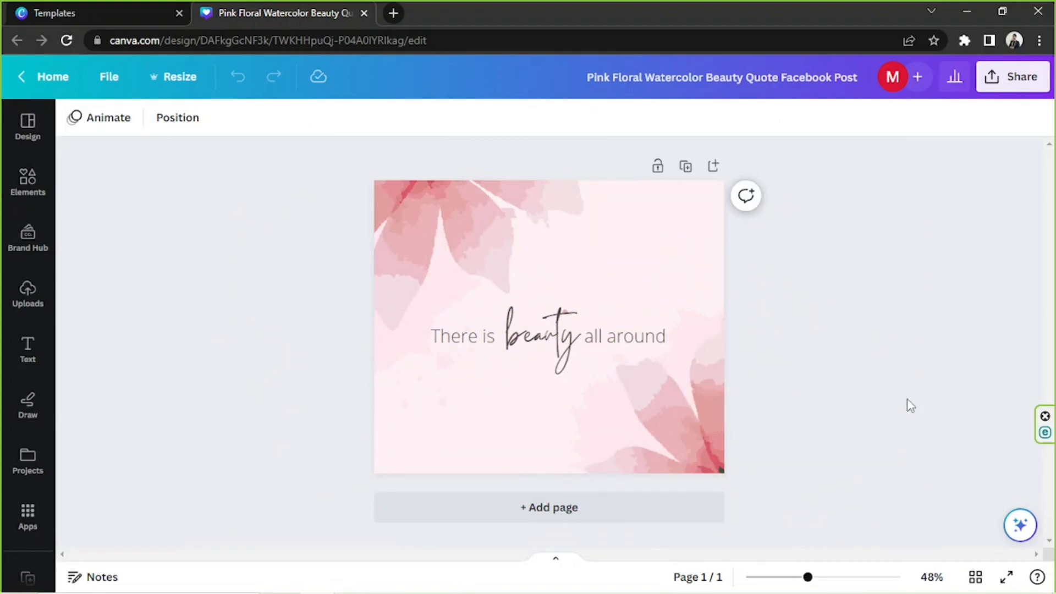
pyautogui.moveTo(312, 192); pyautogui.dragTo(836, 498)
pyautogui.click(883, 412)
pyautogui.moveTo(276, 182); pyautogui.dragTo(827, 512)
pyautogui.click(866, 428)
pyautogui.moveTo(266, 207); pyautogui.dragTo(849, 410)
# Show the page thumbnails, add a blank second page and return to page 1
pyautogui.click(557, 562)
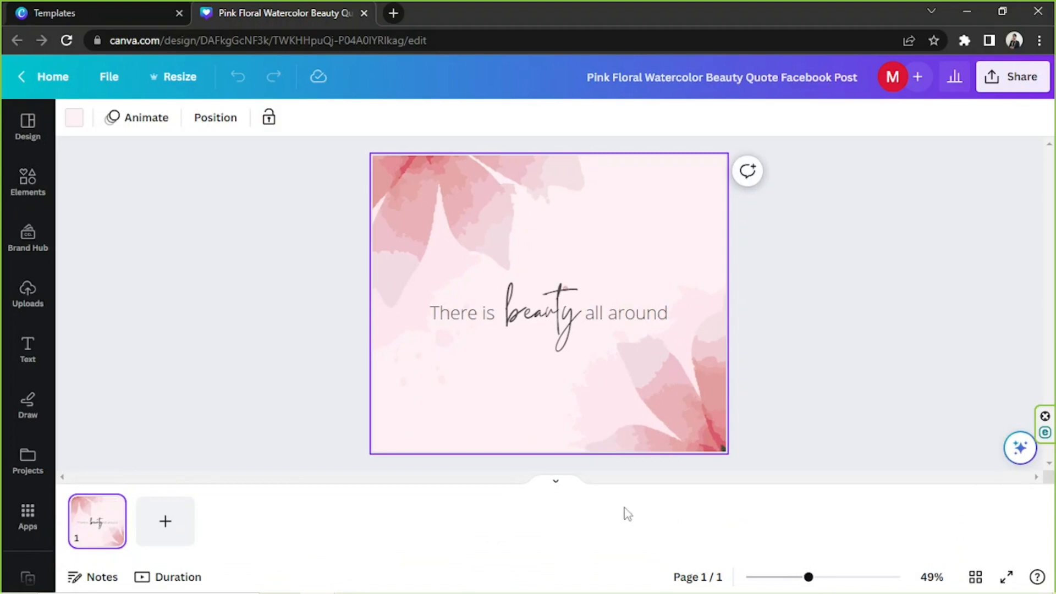
pyautogui.click(187, 521)
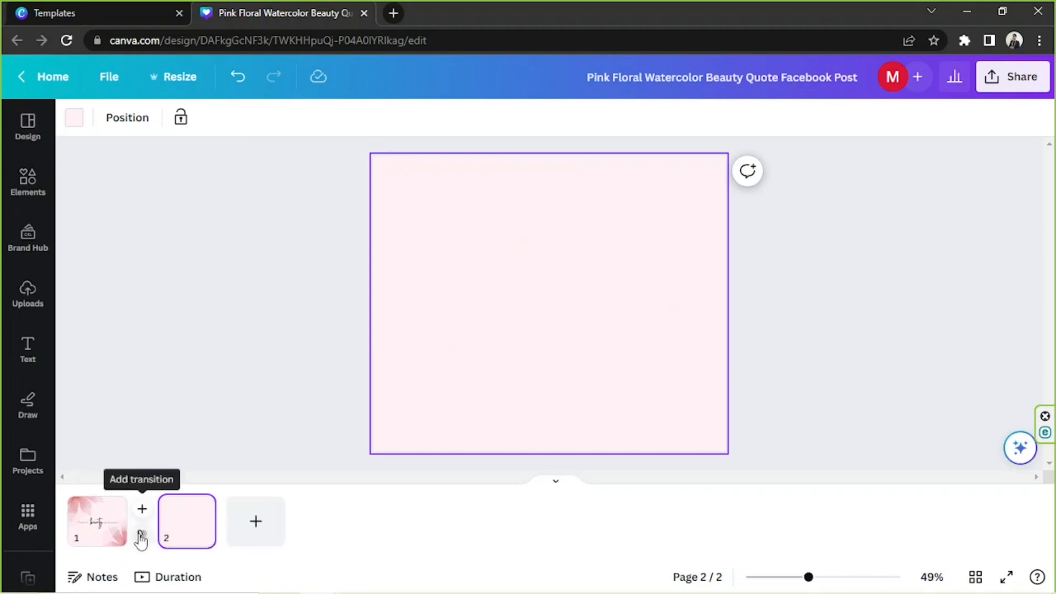
pyautogui.click(88, 533)
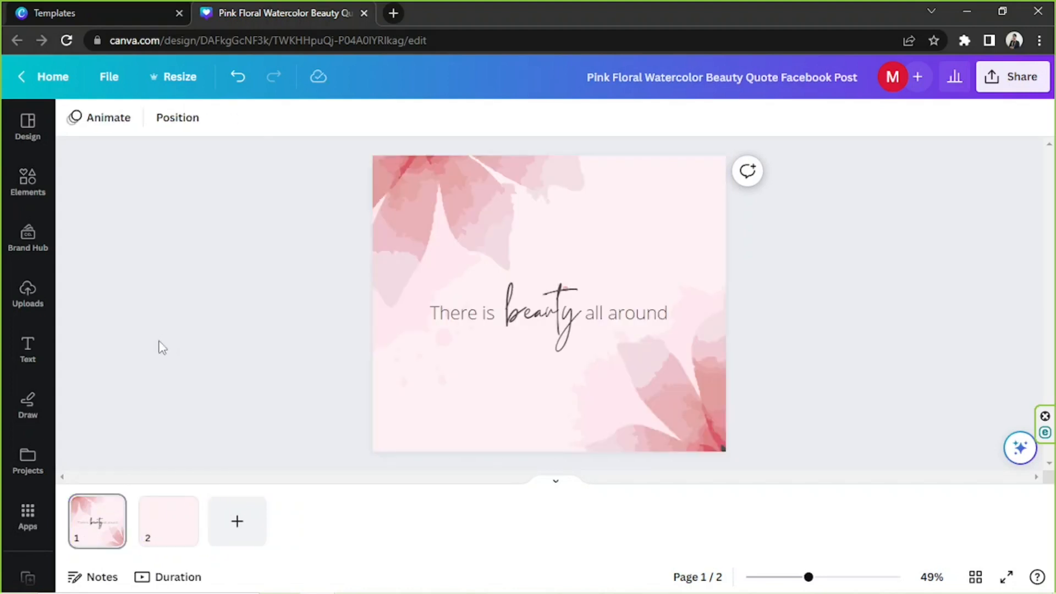
pyautogui.moveTo(209, 159); pyautogui.dragTo(878, 540)
pyautogui.moveTo(852, 461); pyautogui.dragTo(852, 460)
pyautogui.click(905, 386)
# Try to upload all the files in the Custom Frames folder, then cancel the file selection
pyautogui.click(30, 297)
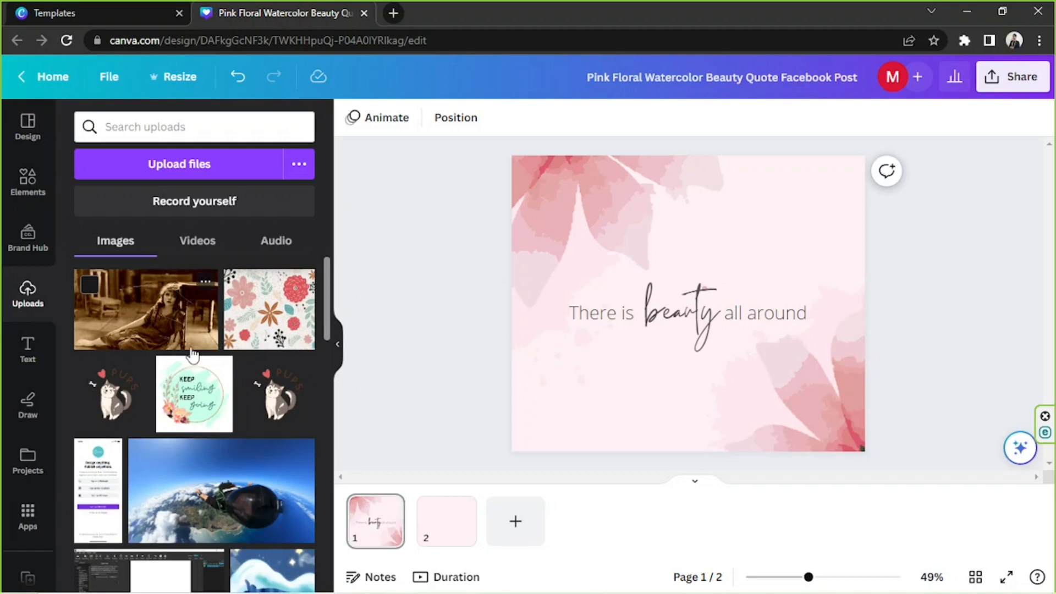
pyautogui.click(203, 166)
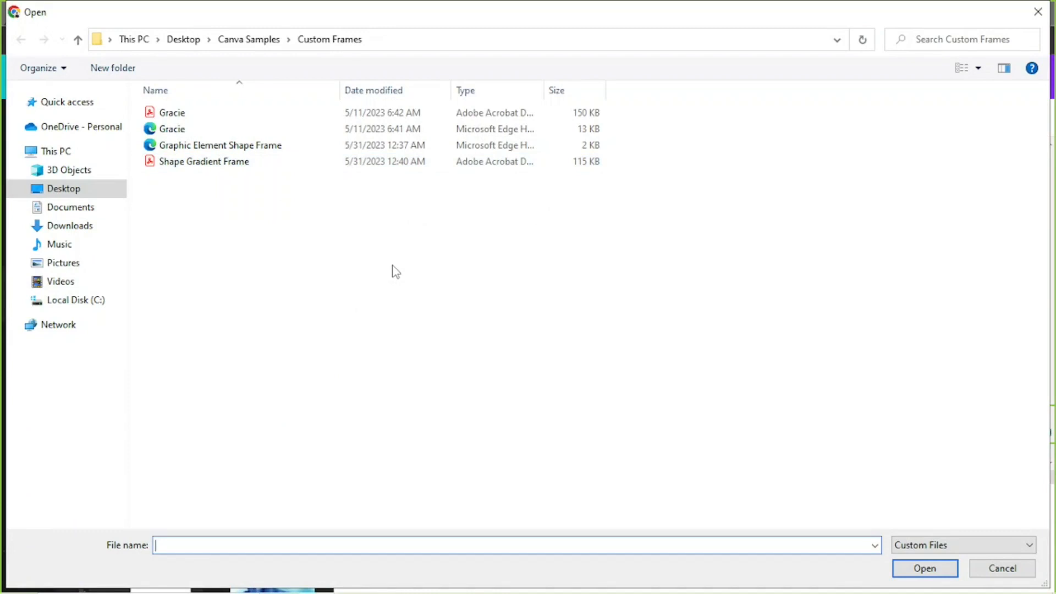
pyautogui.click(363, 168)
pyautogui.moveTo(384, 217); pyautogui.dragTo(347, 101)
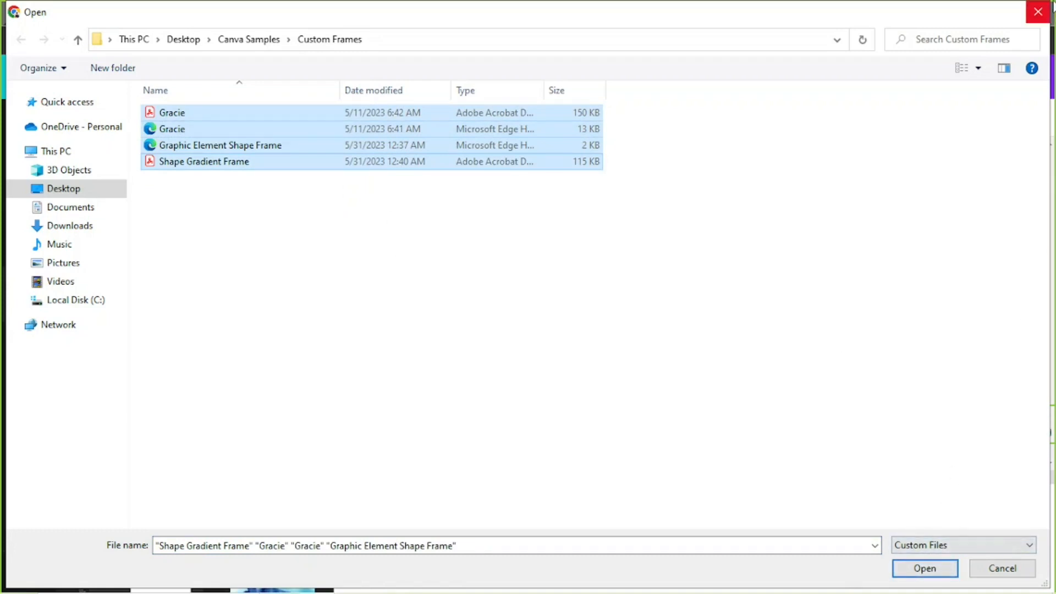
pyautogui.click(1047, 9)
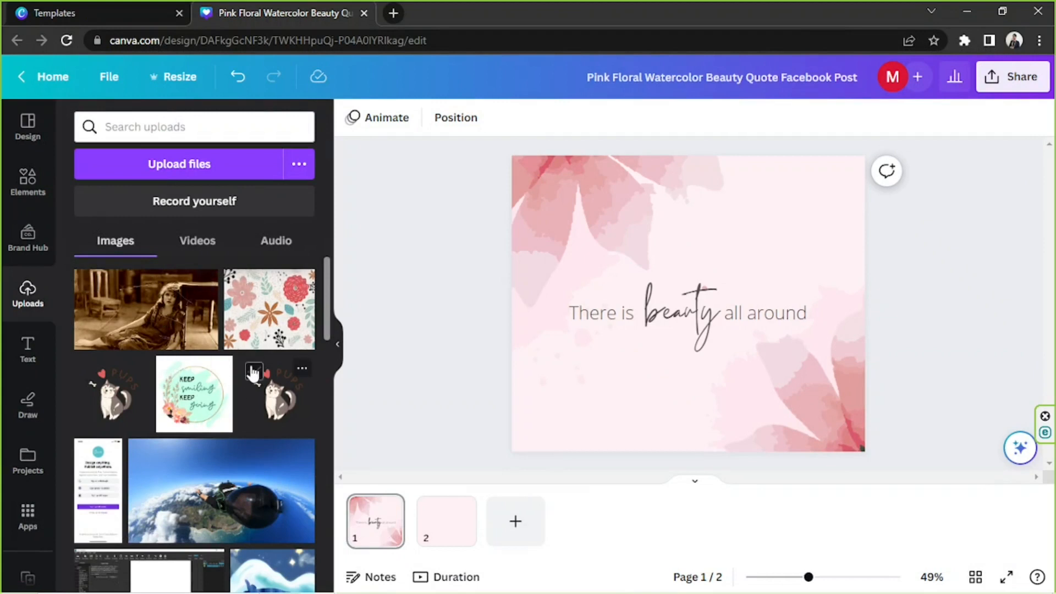
# Examine the previously uploaded images, videos and audio files
pyautogui.scroll(-3, 228, 376)
pyautogui.scroll(-5, 225, 377)
pyautogui.click(211, 236)
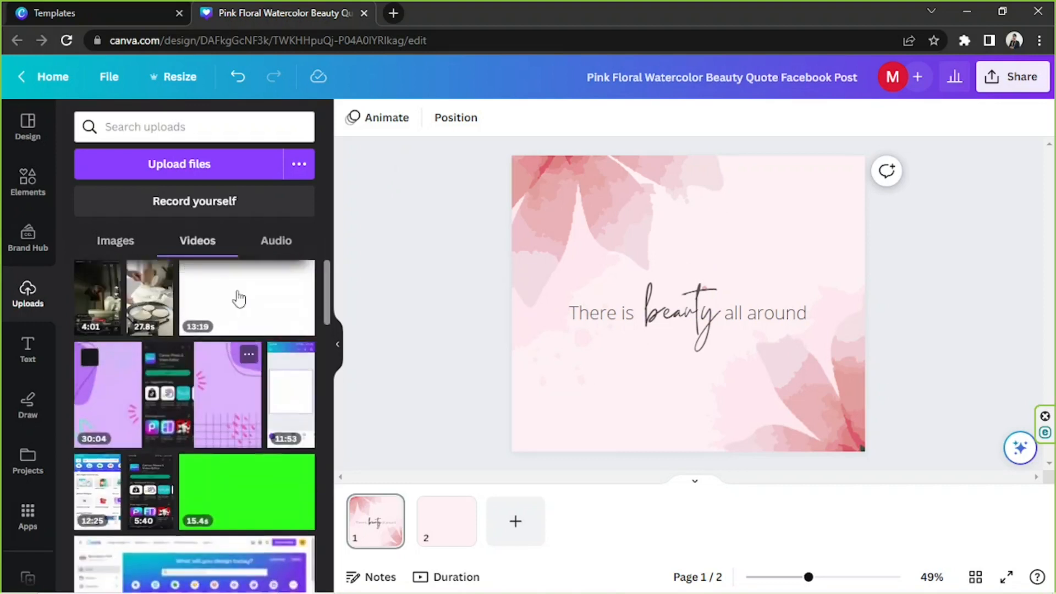
pyautogui.click(272, 250)
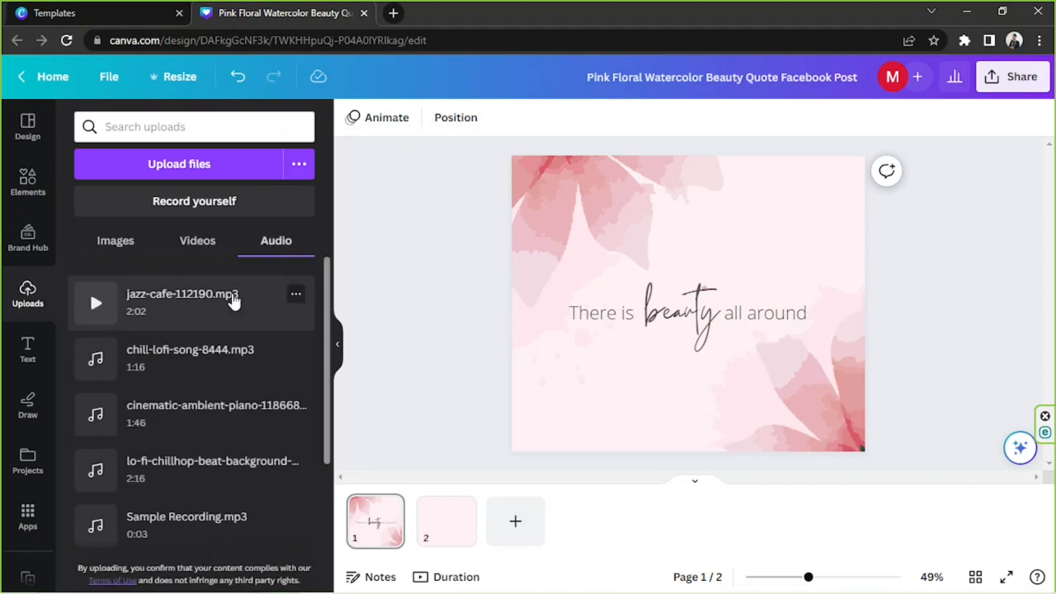
pyautogui.click(119, 252)
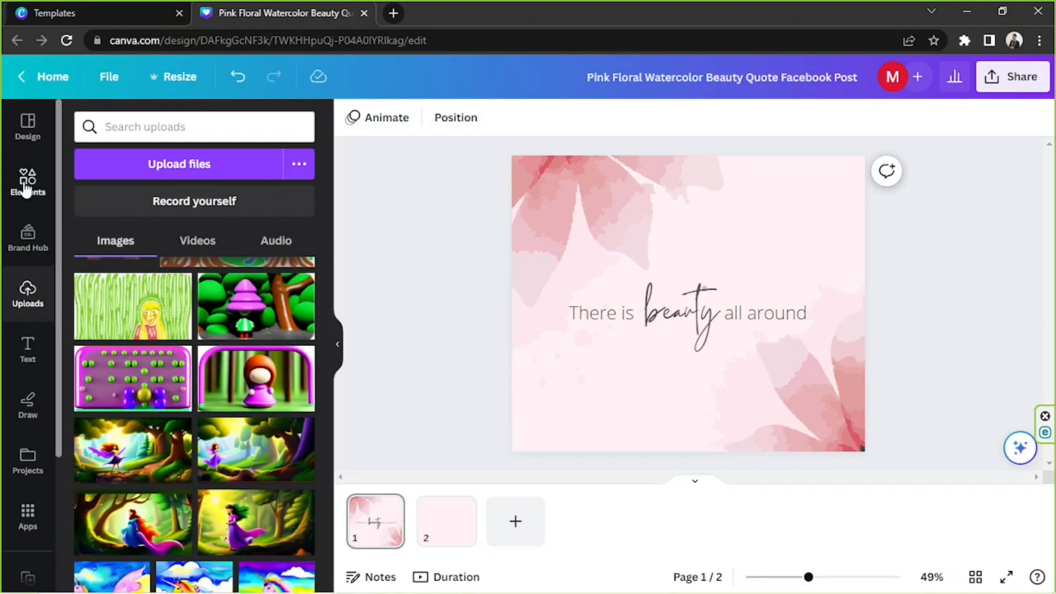
# Show the elements library and delete the two watercolor flower graphics in opposite corners of page 1
pyautogui.click(25, 189)
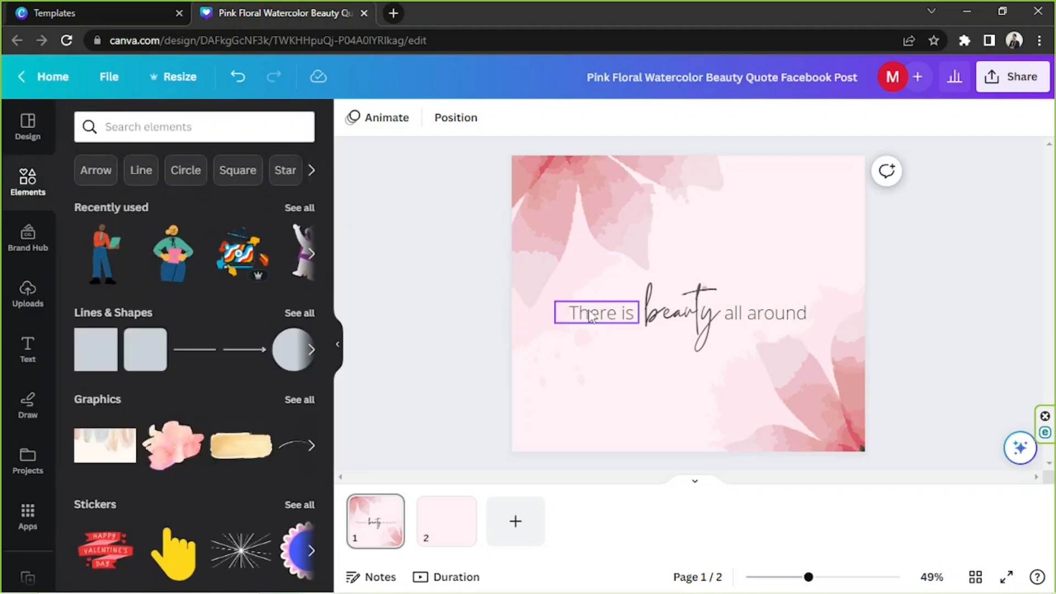
pyautogui.click(636, 219)
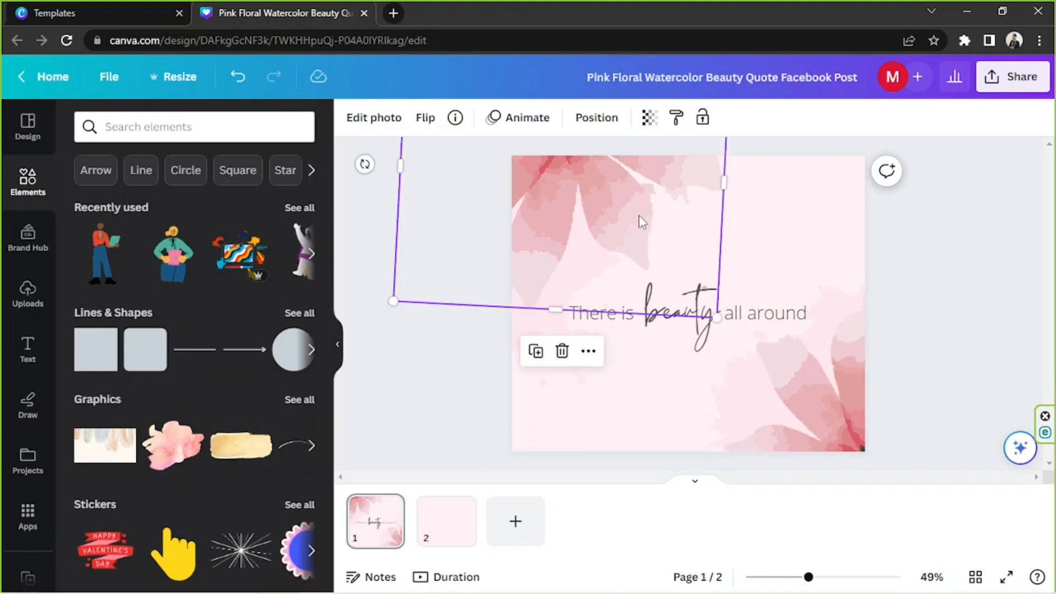
pyautogui.press('Delete')
pyautogui.click(802, 387)
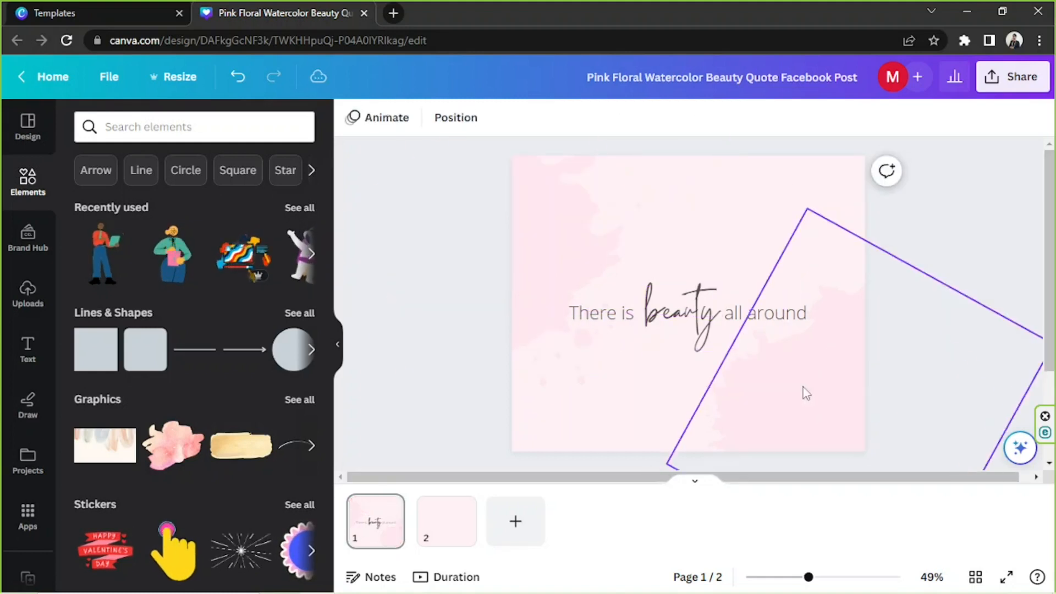
pyautogui.press('Delete')
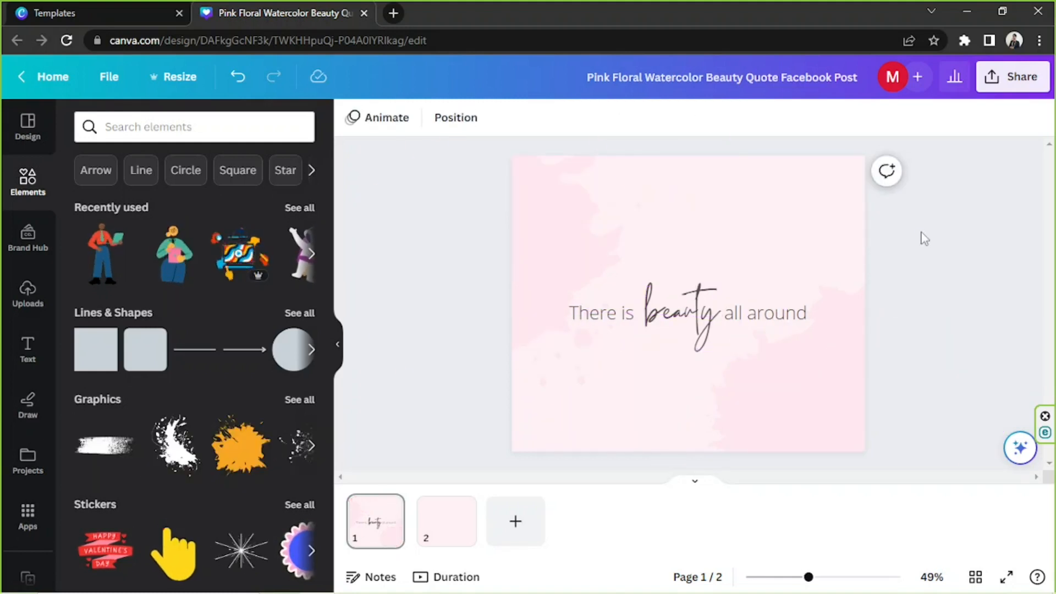
# Search the elements for "cooking" and show only the graphics
pyautogui.click(156, 122)
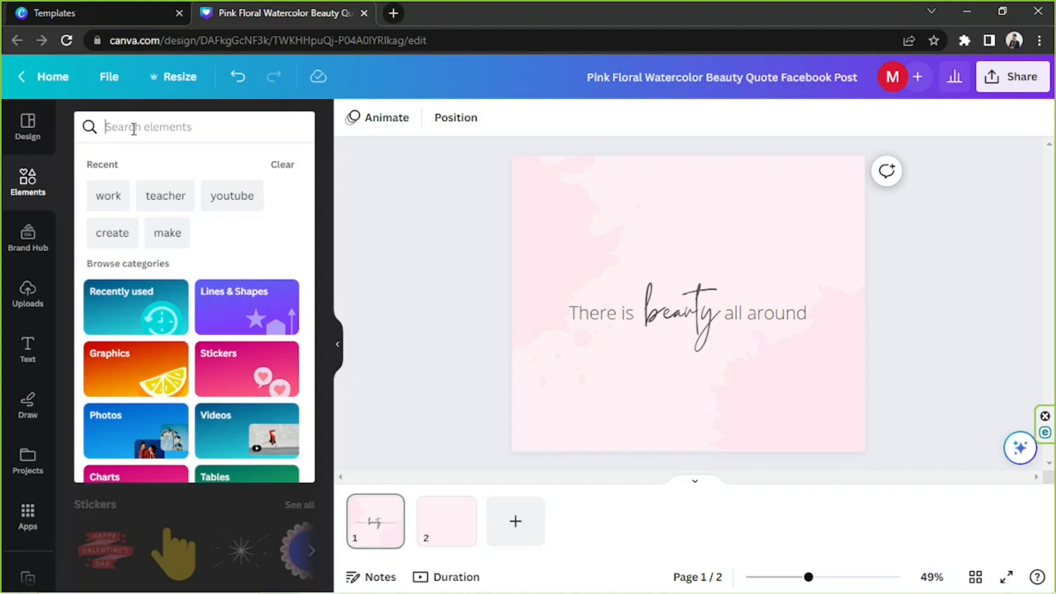
pyautogui.write('coo')
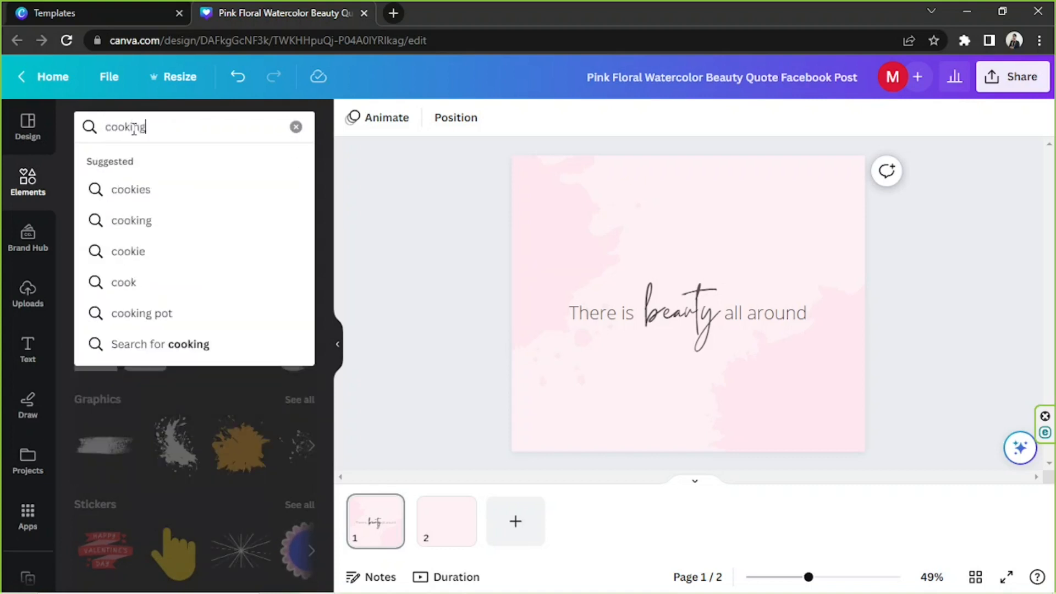
pyautogui.write('king')
pyautogui.press('Return')
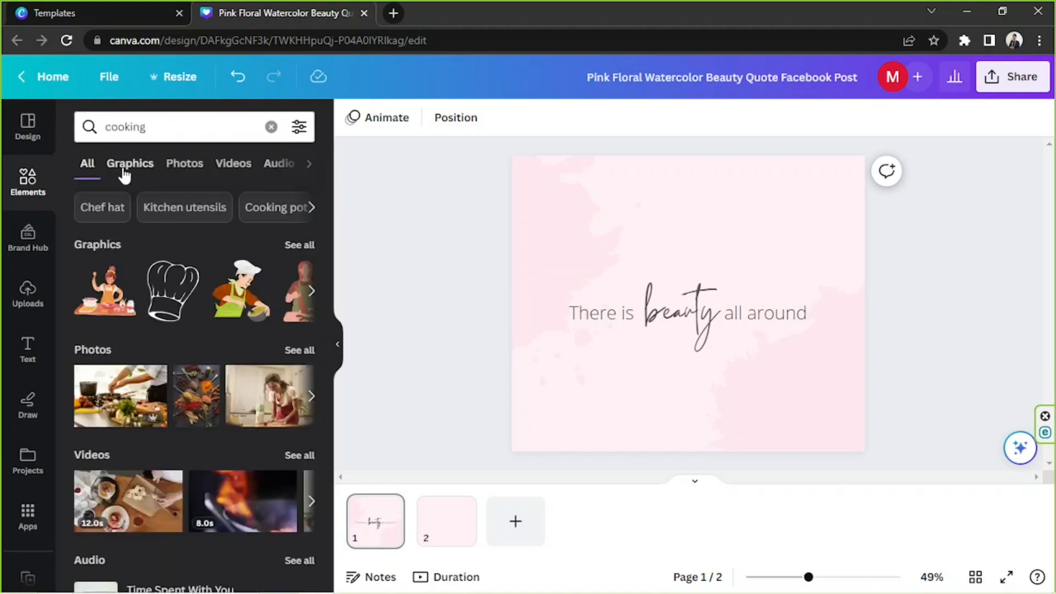
pyautogui.click(128, 165)
# Replace the search with "baking" and filter the graphics to animated ones
pyautogui.moveTo(146, 127); pyautogui.dragTo(75, 140)
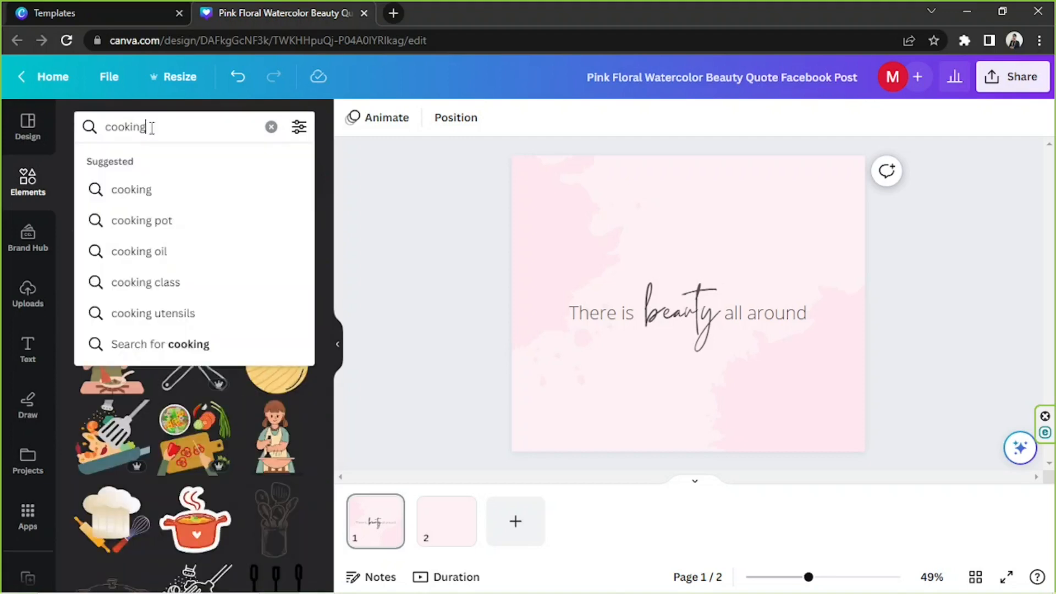
pyautogui.write('b')
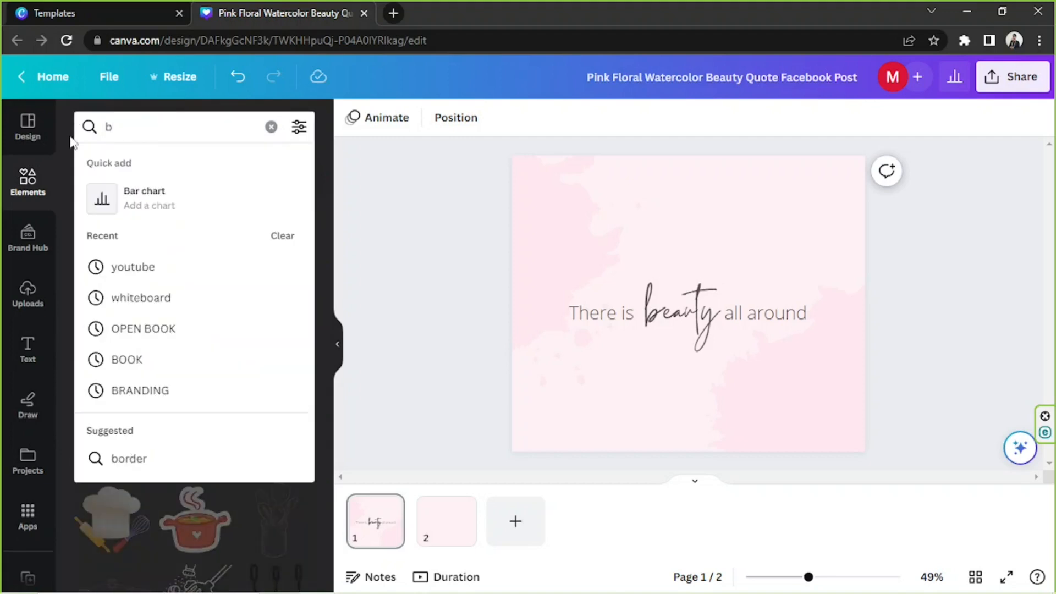
pyautogui.write('aking')
pyautogui.press('Return')
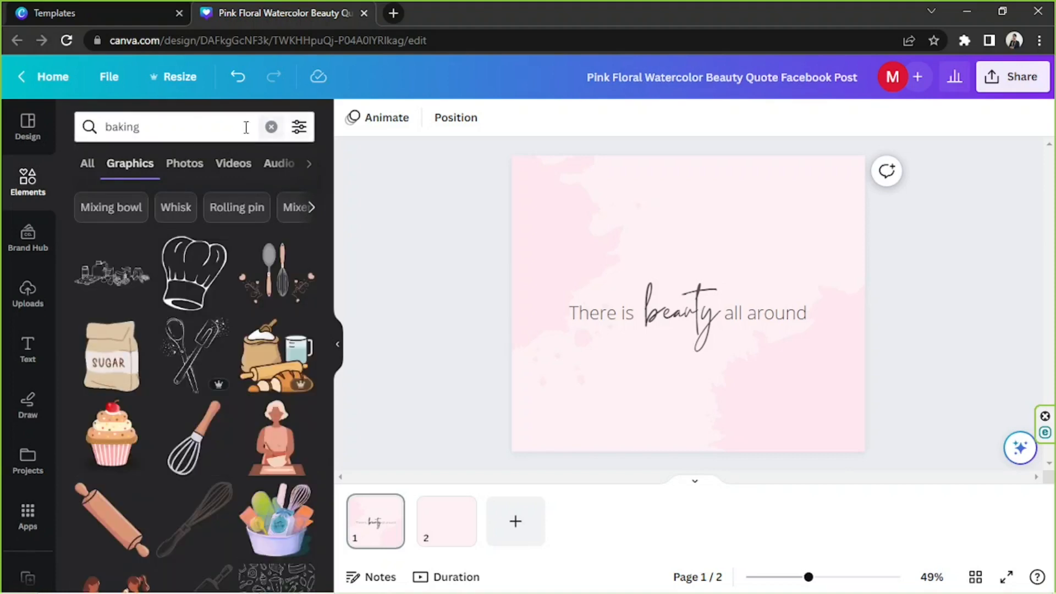
pyautogui.click(298, 127)
pyautogui.scroll(-3, 245, 226)
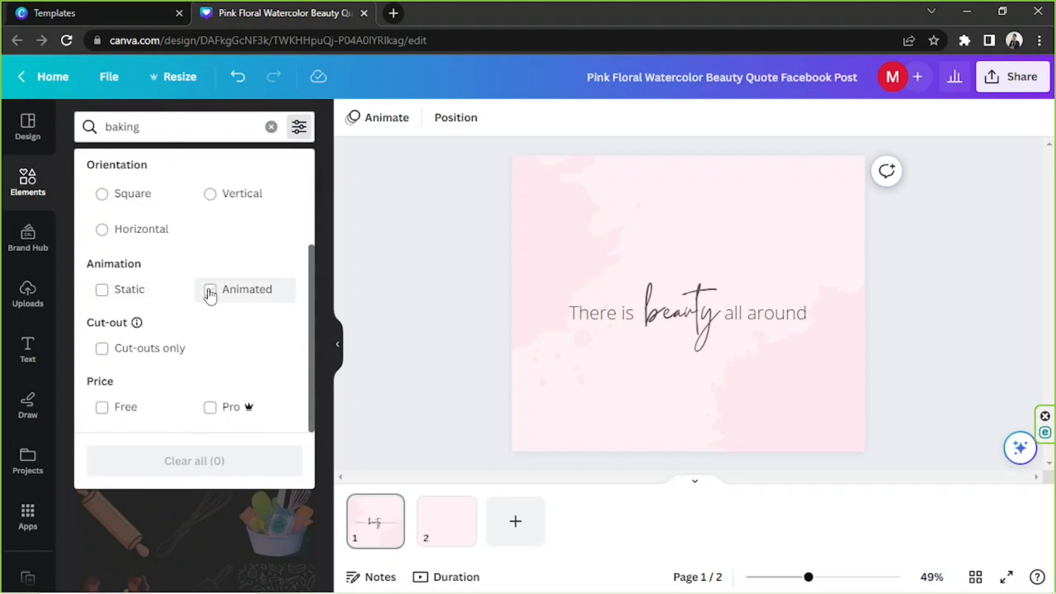
pyautogui.click(210, 290)
pyautogui.click(327, 175)
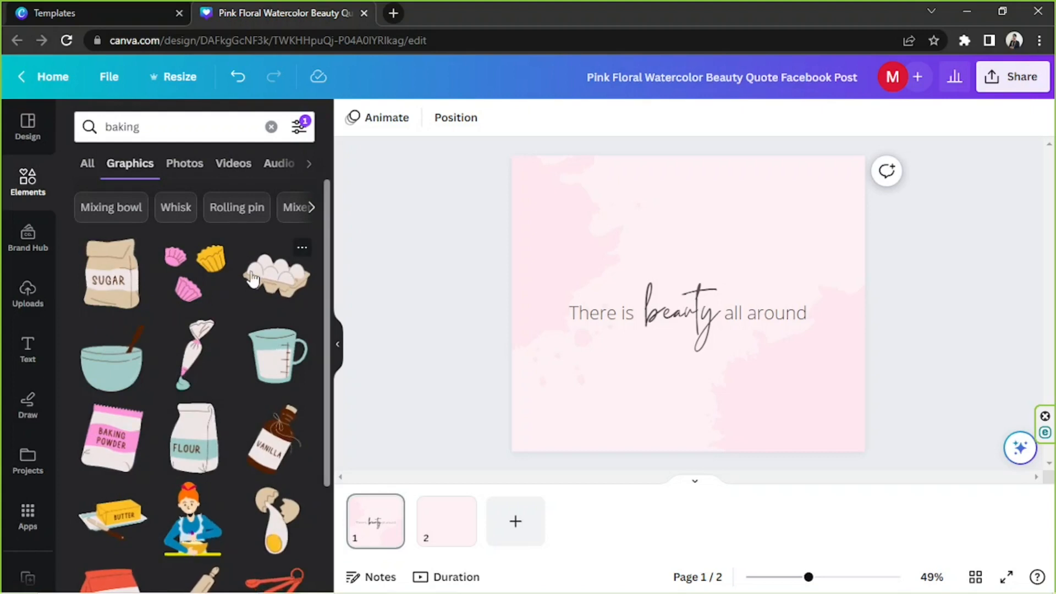
# Add the rainbow macaron stack from the animated baking graphics to page 1 and shrink it
pyautogui.scroll(-2, 253, 279)
pyautogui.scroll(-3, 253, 279)
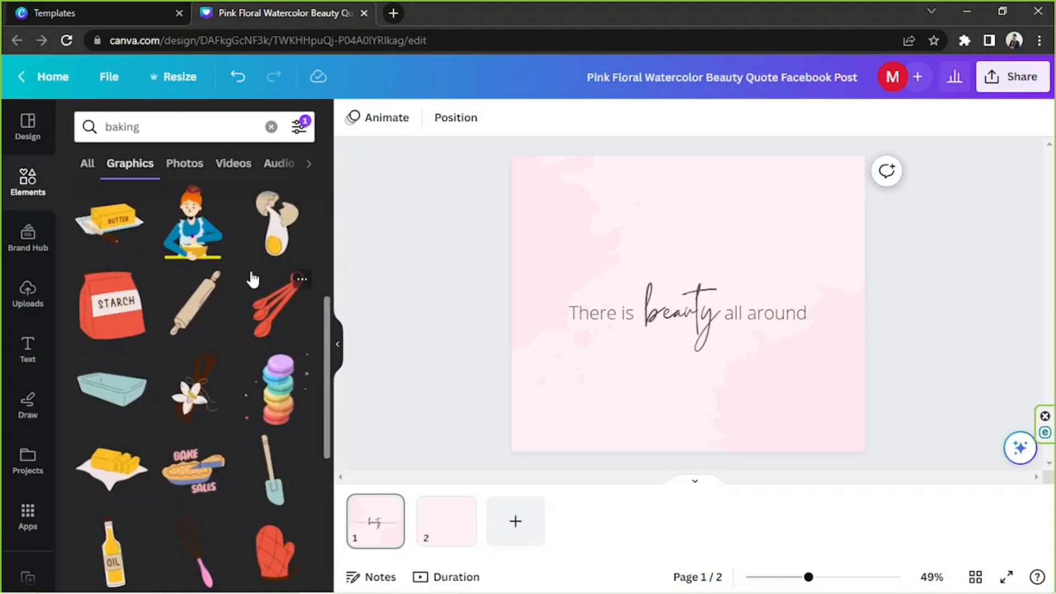
pyautogui.scroll(-3, 253, 274)
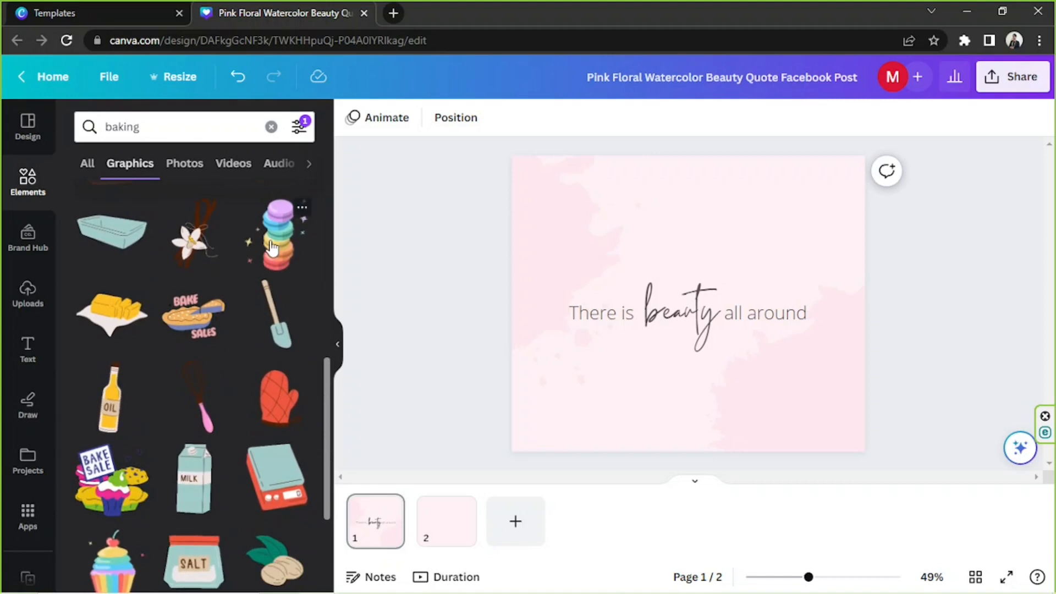
pyautogui.scroll(-2, 271, 247)
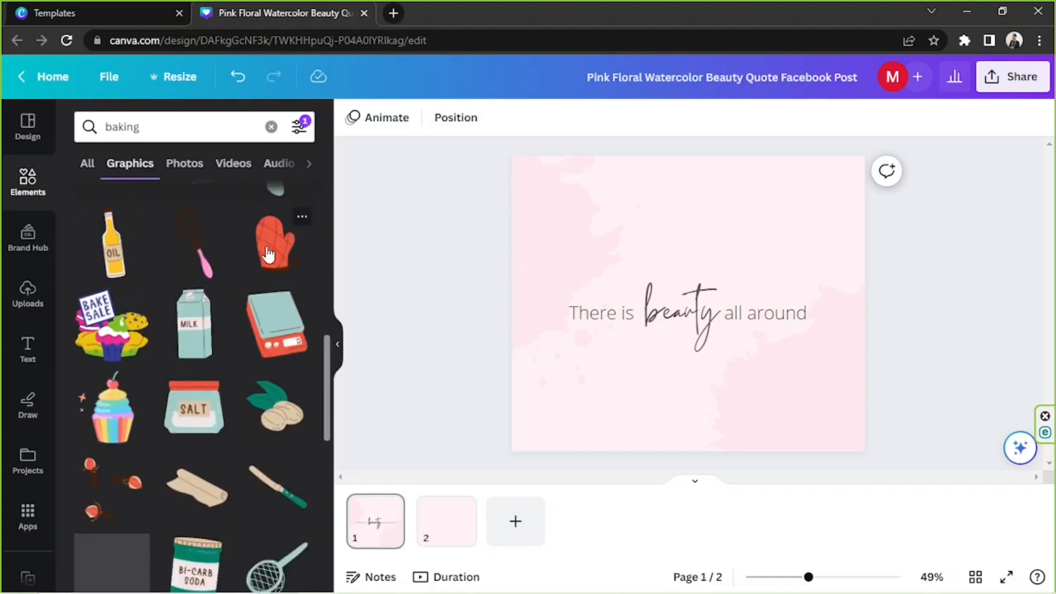
pyautogui.scroll(3, 280, 297)
pyautogui.click(288, 334)
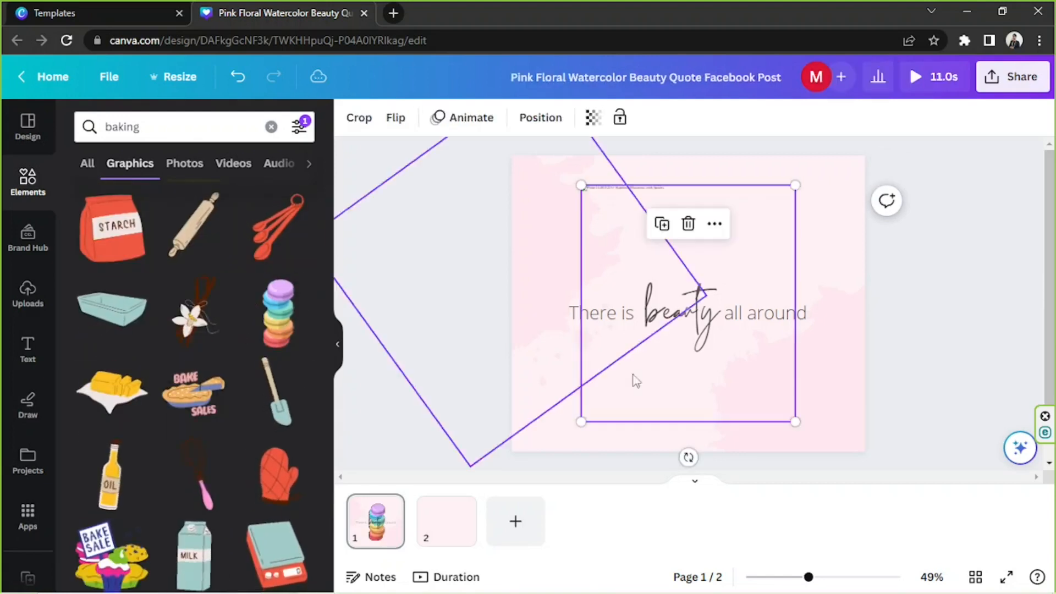
pyautogui.moveTo(792, 422); pyautogui.dragTo(744, 372)
# Show all magic recommendations for the macaron stack and add the pink macaron graphic to the page
pyautogui.click(287, 382)
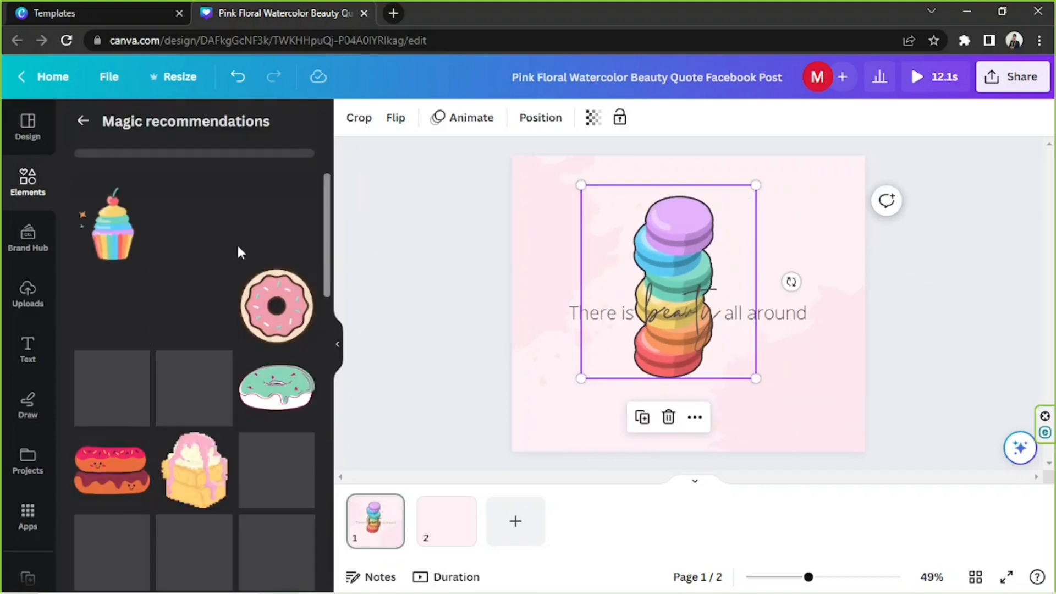
pyautogui.scroll(-10, 293, 277)
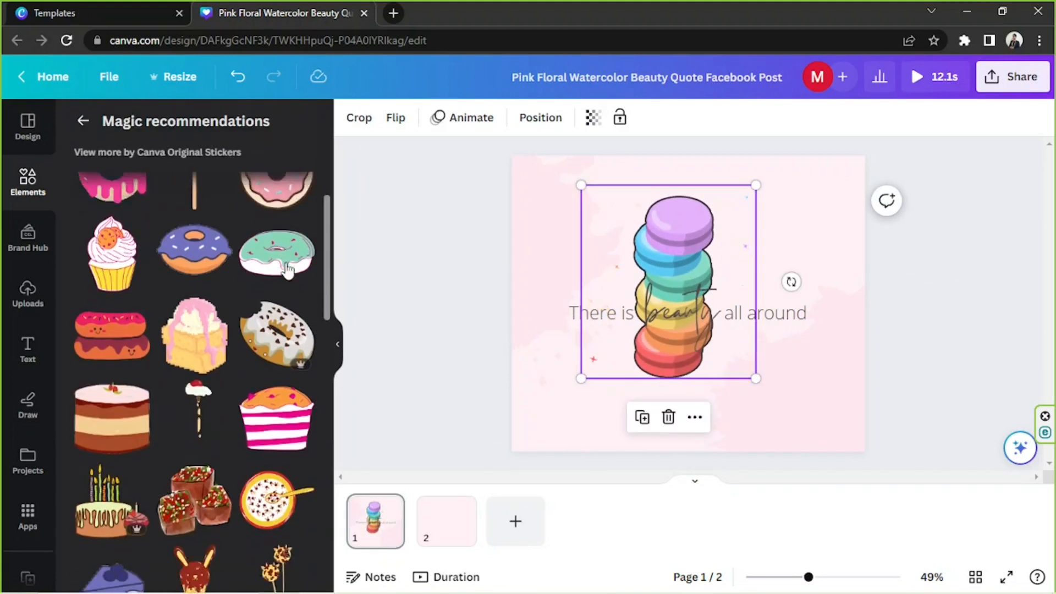
pyautogui.scroll(10, 287, 269)
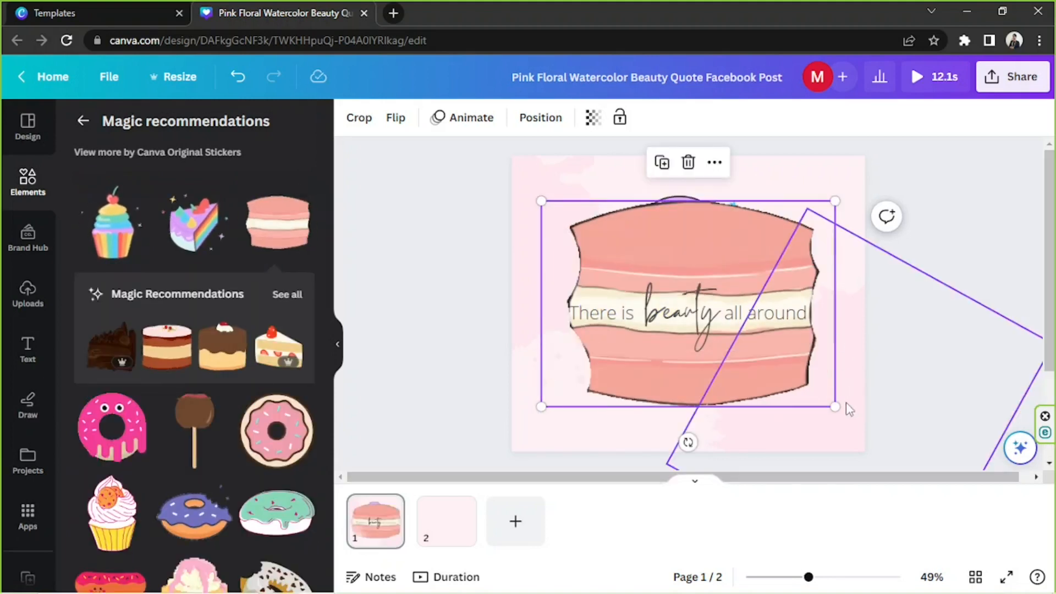
# Delete the rainbow macaron stack, then shrink the pink macaron and place it in the lower left part of the page
pyautogui.moveTo(775, 253); pyautogui.dragTo(823, 333)
pyautogui.click(684, 247)
pyautogui.press('Delete')
pyautogui.moveTo(774, 408); pyautogui.dragTo(706, 361)
pyautogui.moveTo(813, 228); pyautogui.dragTo(644, 347)
pyautogui.click(810, 219)
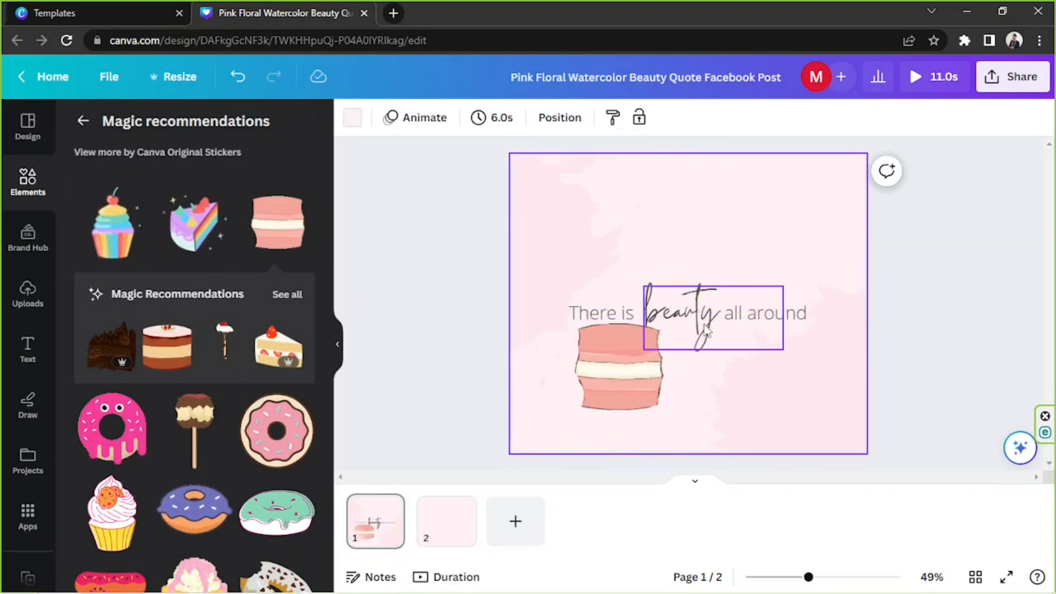
# Move the "There is" text above the rest of the quote, replace it with "MACARON" and widen its box to fit one line
pyautogui.moveTo(610, 313); pyautogui.dragTo(631, 222)
pyautogui.doubleClick(630, 222)
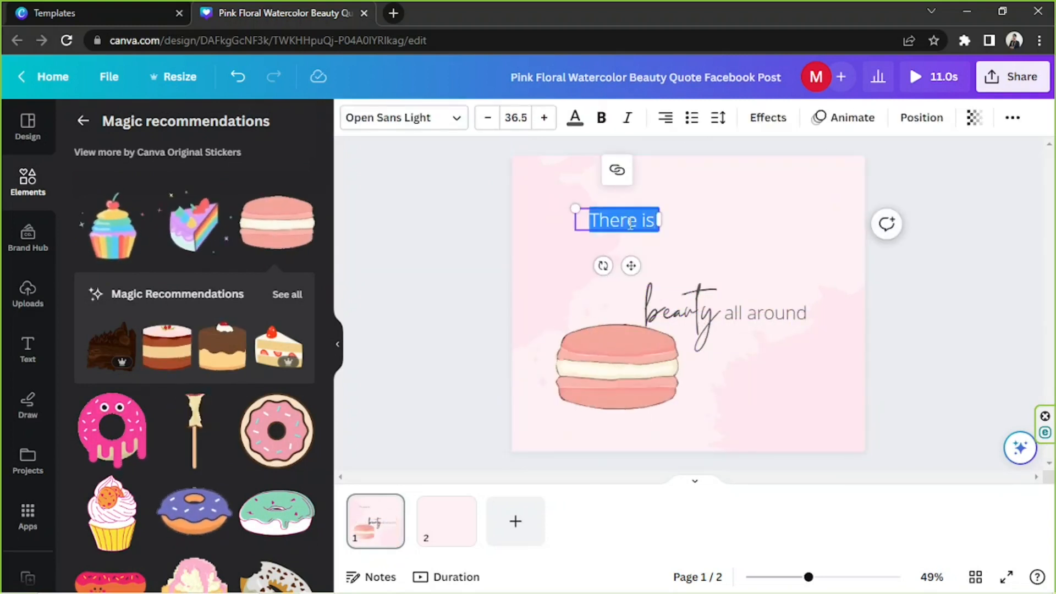
pyautogui.write('MACARO')
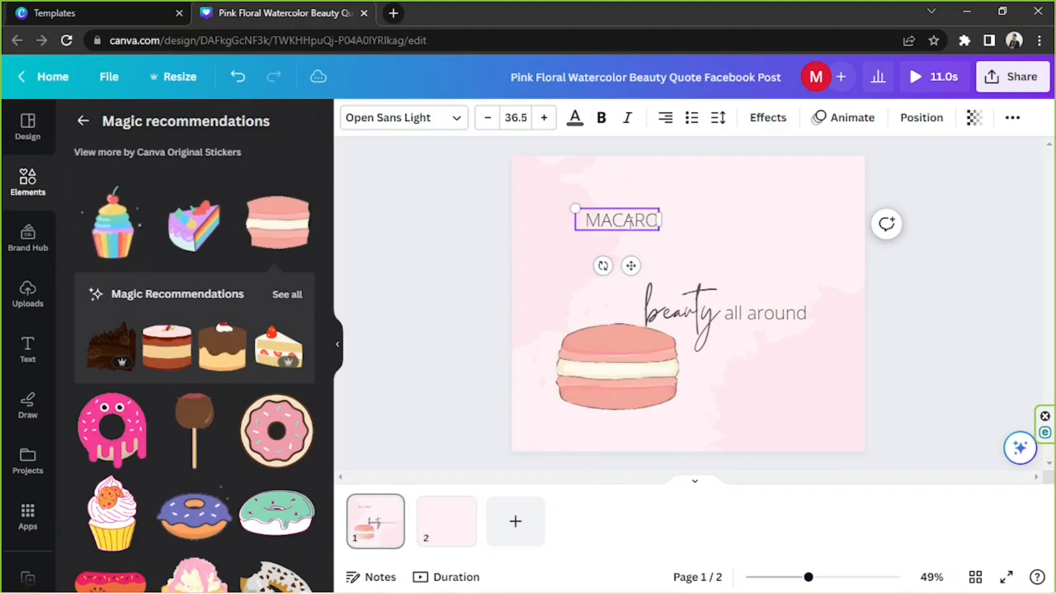
pyautogui.write('ON')
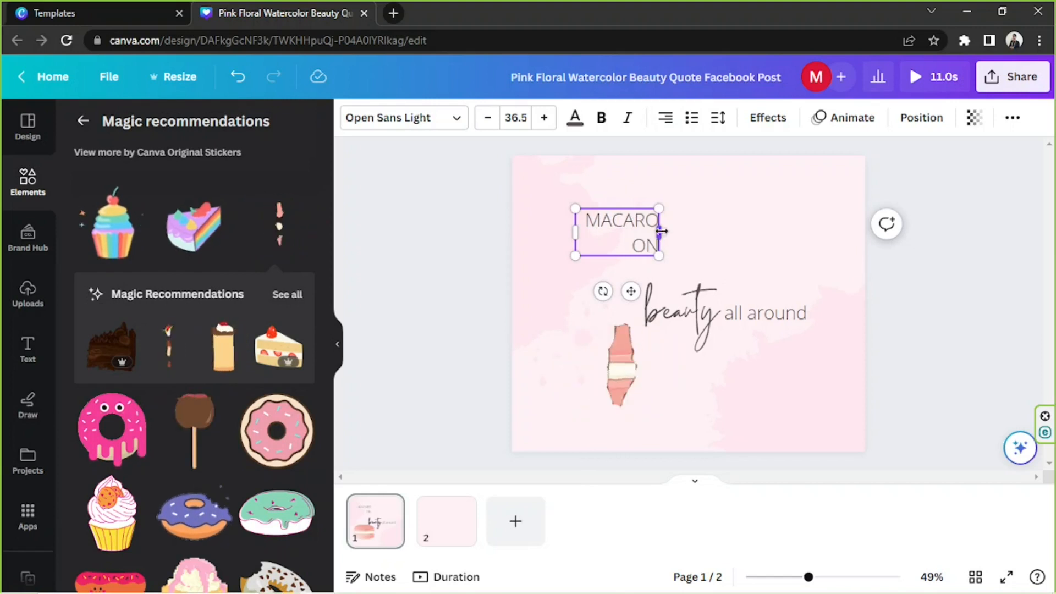
pyautogui.moveTo(670, 230); pyautogui.dragTo(716, 227)
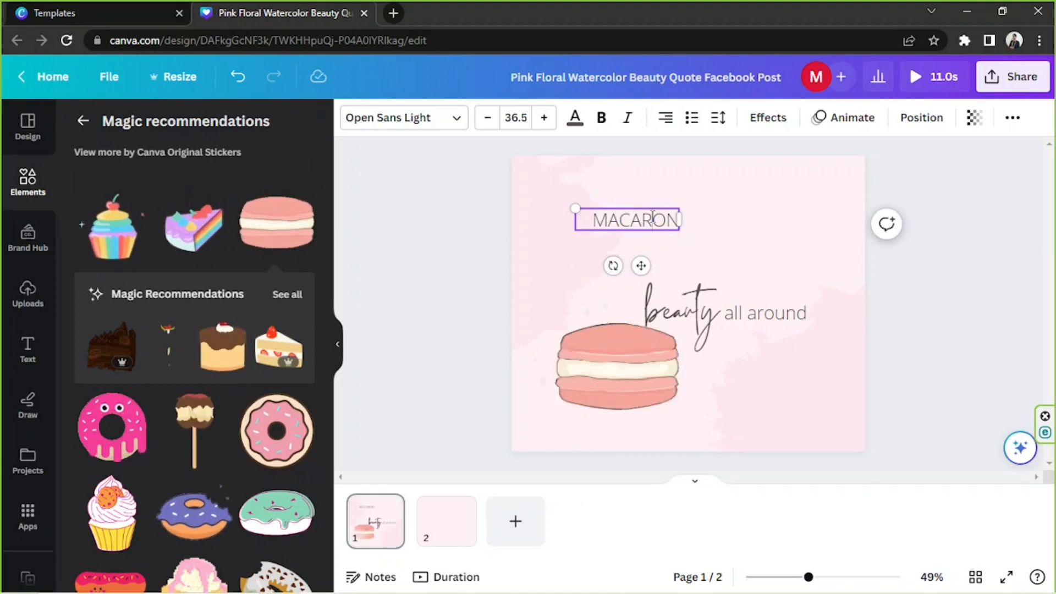
# Left-align the "MACARON" heading, enlarge it to about font size 54.7 and position it near the page's upper left
pyautogui.moveTo(649, 231); pyautogui.dragTo(607, 231)
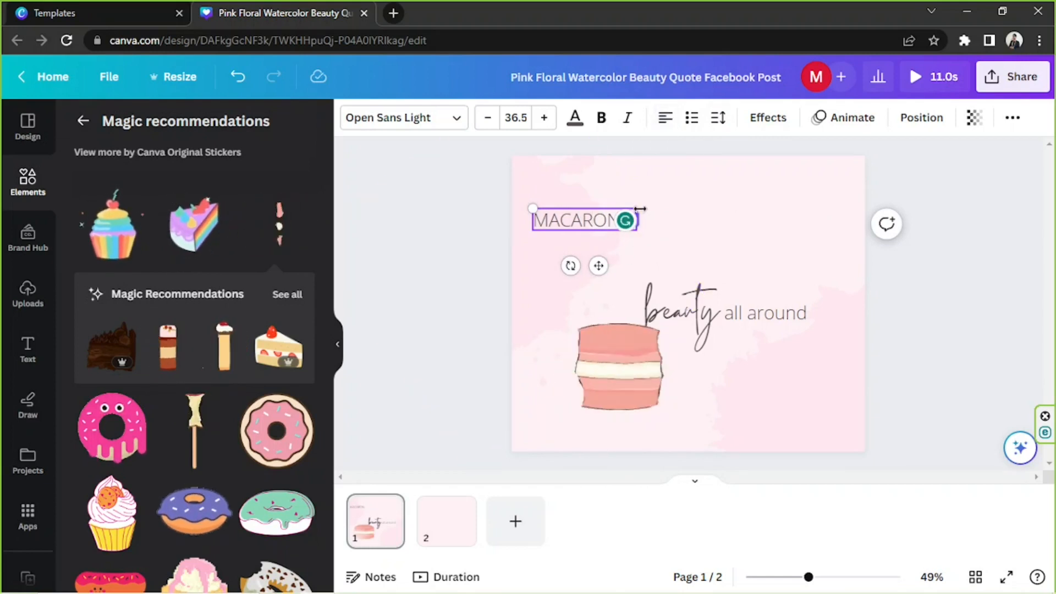
pyautogui.moveTo(656, 200); pyautogui.dragTo(687, 199)
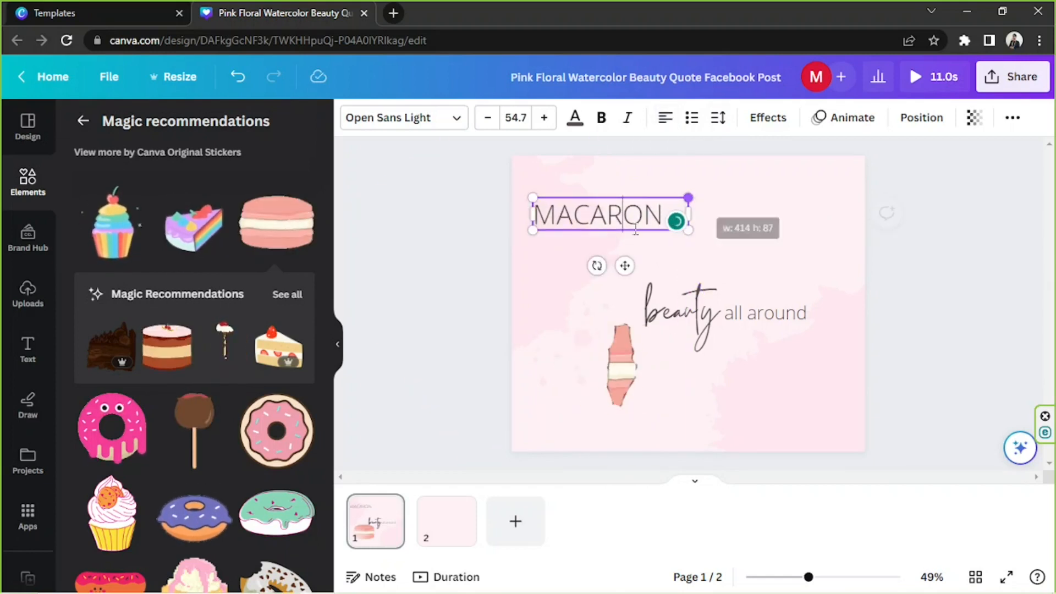
pyautogui.moveTo(627, 234)
pyautogui.mouseDown()
pyautogui.moveTo(655, 233)
pyautogui.moveTo(632, 235)
pyautogui.moveTo(644, 230)
pyautogui.mouseUp()
# Replace the script word "beauty" with "recipe", enlarged to font size 168 beneath the "MACARON" heading, and delete the "all around" text
pyautogui.click(781, 325)
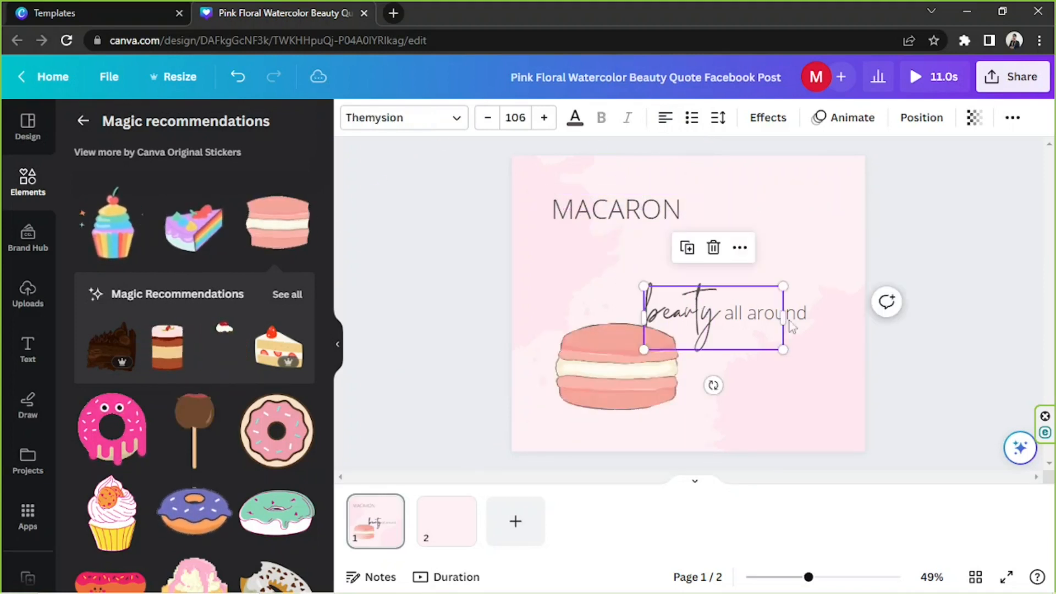
pyautogui.doubleClick(690, 307)
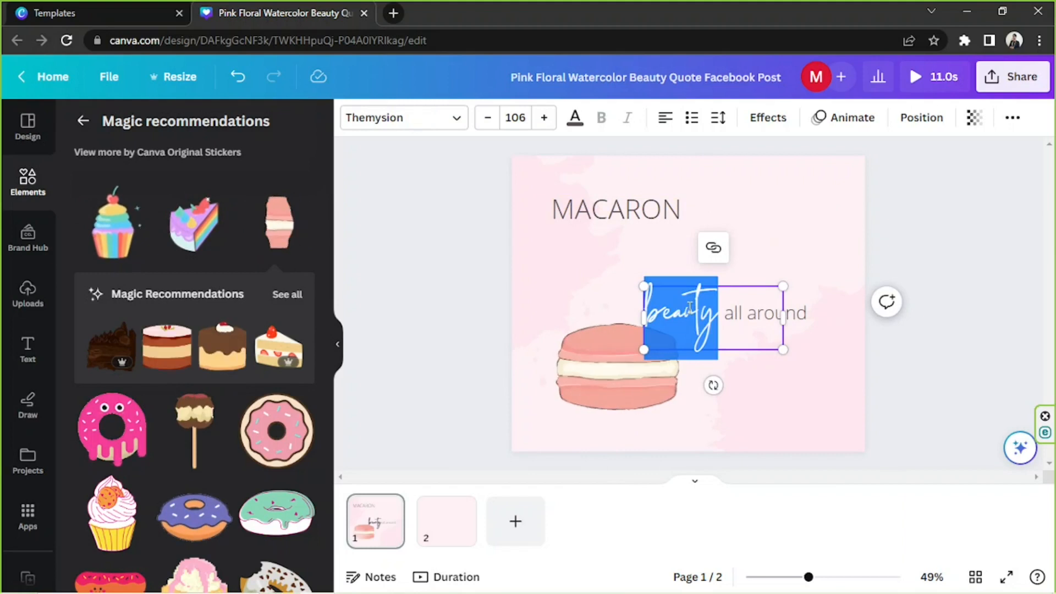
pyautogui.write('recipe')
pyautogui.moveTo(782, 286); pyautogui.dragTo(865, 246)
pyautogui.moveTo(768, 347); pyautogui.dragTo(785, 309)
pyautogui.click(784, 323)
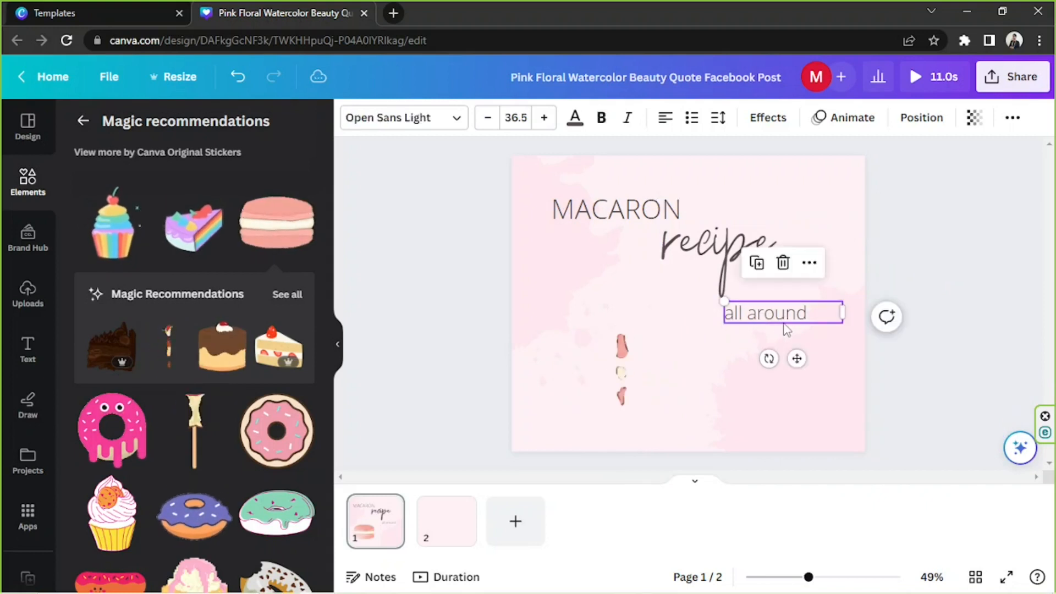
pyautogui.press('Delete')
# Enlarge the "MACARON" heading to about font size 90.7, move it below the script word and center-align it
pyautogui.moveTo(625, 210); pyautogui.dragTo(628, 228)
pyautogui.moveTo(733, 254); pyautogui.dragTo(760, 271)
pyautogui.moveTo(647, 233); pyautogui.dragTo(669, 234)
pyautogui.moveTo(729, 211); pyautogui.dragTo(694, 299)
pyautogui.click(667, 120)
# Move the script word "recipe" to the top of the page, replace it with "Macaron" and center-align it
pyautogui.moveTo(772, 245); pyautogui.dragTo(686, 194)
pyautogui.doubleClick(686, 193)
pyautogui.write('Macaron')
pyautogui.hotkey('ctrl', 'shift', 'c')
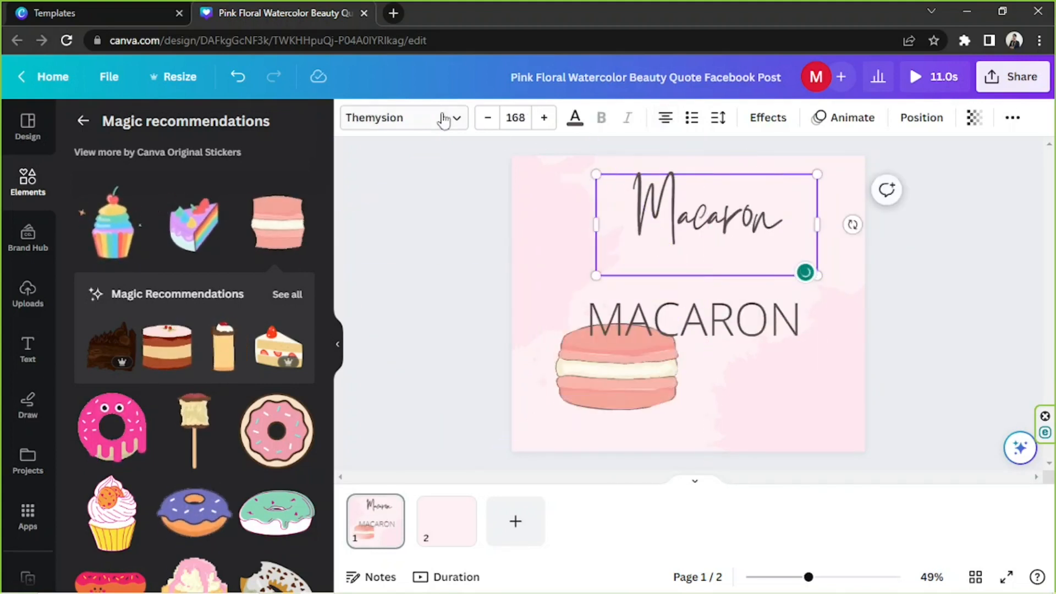
# Search the fonts for "handwriting" and apply the Holiday font to the script "Macaron" text
pyautogui.click(382, 122)
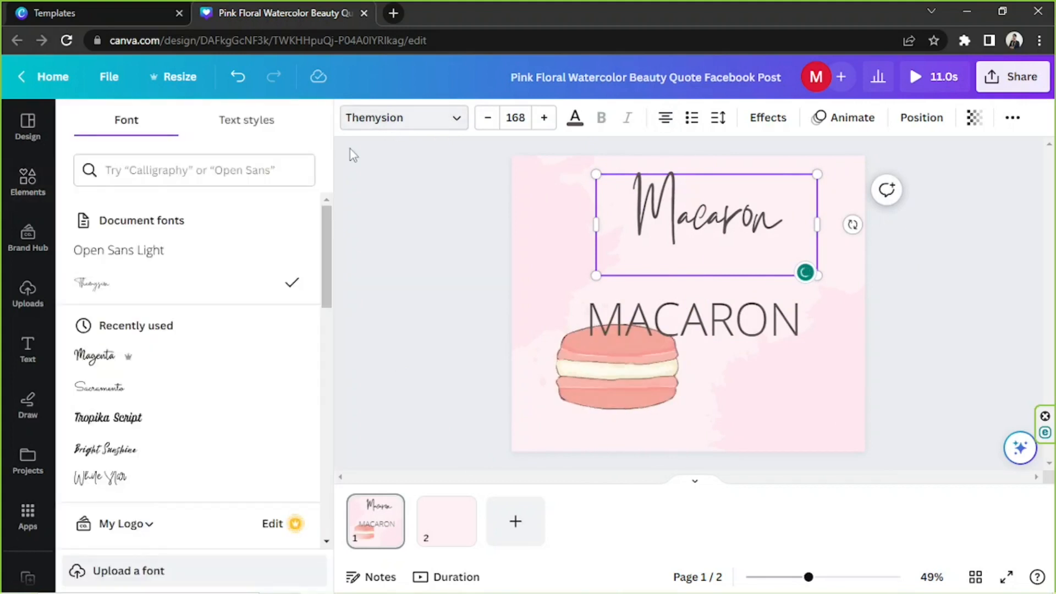
pyautogui.click(191, 169)
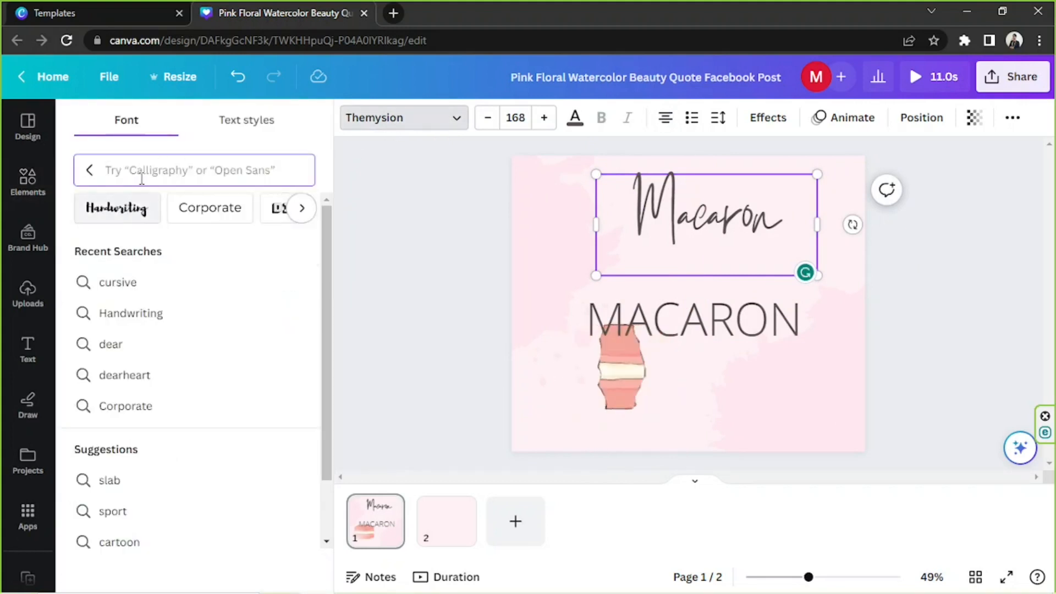
pyautogui.write('cursive')
pyautogui.doubleClick(145, 160)
pyautogui.write('handwriting')
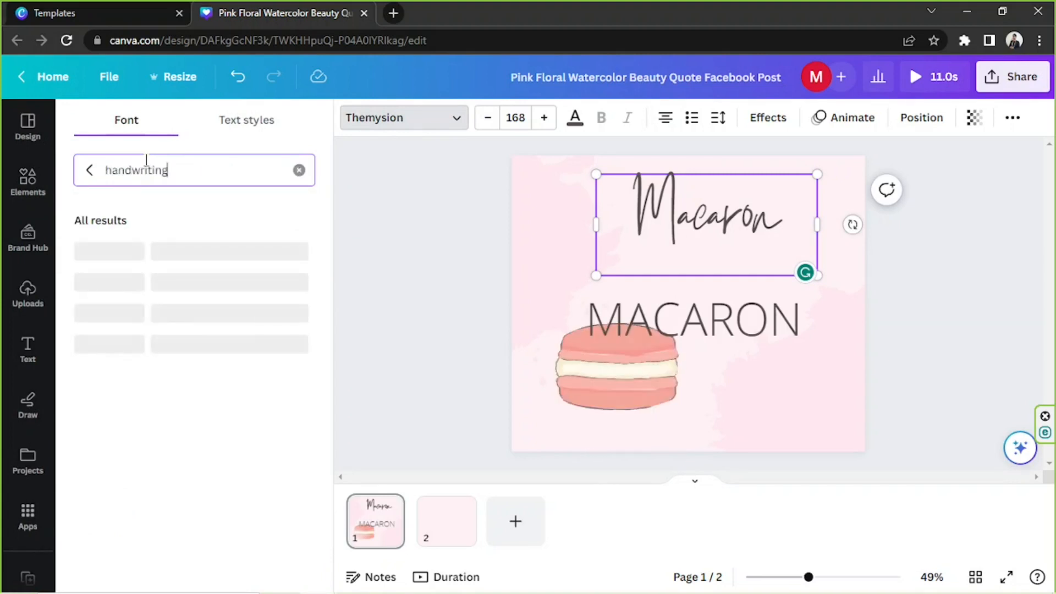
pyautogui.scroll(-5, 154, 352)
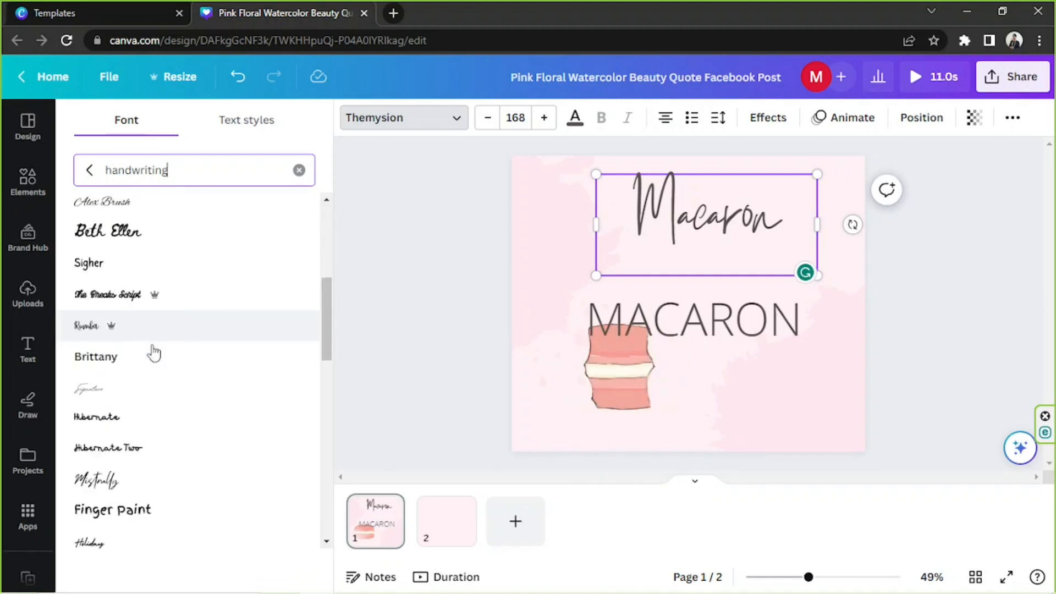
pyautogui.scroll(-2, 156, 354)
pyautogui.click(165, 387)
# Widen and recenter the script "Macaron" text box, and move the uppercase "MACARON" text up close beneath it
pyautogui.scroll(-4, 172, 394)
pyautogui.moveTo(817, 283); pyautogui.dragTo(883, 283)
pyautogui.moveTo(815, 274); pyautogui.dragTo(773, 270)
pyautogui.moveTo(759, 322); pyautogui.dragTo(759, 299)
# Change the font of the uppercase "MACARON" text, trying Coming Soon and settling on Sensei
pyautogui.scroll(-4, 245, 329)
pyautogui.click(176, 412)
pyautogui.scroll(-8, 181, 365)
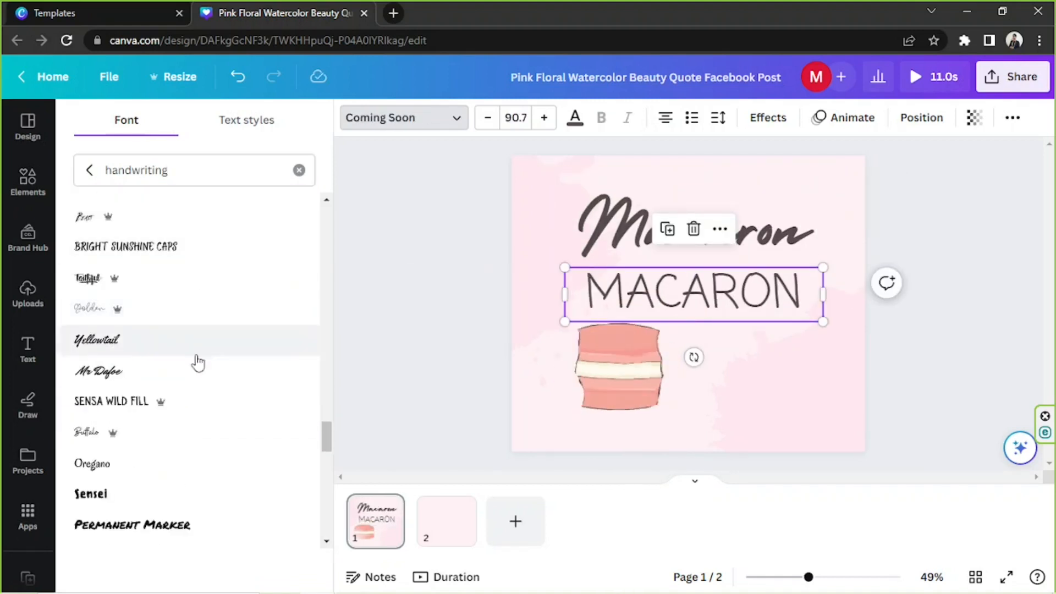
pyautogui.scroll(-2, 198, 363)
pyautogui.click(187, 348)
pyautogui.scroll(-1, 180, 362)
# Replace the uppercase "MACARON" text with "RECIPE", shrink it to about font size 69.8 and place it under the script title
pyautogui.doubleClick(725, 309)
pyautogui.write('recie')
pyautogui.doubleClick(726, 309)
pyautogui.write('RECIPE')
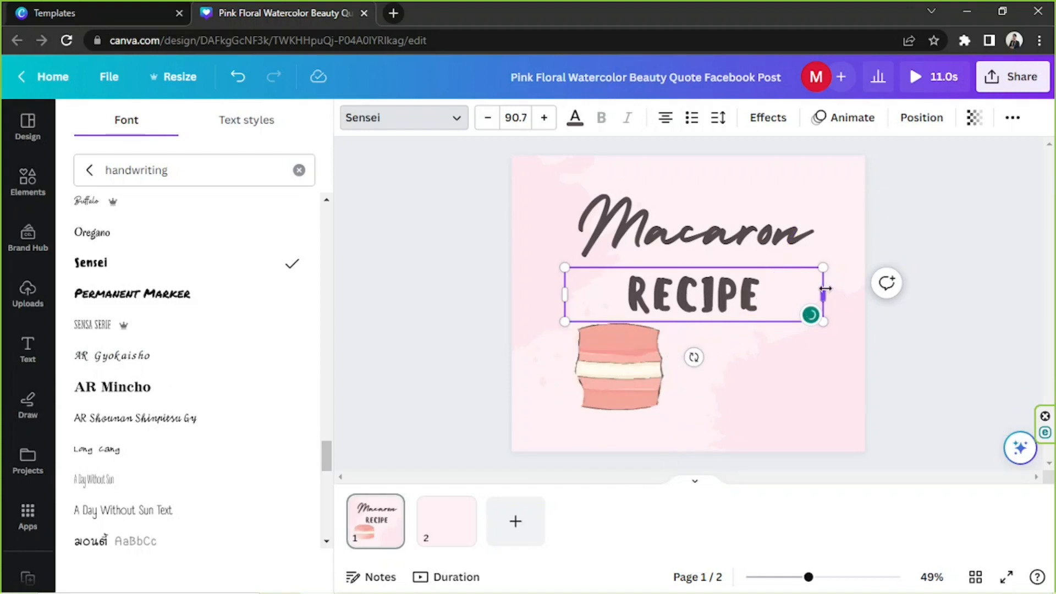
pyautogui.moveTo(825, 327); pyautogui.dragTo(762, 309)
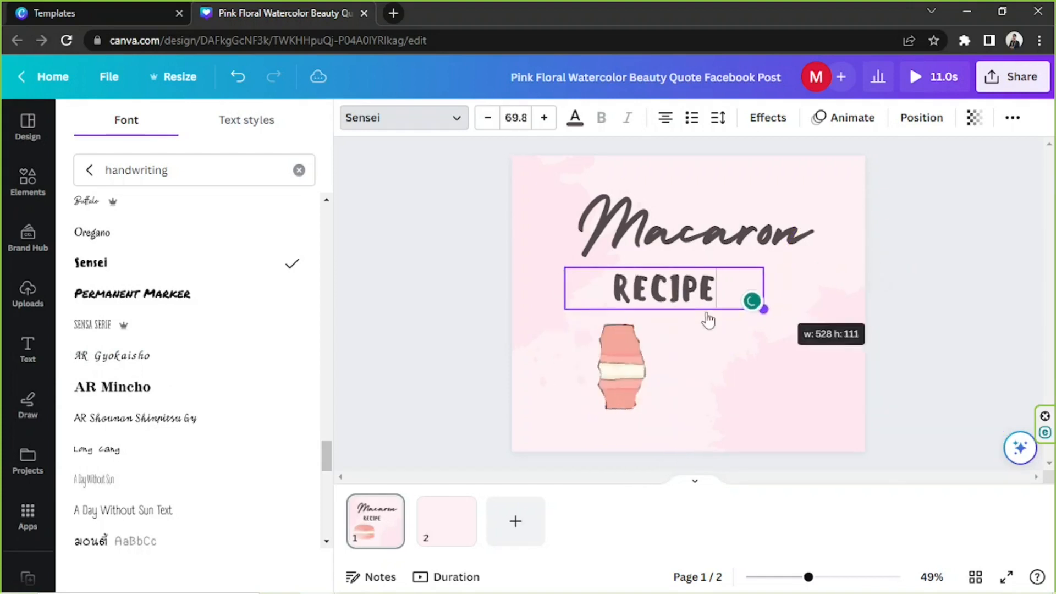
pyautogui.moveTo(694, 308); pyautogui.dragTo(710, 299)
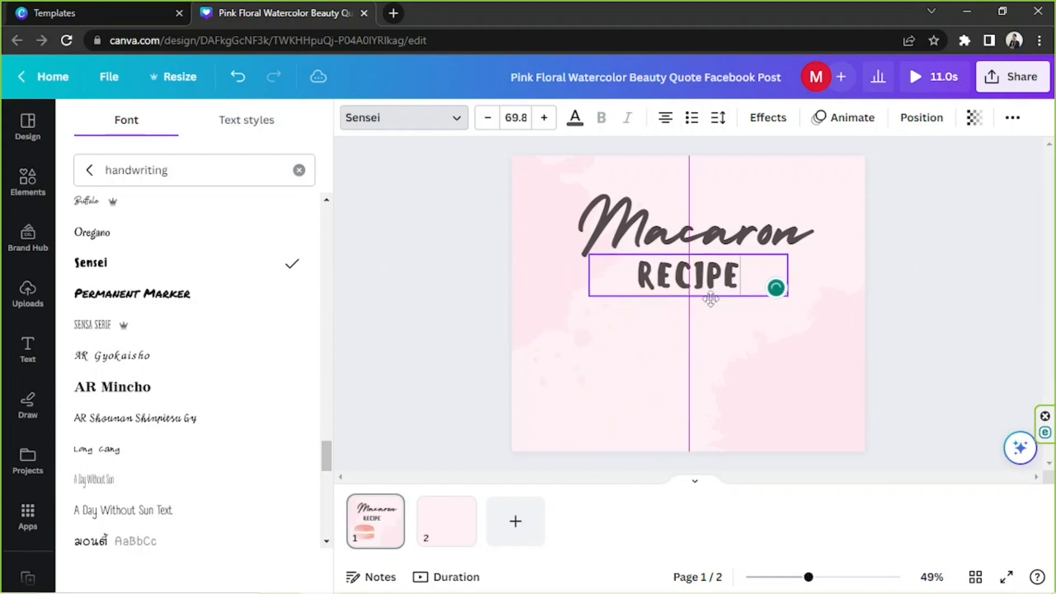
# Increase the letter spacing of "RECIPE", then widen its text box and center it beneath the "Macaron" title
pyautogui.click(718, 117)
pyautogui.moveTo(767, 188); pyautogui.dragTo(895, 185)
pyautogui.moveTo(588, 299); pyautogui.dragTo(521, 299)
pyautogui.moveTo(675, 275); pyautogui.dragTo(715, 274)
# Move the pink macaron graphic to the horizontal center of the page and enlarge it below the "RECIPE" text
pyautogui.moveTo(617, 367); pyautogui.dragTo(694, 366)
pyautogui.click(764, 324)
pyautogui.click(662, 372)
pyautogui.moveTo(757, 321); pyautogui.dragTo(812, 278)
pyautogui.moveTo(723, 350); pyautogui.dragTo(695, 373)
# Move the "Macaron" title and the "RECIPE" line slightly higher on the page, keeping both horizontally centered
pyautogui.moveTo(762, 263); pyautogui.dragTo(761, 240)
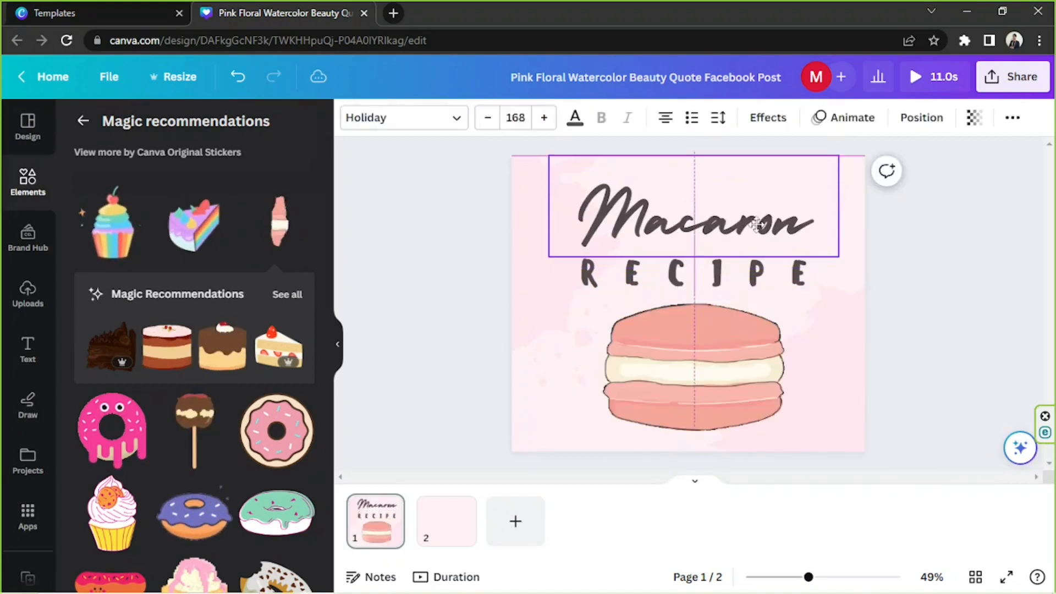
pyautogui.click(768, 276)
pyautogui.moveTo(767, 276); pyautogui.dragTo(767, 267)
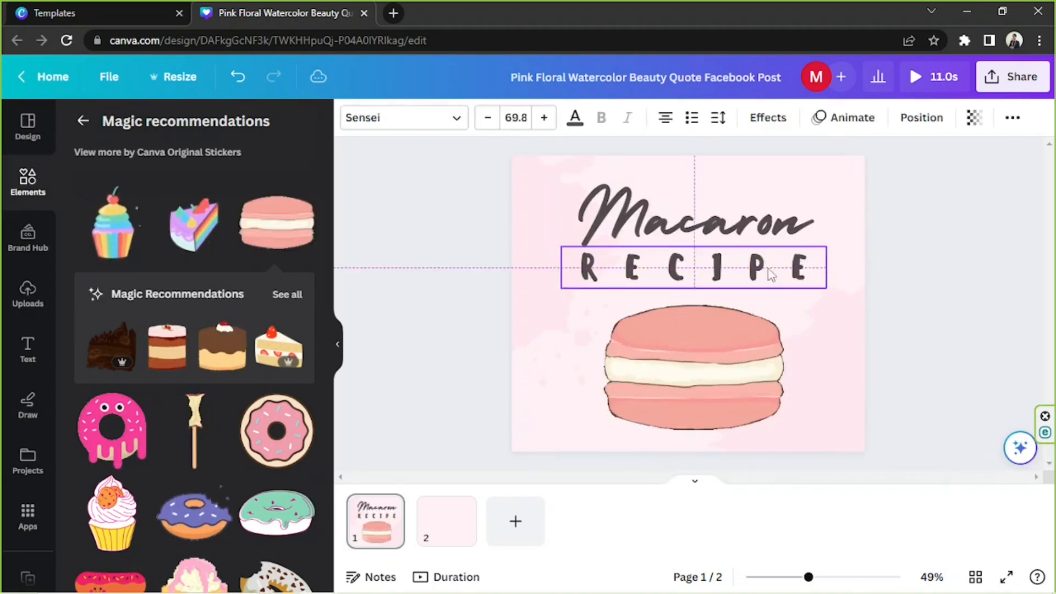
# Shrink the pink macaron graphic slightly and recenter it beneath the "RECIPE" line
pyautogui.click(765, 330)
pyautogui.moveTo(757, 322); pyautogui.dragTo(749, 327)
pyautogui.moveTo(670, 377); pyautogui.dragTo(688, 367)
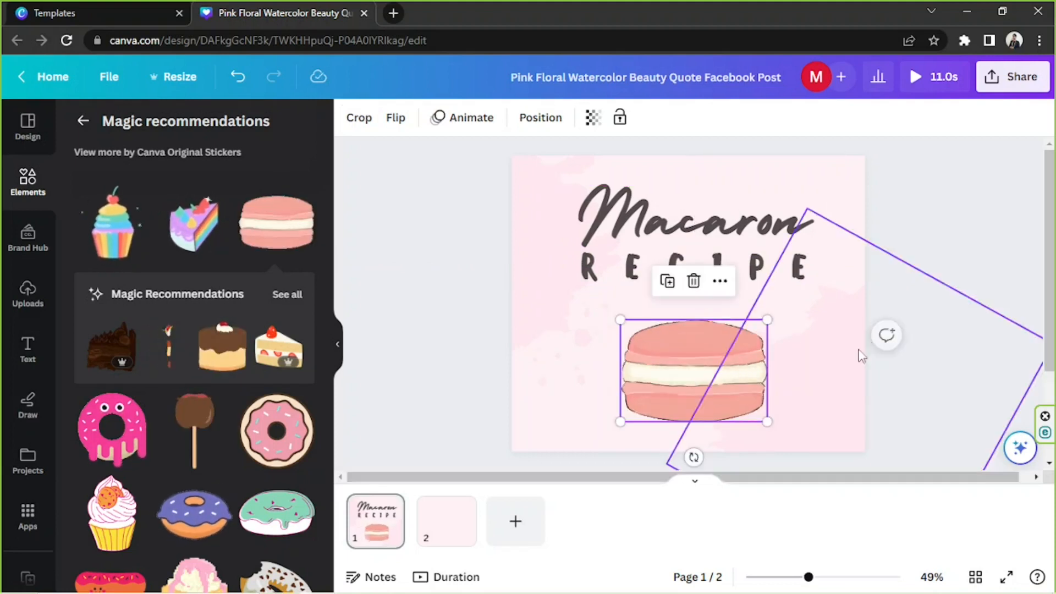
pyautogui.click(929, 266)
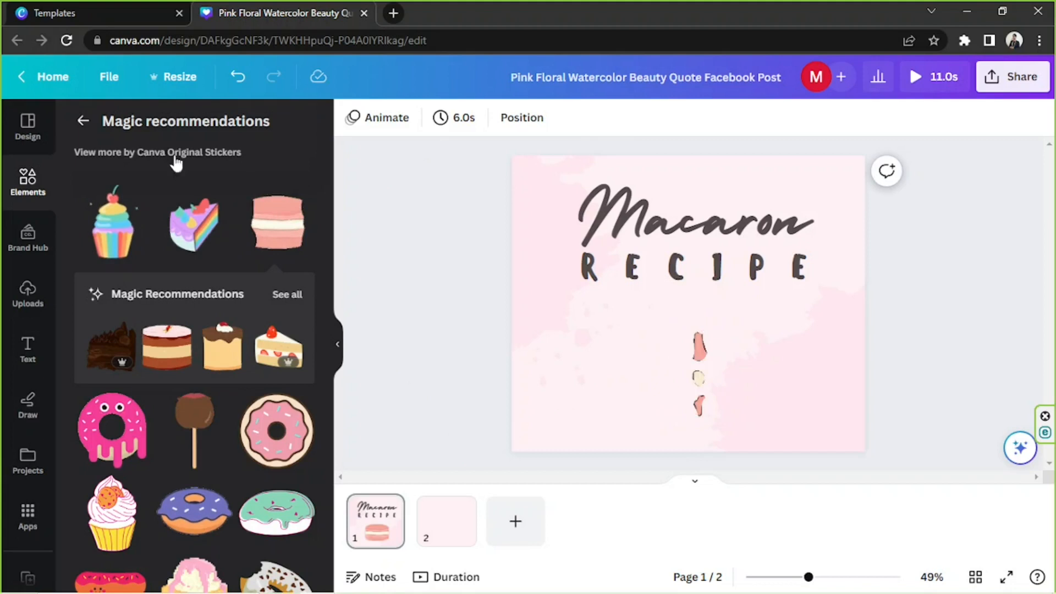
# Replace the "baking" element search with "ANIMATION" and limit the results to graphics
pyautogui.click(83, 120)
pyautogui.moveTo(142, 128); pyautogui.dragTo(89, 120)
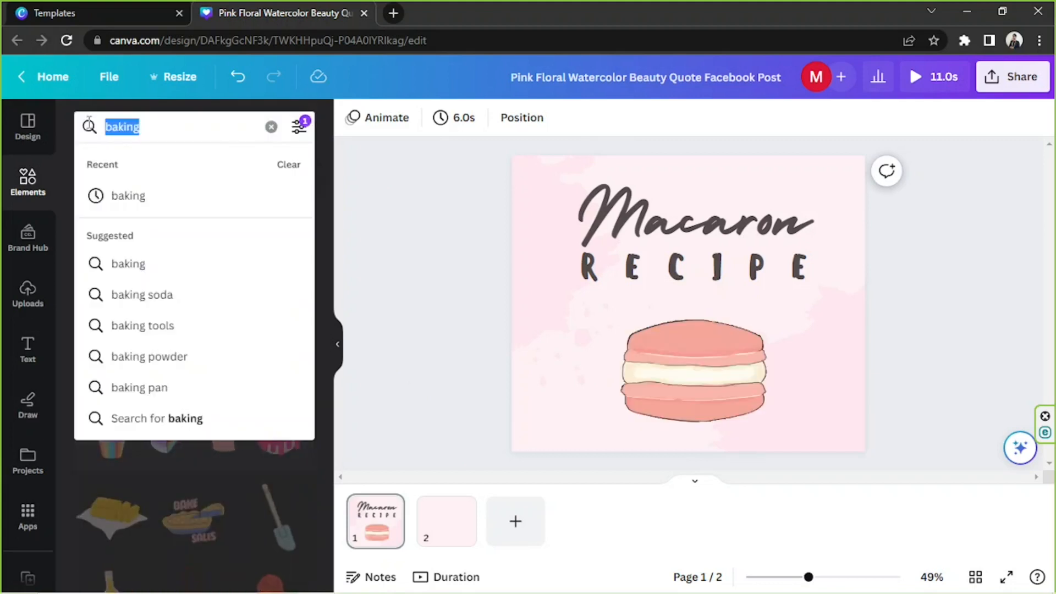
pyautogui.click(271, 127)
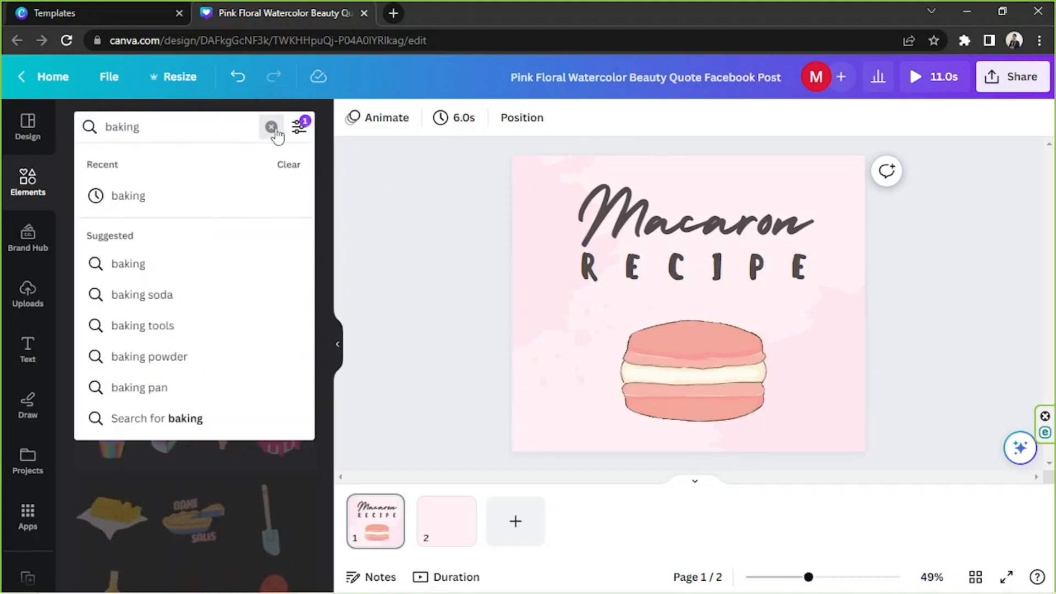
pyautogui.write('ANIMA')
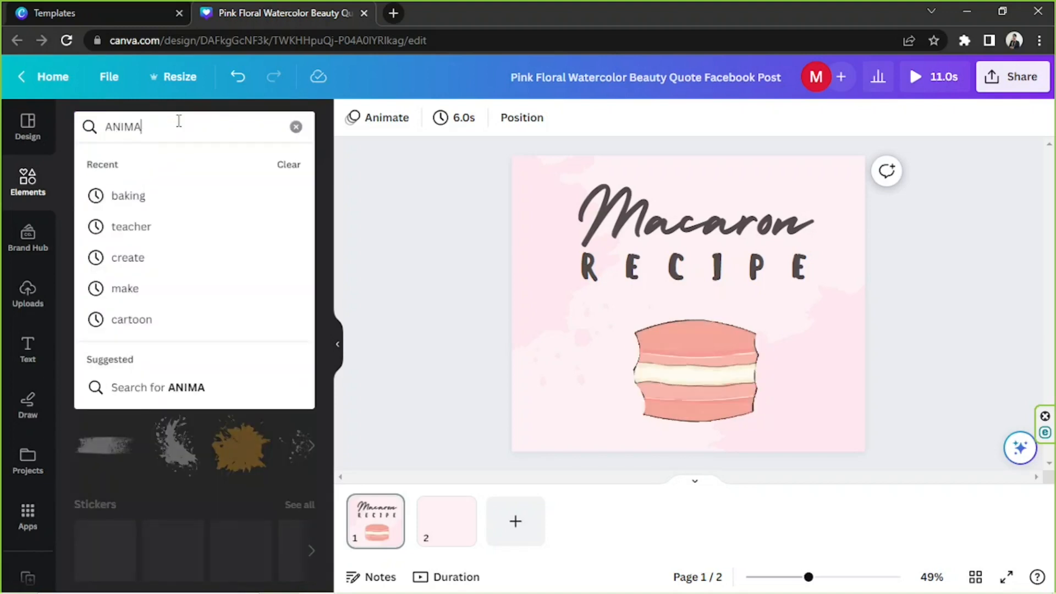
pyautogui.write('TION')
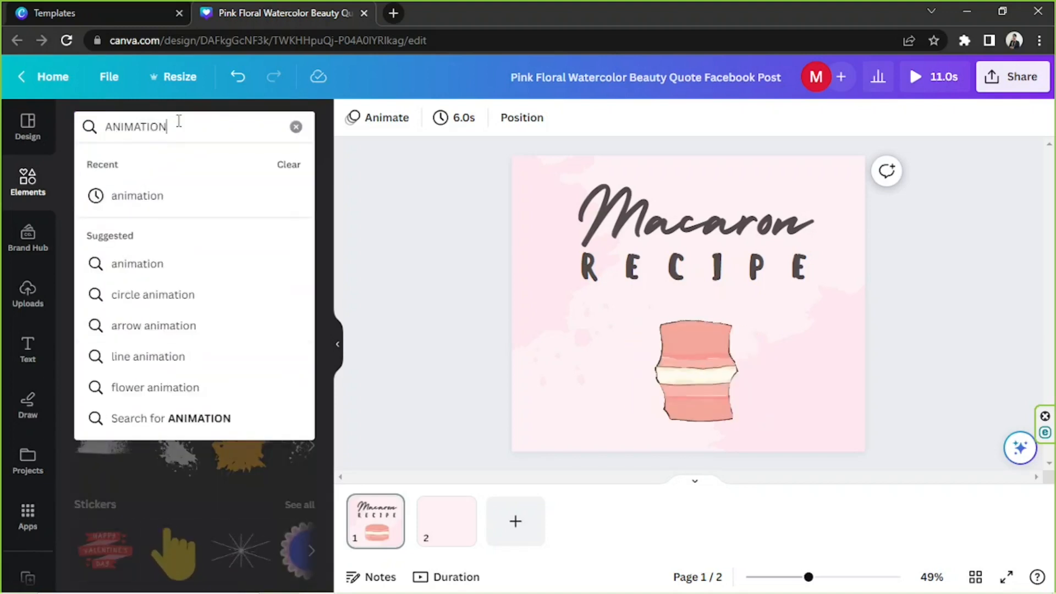
pyautogui.press('Return')
pyautogui.click(133, 168)
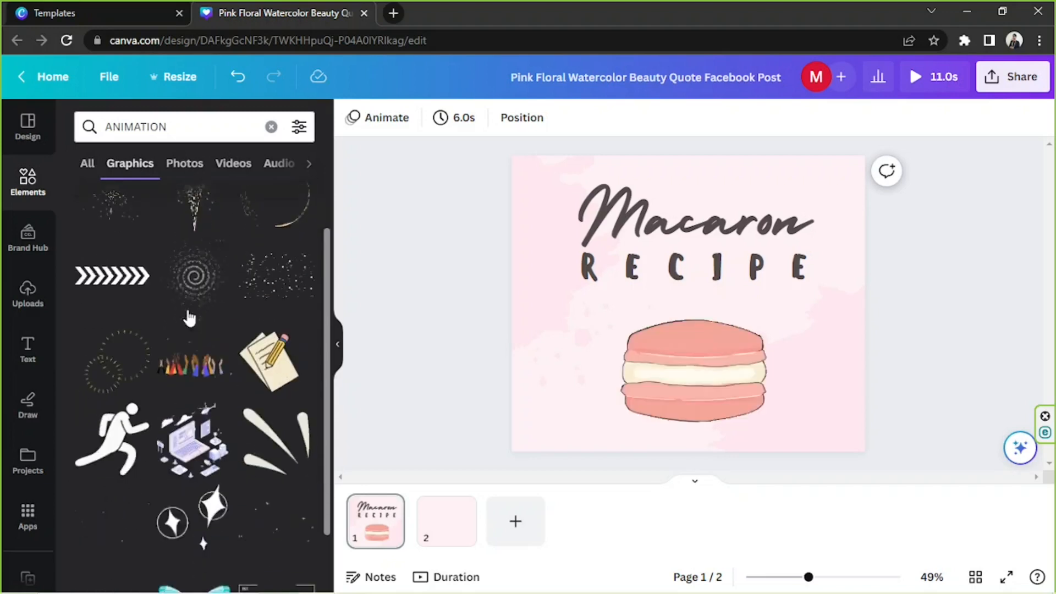
# Add the animated white burst-lines graphic beside the macaron, delete it from the page and show all its magic recommendations
pyautogui.scroll(-3, 289, 296)
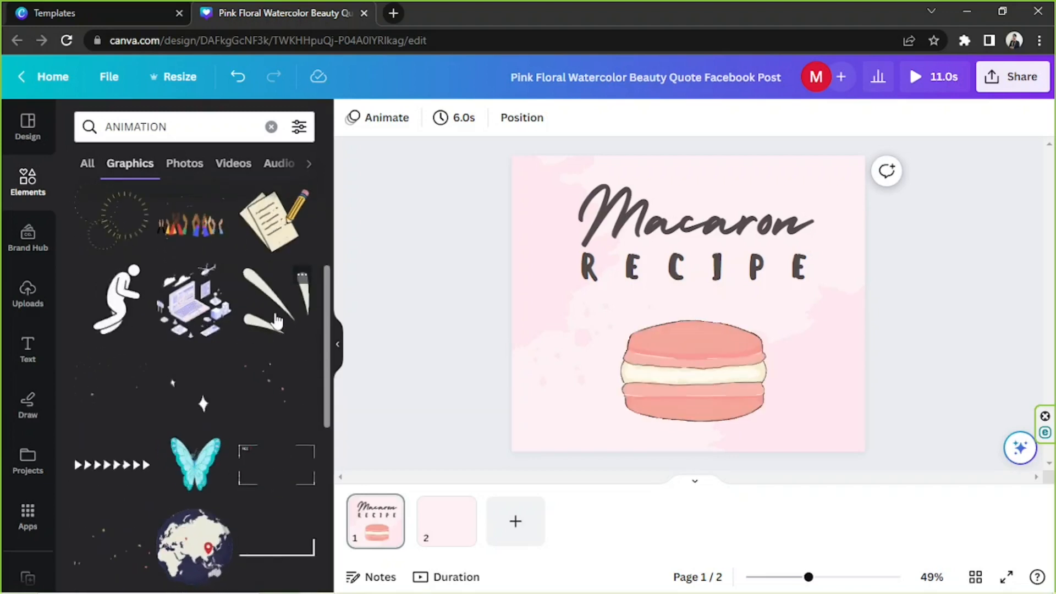
pyautogui.click(741, 414)
pyautogui.moveTo(811, 420); pyautogui.dragTo(576, 385)
pyautogui.moveTo(642, 397); pyautogui.dragTo(573, 377)
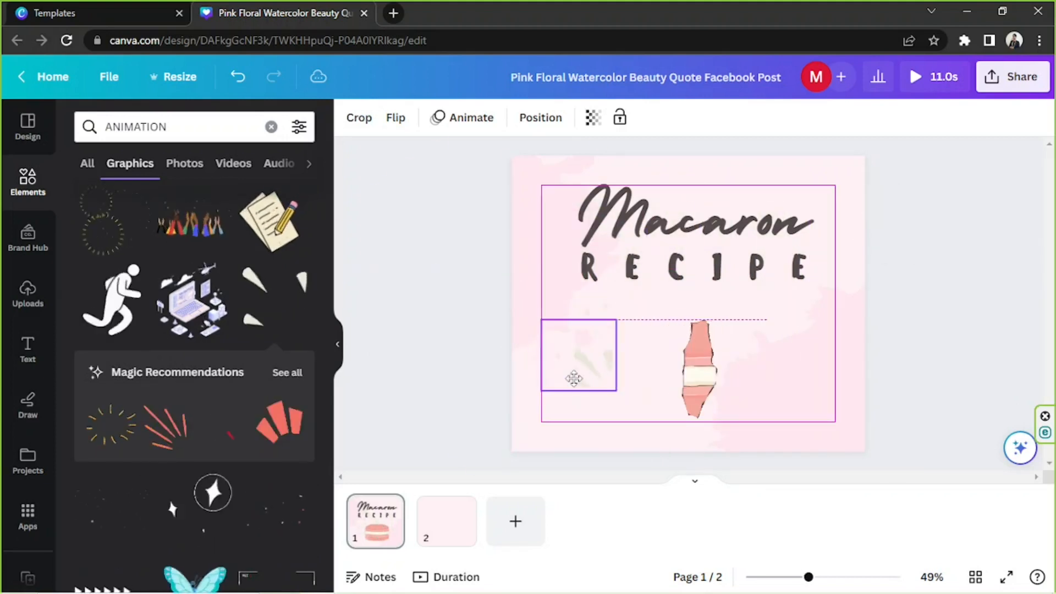
pyautogui.click(578, 281)
pyautogui.scroll(-3, 266, 306)
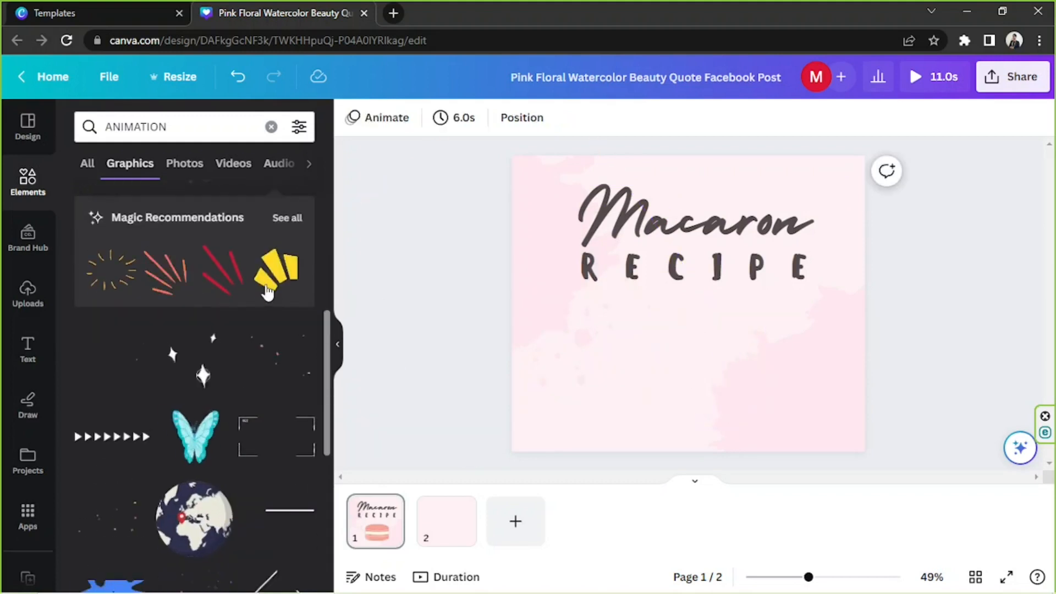
pyautogui.click(286, 218)
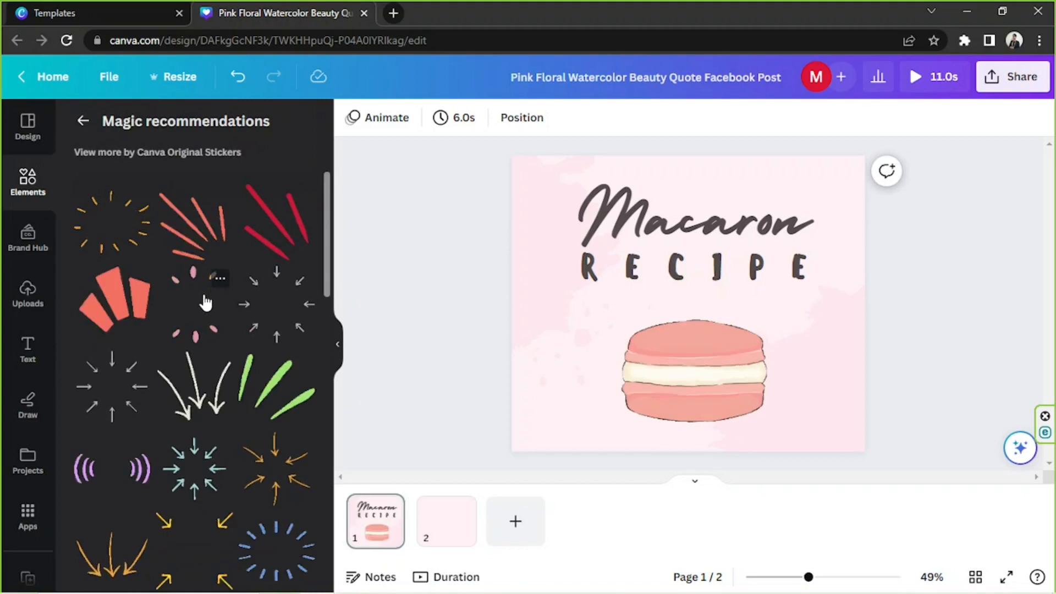
# Add the animated burst of color-changing ovals to the page and position it around the pink macaron
pyautogui.click(205, 302)
pyautogui.moveTo(688, 457); pyautogui.dragTo(516, 401)
pyautogui.click(932, 241)
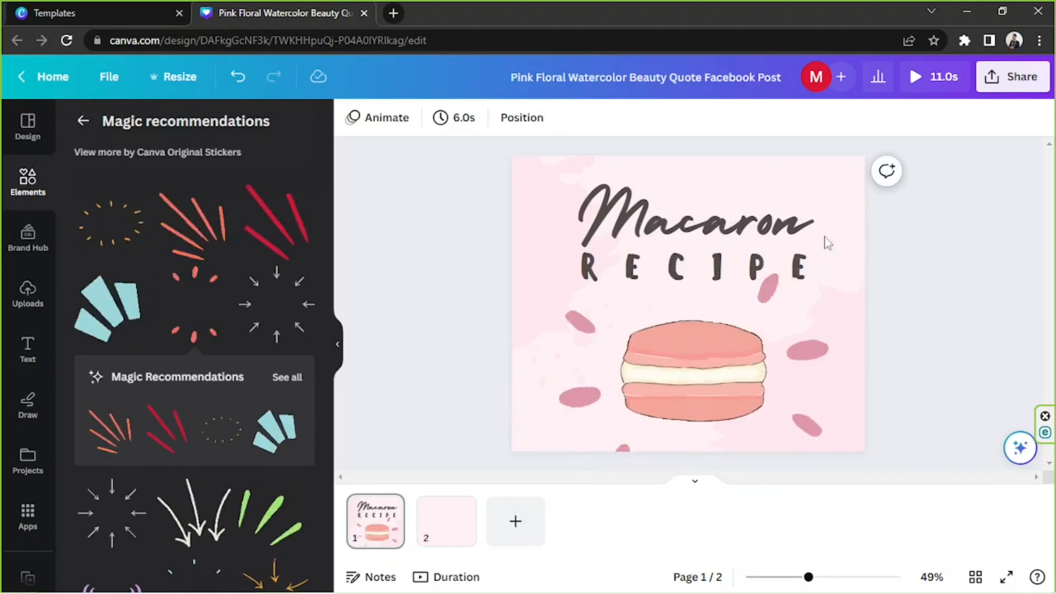
# Apply the Pop text animation to the script "Macaron" title
pyautogui.click(596, 210)
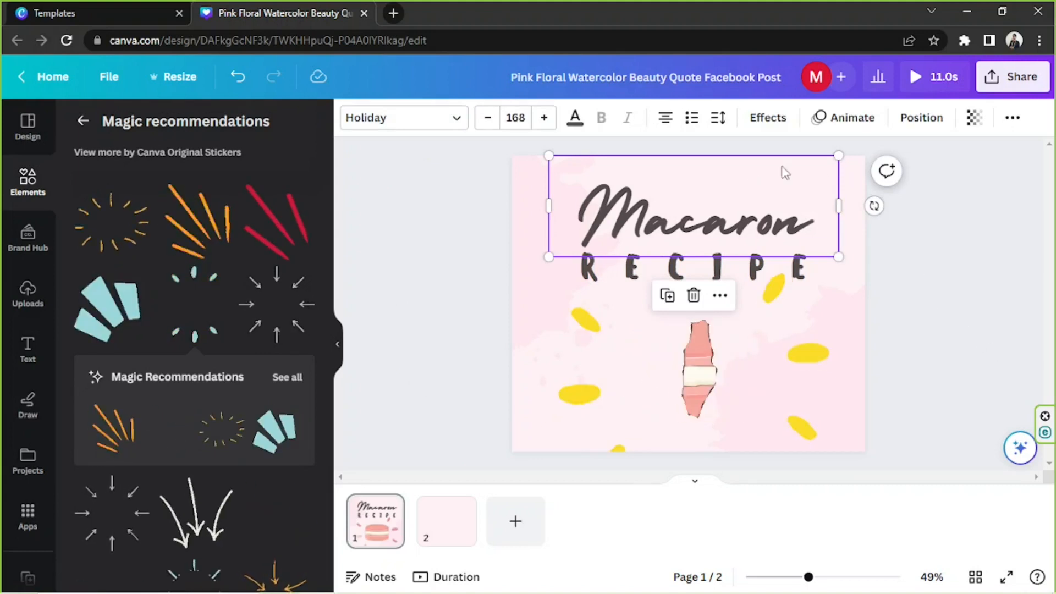
pyautogui.click(484, 209)
pyautogui.click(667, 219)
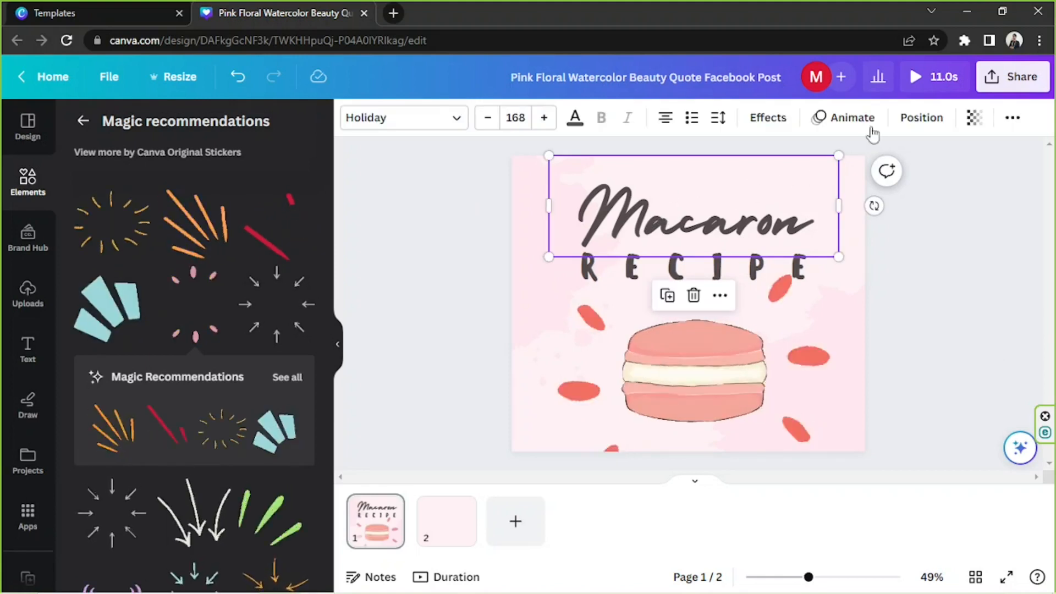
pyautogui.click(843, 119)
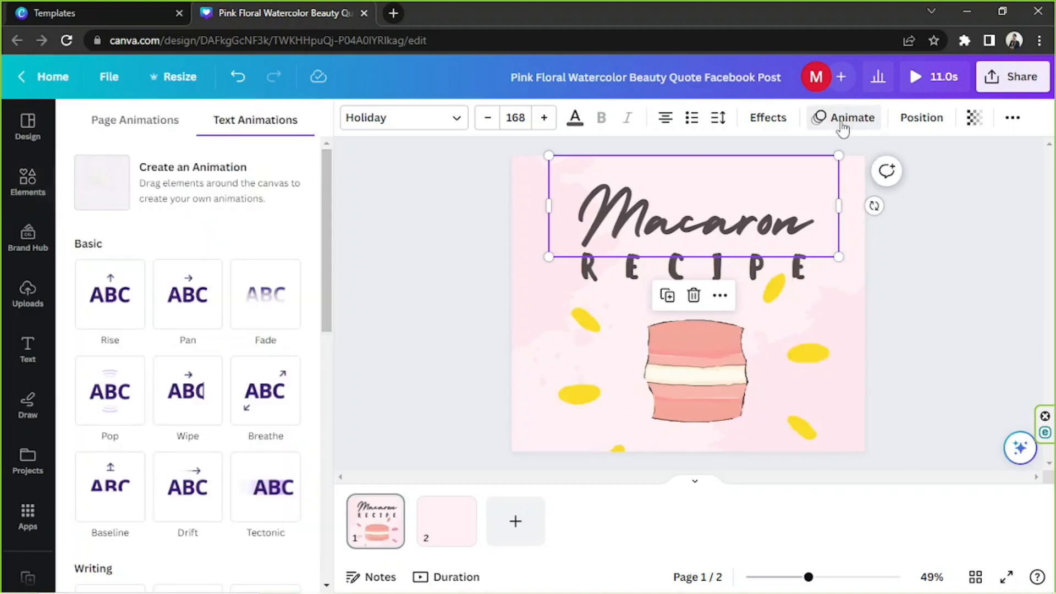
pyautogui.scroll(-3, 271, 193)
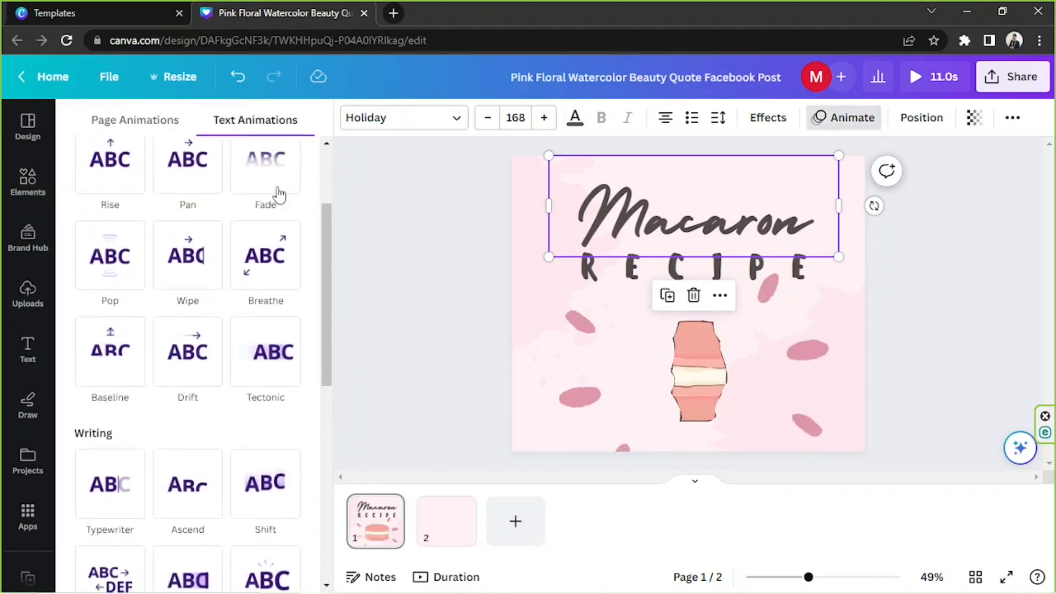
pyautogui.scroll(2, 203, 210)
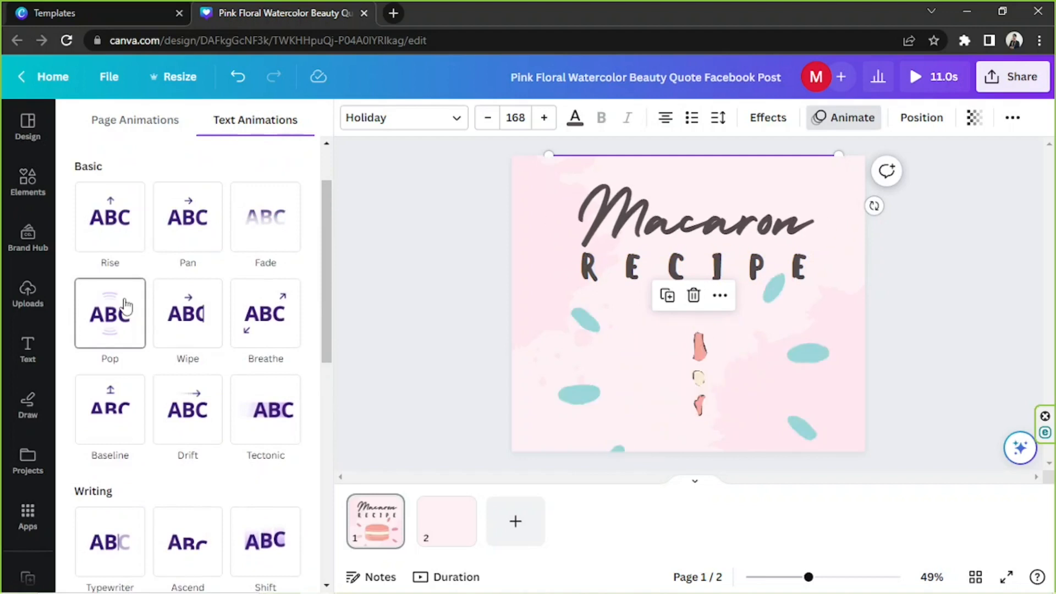
pyautogui.click(200, 239)
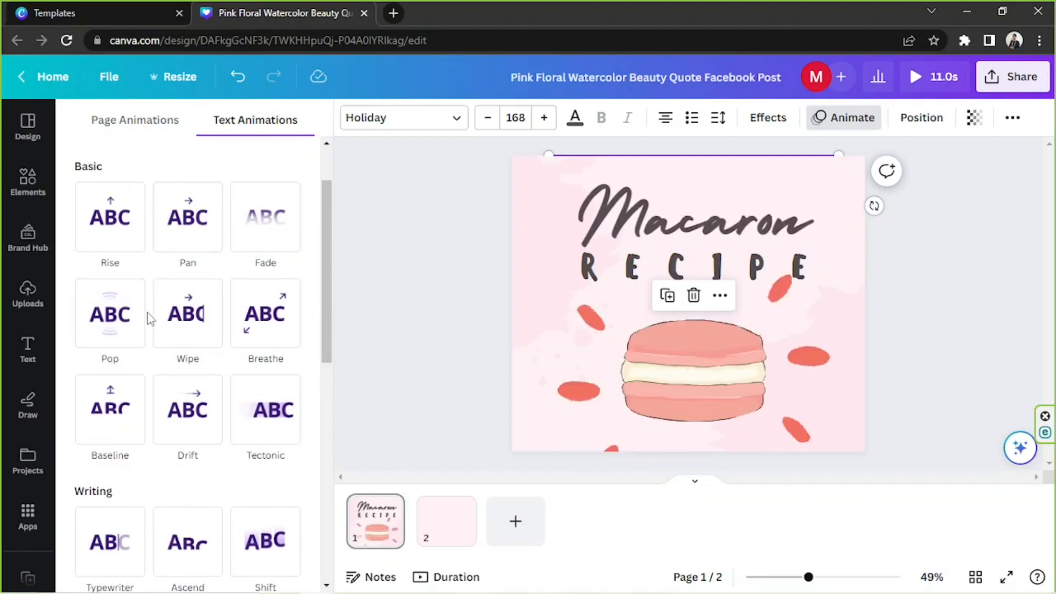
pyautogui.click(131, 319)
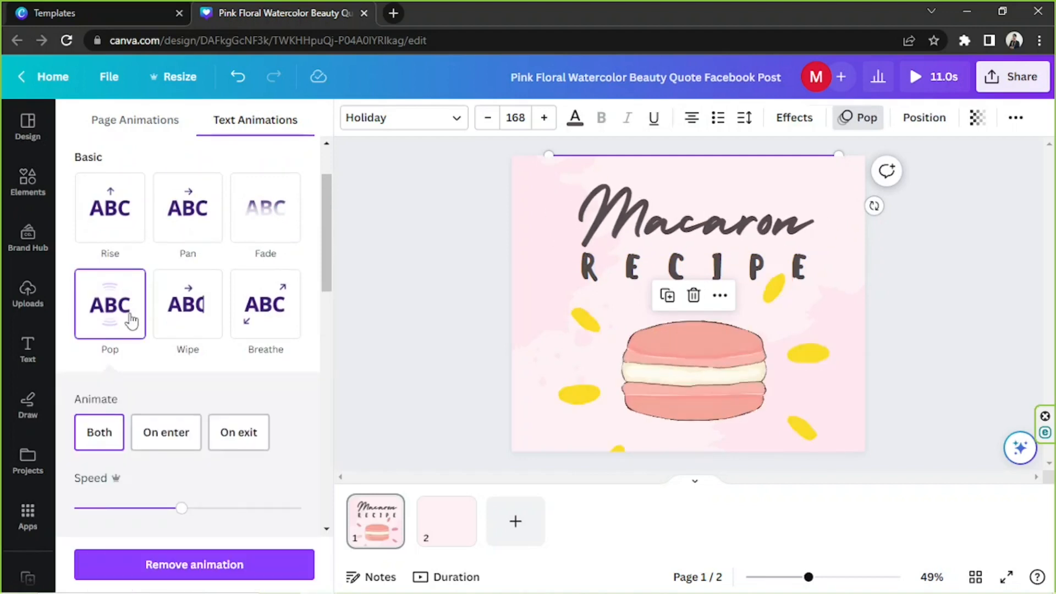
# Apply the Roll text animation to the "RECIPE" subtitle
pyautogui.click(655, 268)
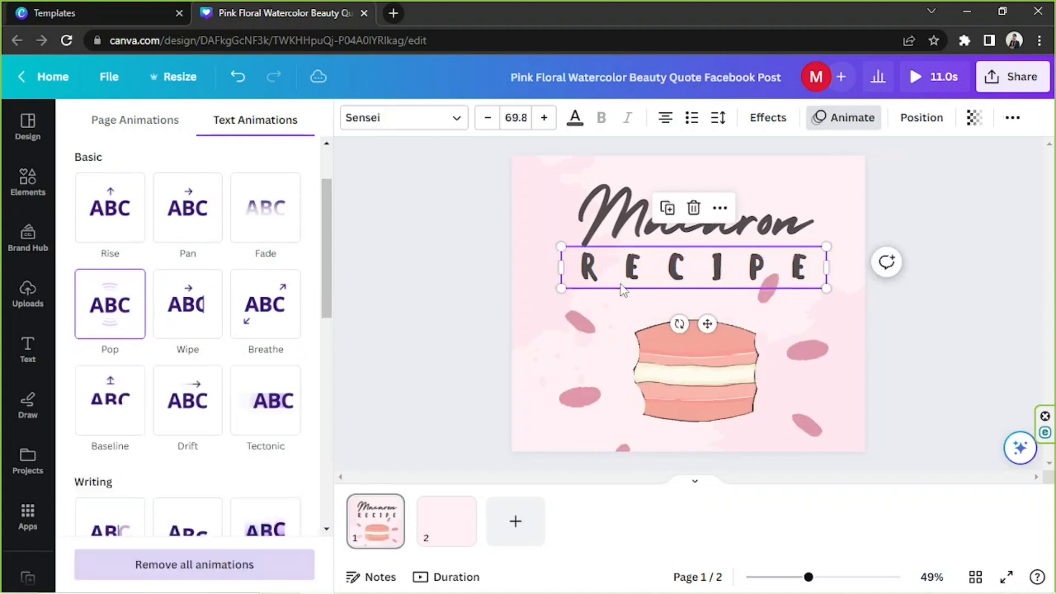
pyautogui.scroll(-2, 202, 293)
pyautogui.scroll(-4, 190, 275)
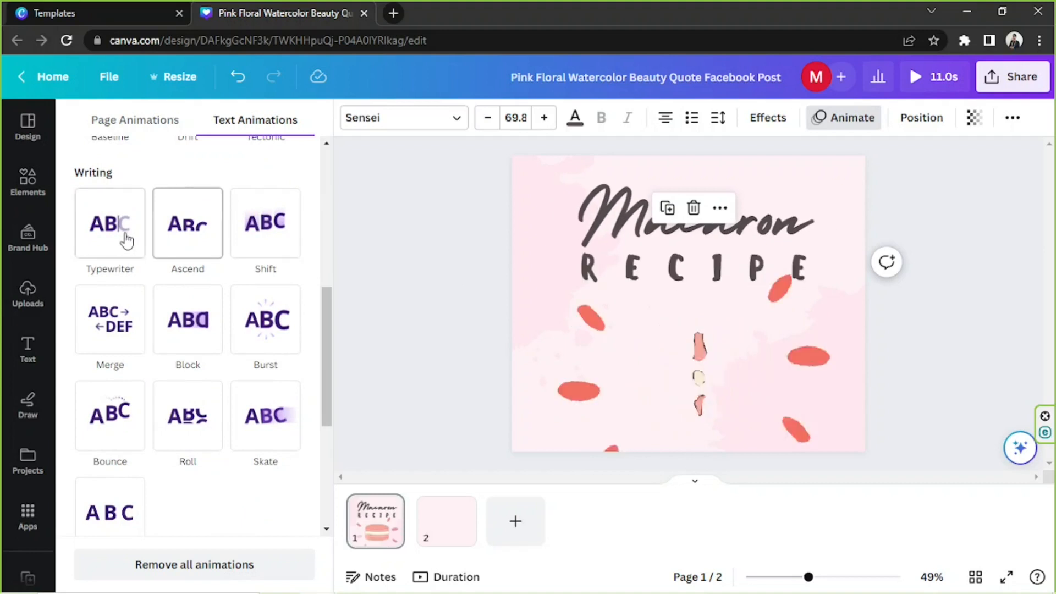
pyautogui.click(254, 226)
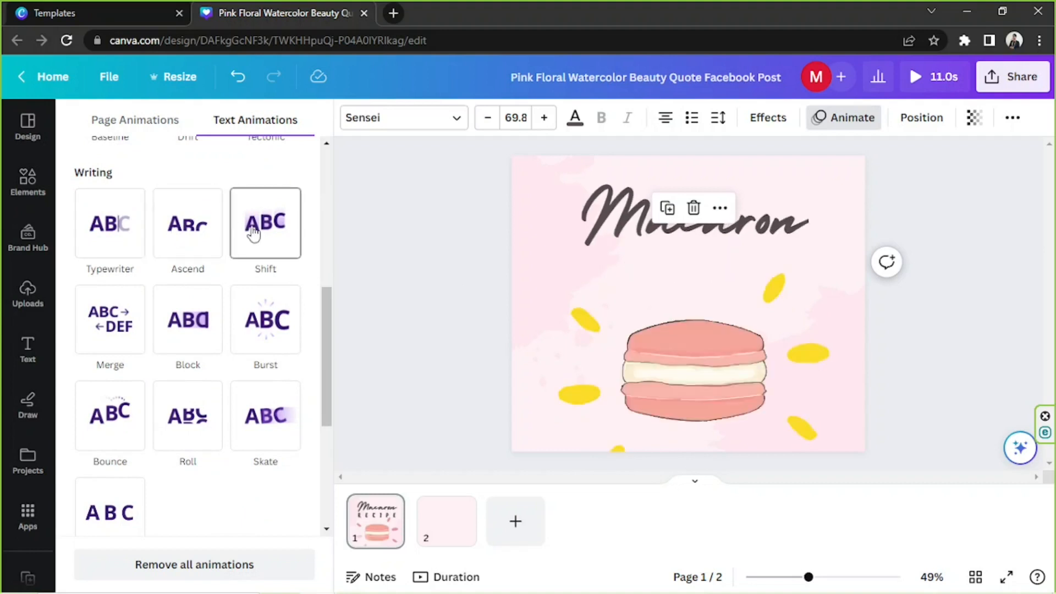
pyautogui.click(290, 320)
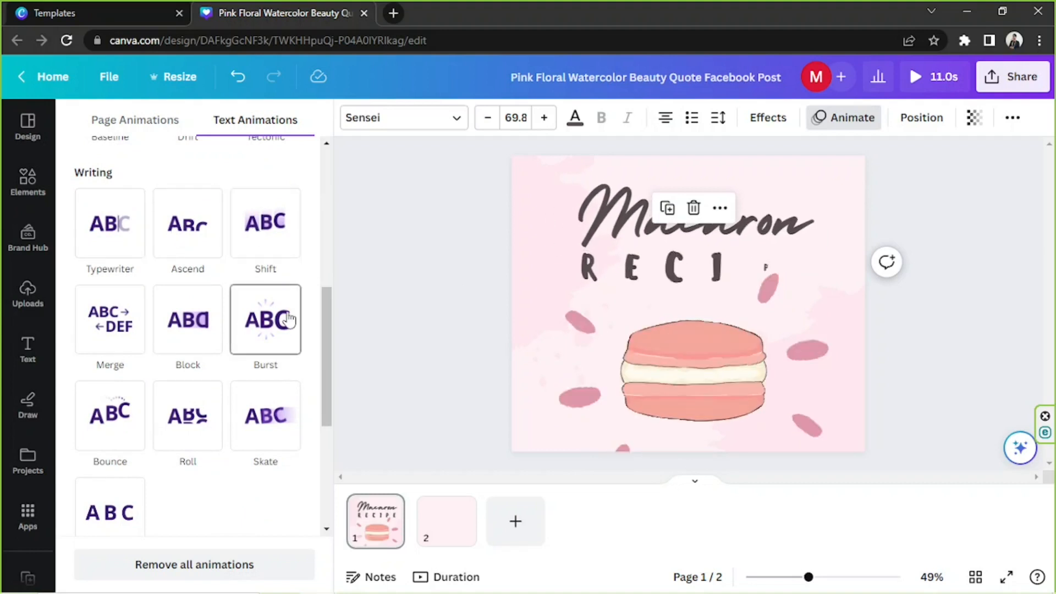
pyautogui.click(186, 419)
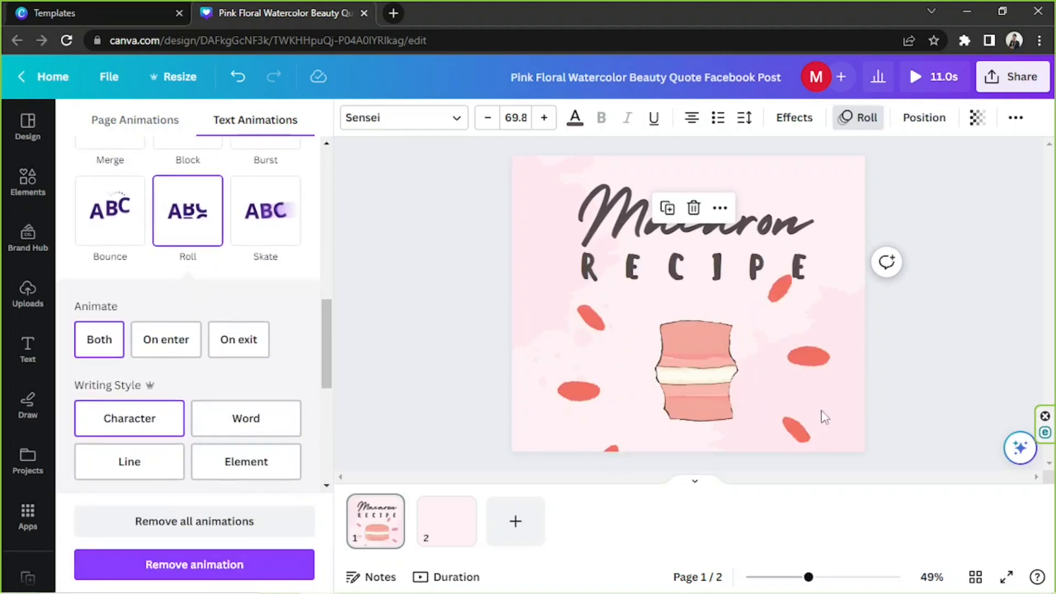
# Shrink the animated oval burst to about 314 by 503 px and center it over the pink macaron
pyautogui.click(812, 385)
pyautogui.moveTo(815, 267); pyautogui.dragTo(739, 333)
pyautogui.moveTo(719, 408)
pyautogui.mouseDown()
pyautogui.moveTo(733, 390)
pyautogui.moveTo(730, 407)
pyautogui.mouseUp()
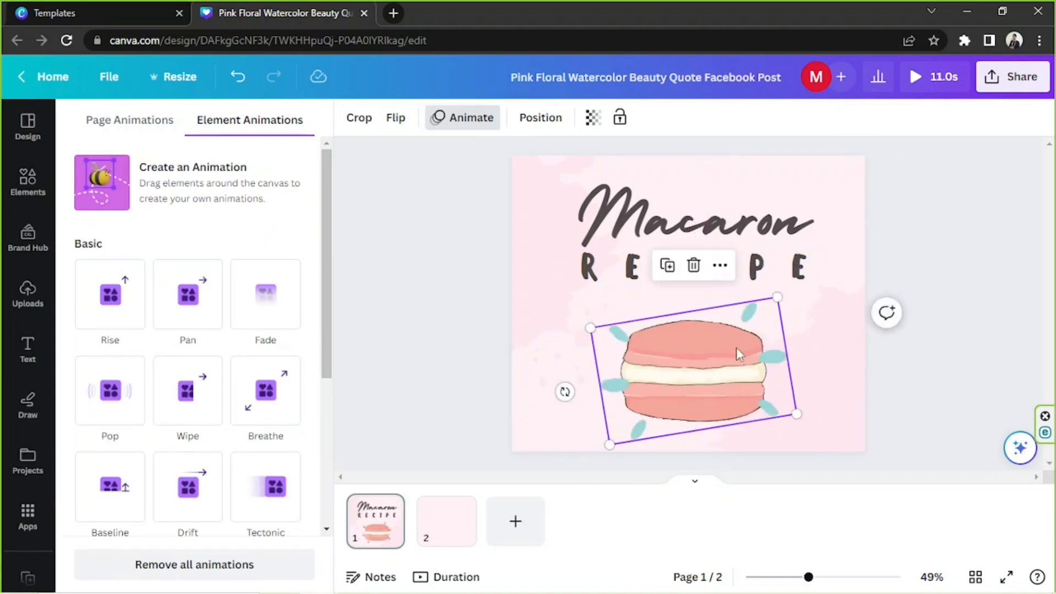
# Send the oval burst to the back, bring it forward one layer and enlarge it slightly around the macaron
pyautogui.click(552, 126)
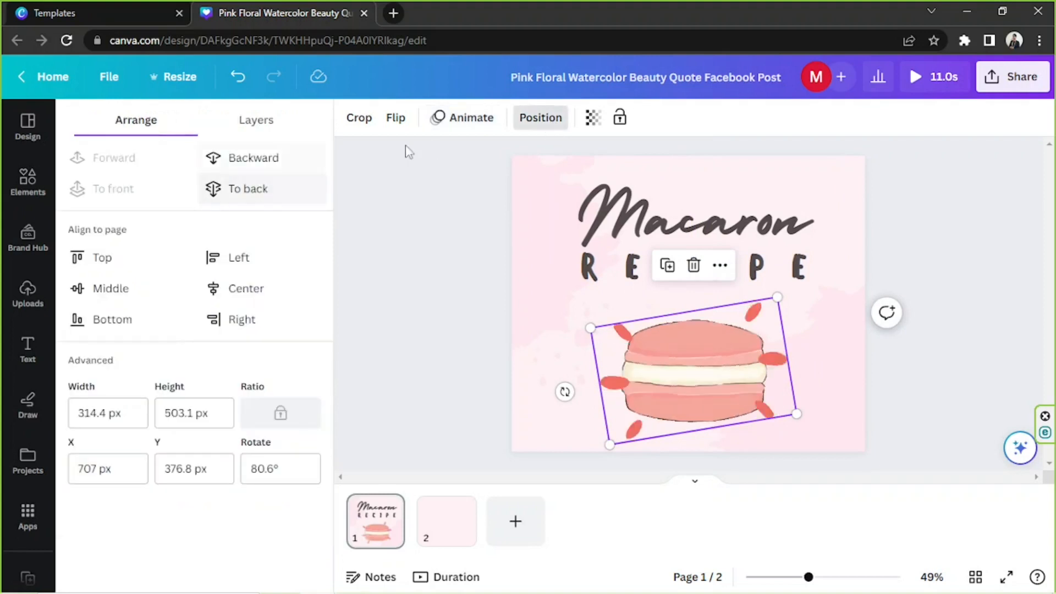
pyautogui.click(242, 188)
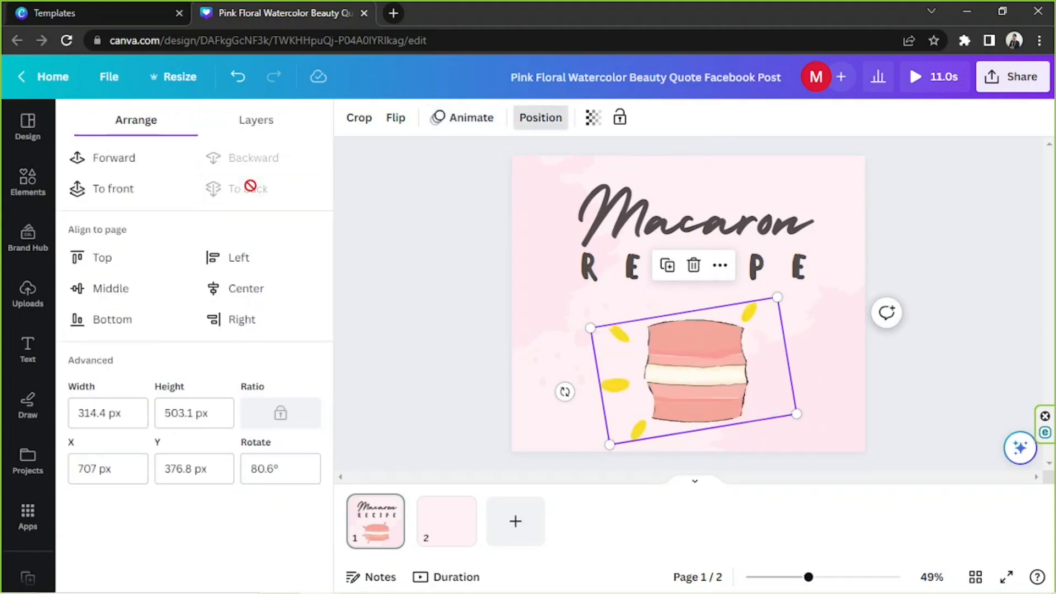
pyautogui.click(130, 165)
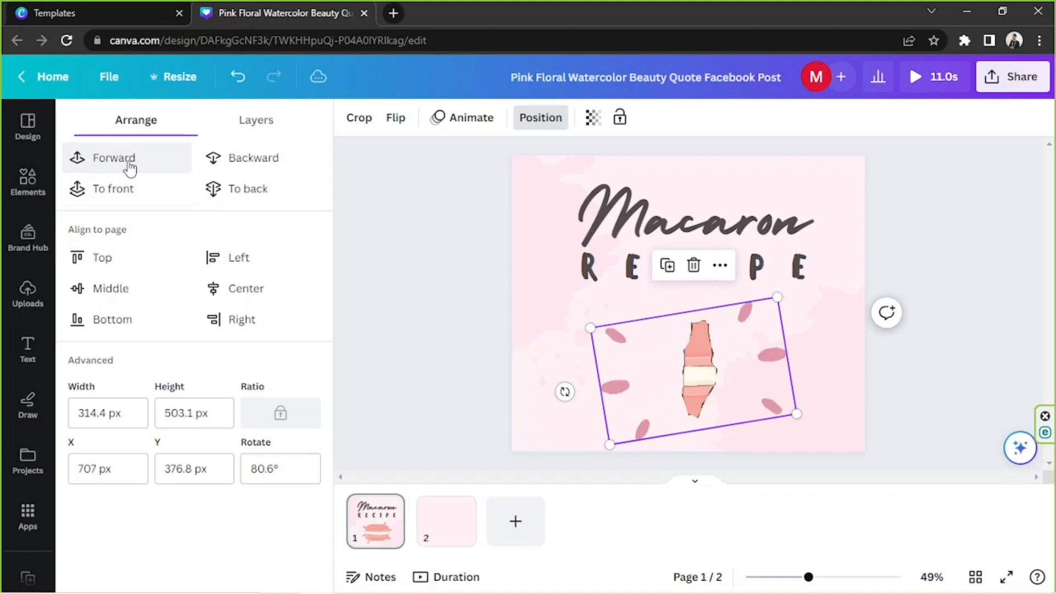
pyautogui.click(923, 316)
pyautogui.moveTo(777, 297); pyautogui.dragTo(765, 323)
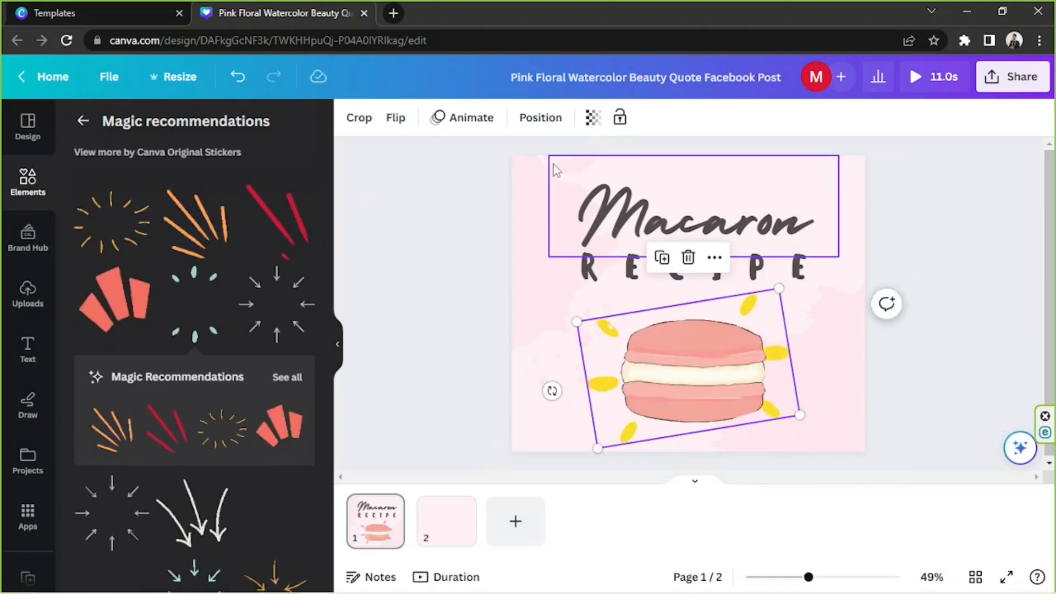
# Apply the Pop element animation to both the oval burst and the pink macaron, and clear the selection
pyautogui.click(471, 122)
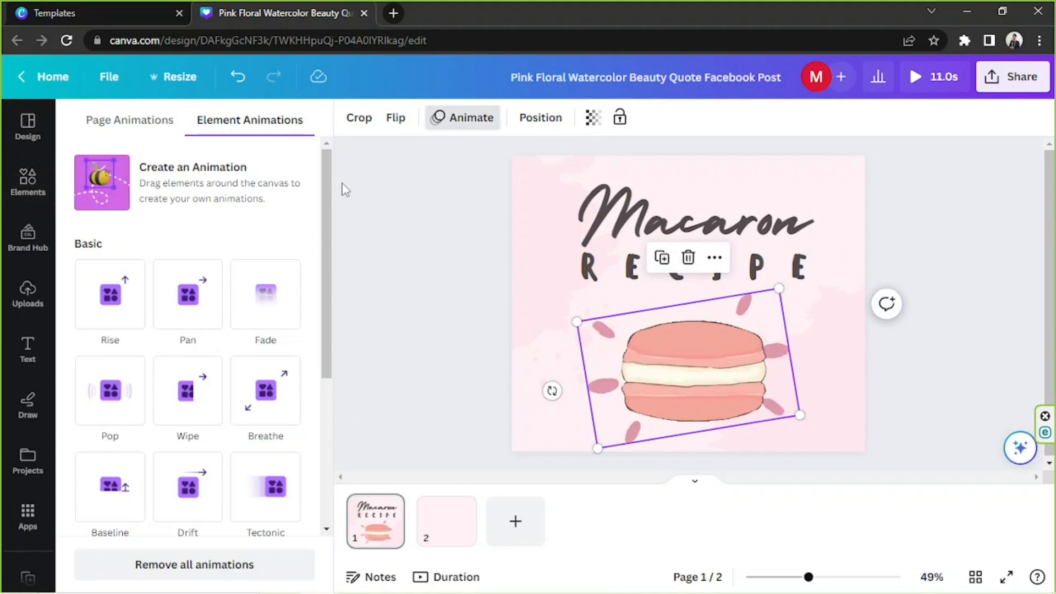
pyautogui.click(93, 382)
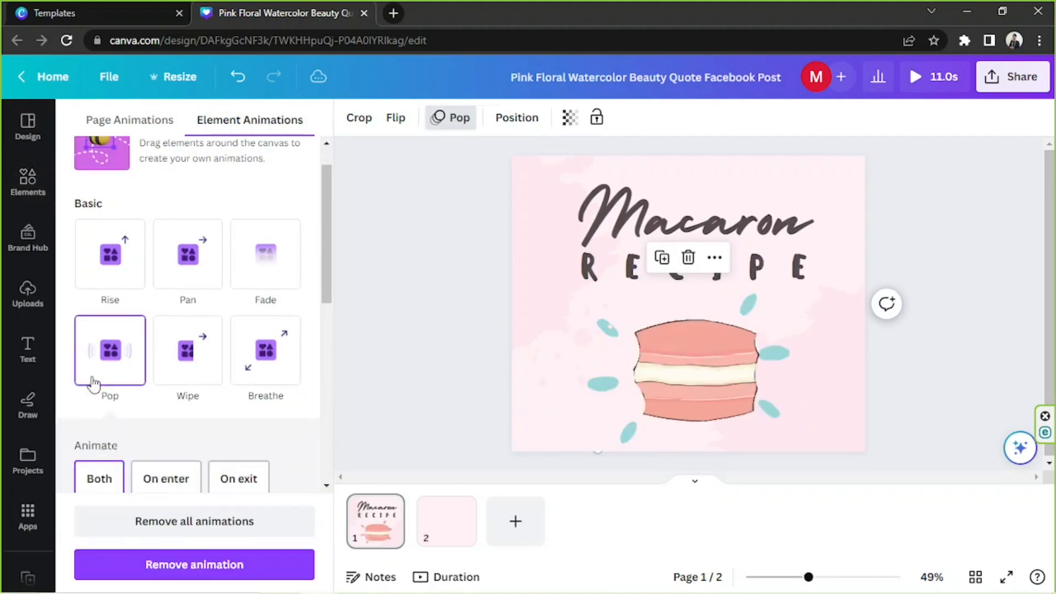
pyautogui.click(686, 373)
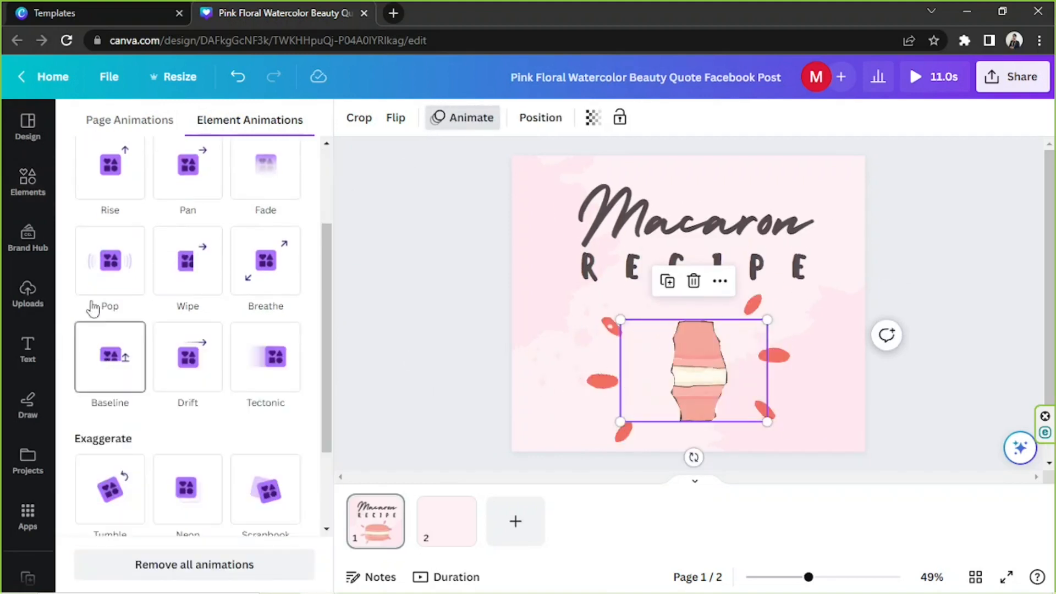
pyautogui.click(91, 297)
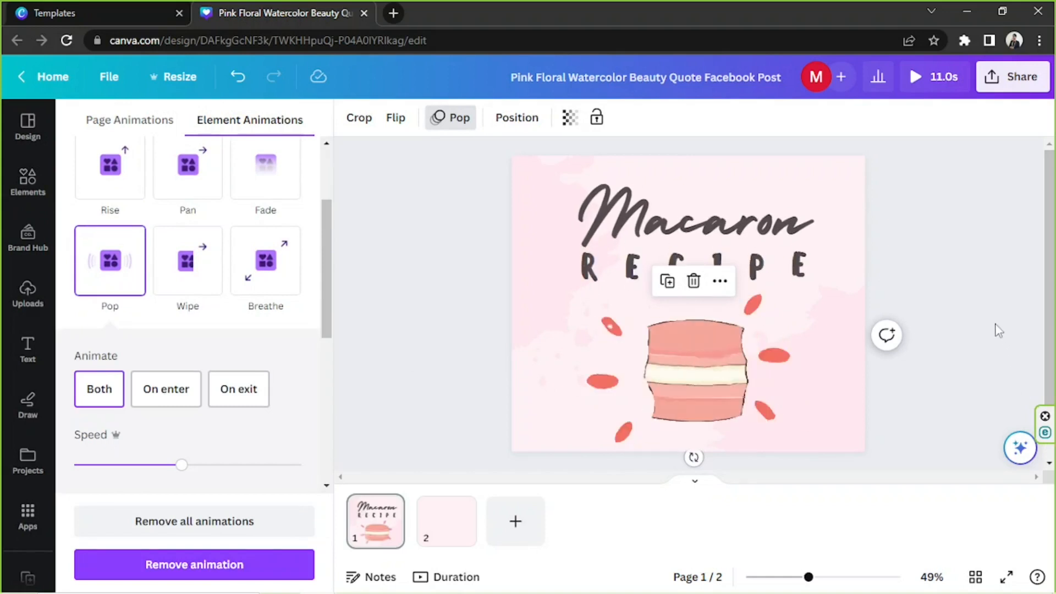
pyautogui.click(966, 322)
pyautogui.moveTo(471, 170); pyautogui.dragTo(976, 504)
pyautogui.click(984, 262)
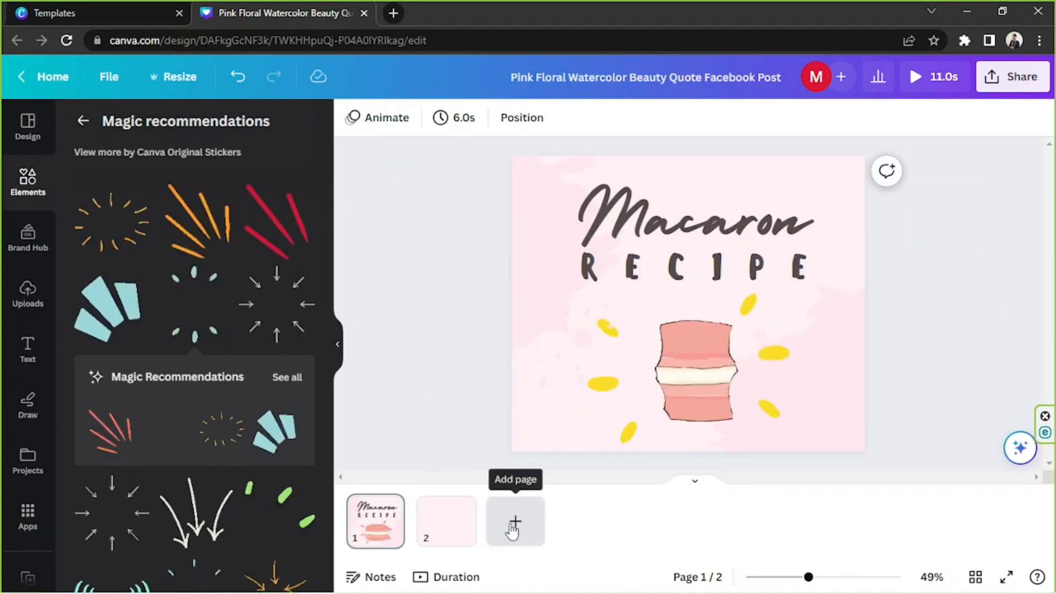
# Copy the script "Macaron" title from page 1 to page 2 and change its text to "Ingredients"
pyautogui.click(445, 535)
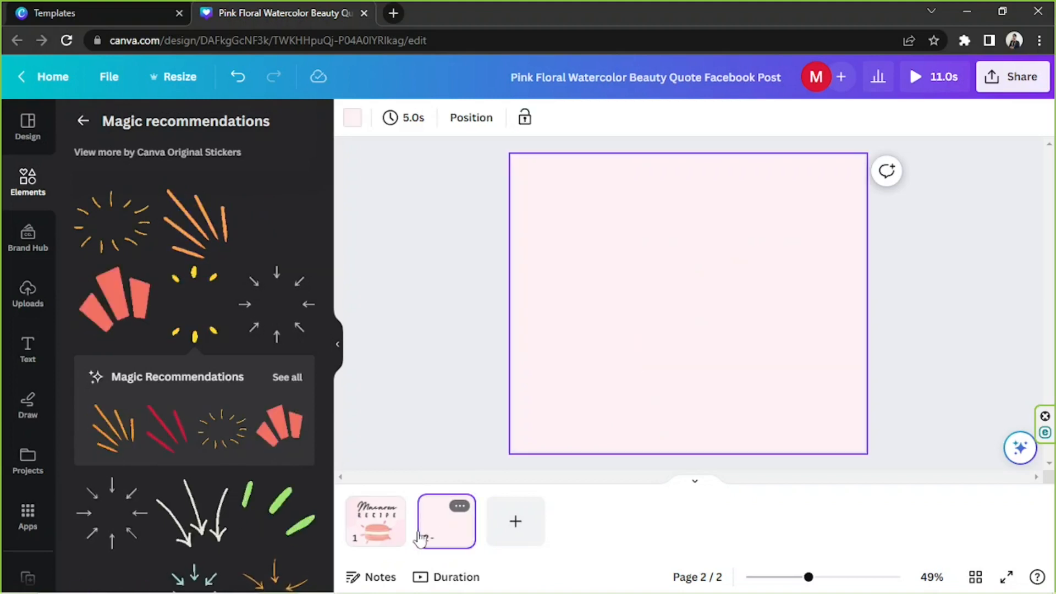
pyautogui.click(383, 536)
pyautogui.click(677, 219)
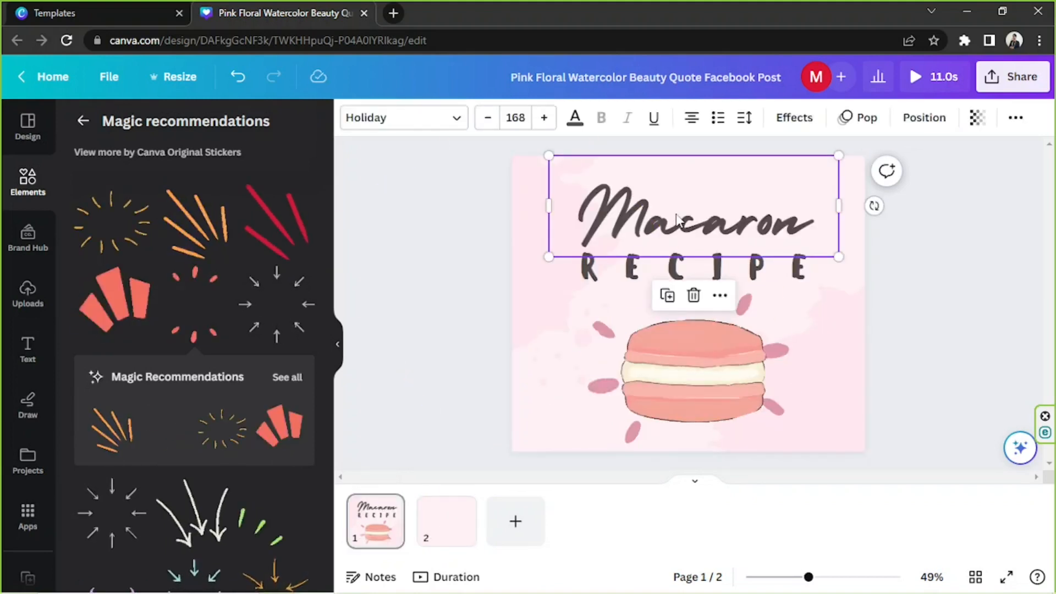
pyautogui.click(456, 525)
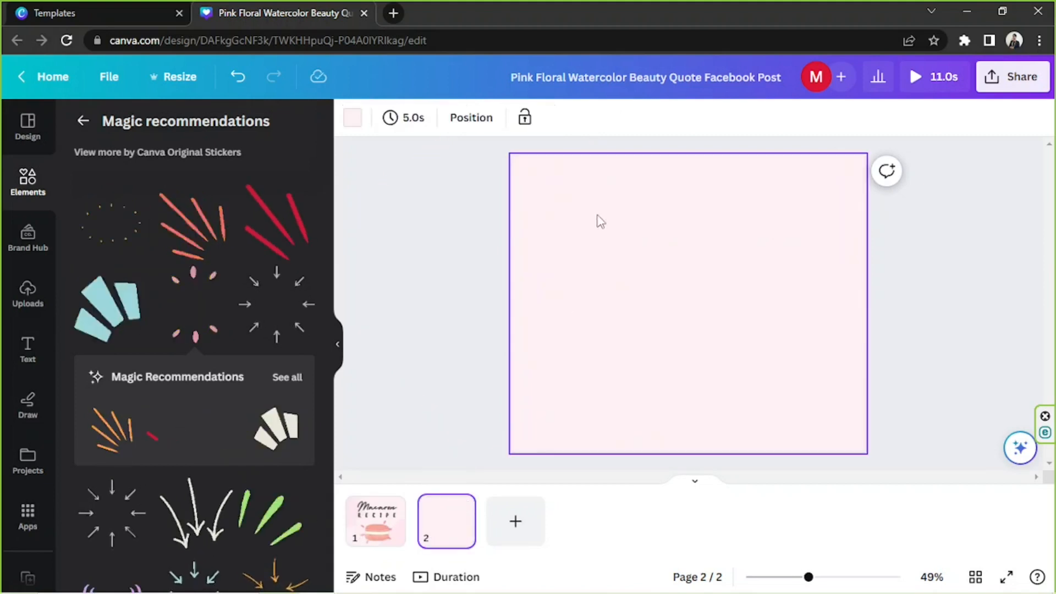
pyautogui.write('Macaron')
pyautogui.doubleClick(638, 213)
pyautogui.write('i')
pyautogui.write('Ingredients')
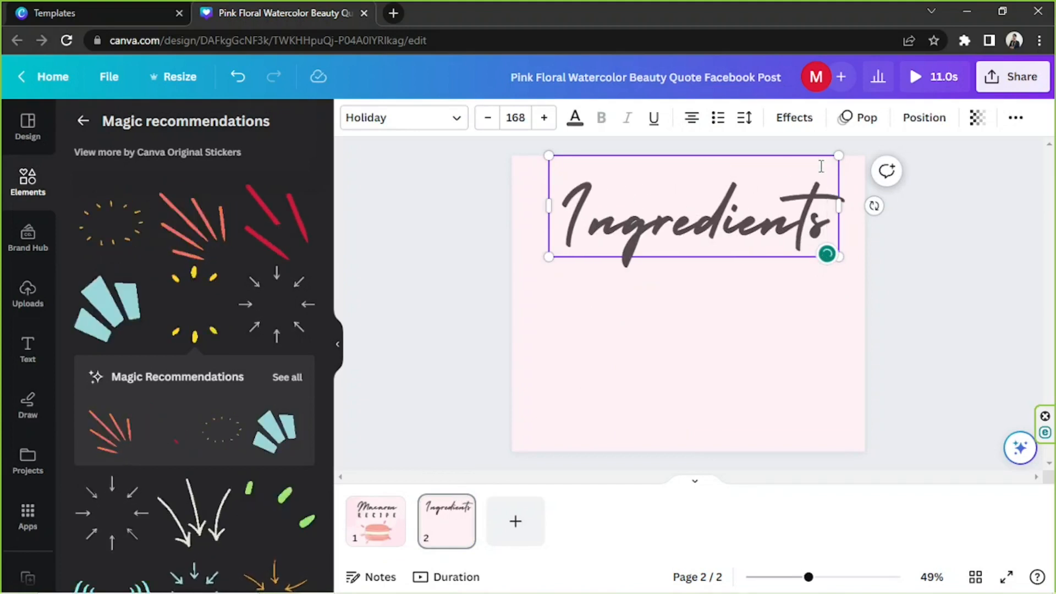
# Scale the "Ingredients" title down to font size 112 and move it to the page's upper-left area
pyautogui.moveTo(838, 155); pyautogui.dragTo(742, 189)
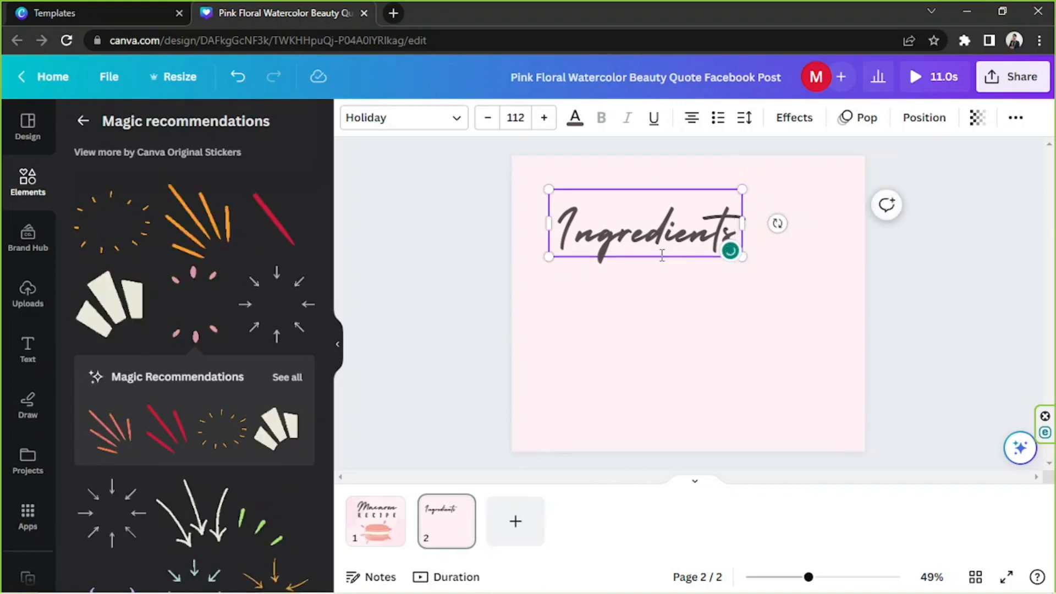
pyautogui.moveTo(657, 260); pyautogui.dragTo(652, 262)
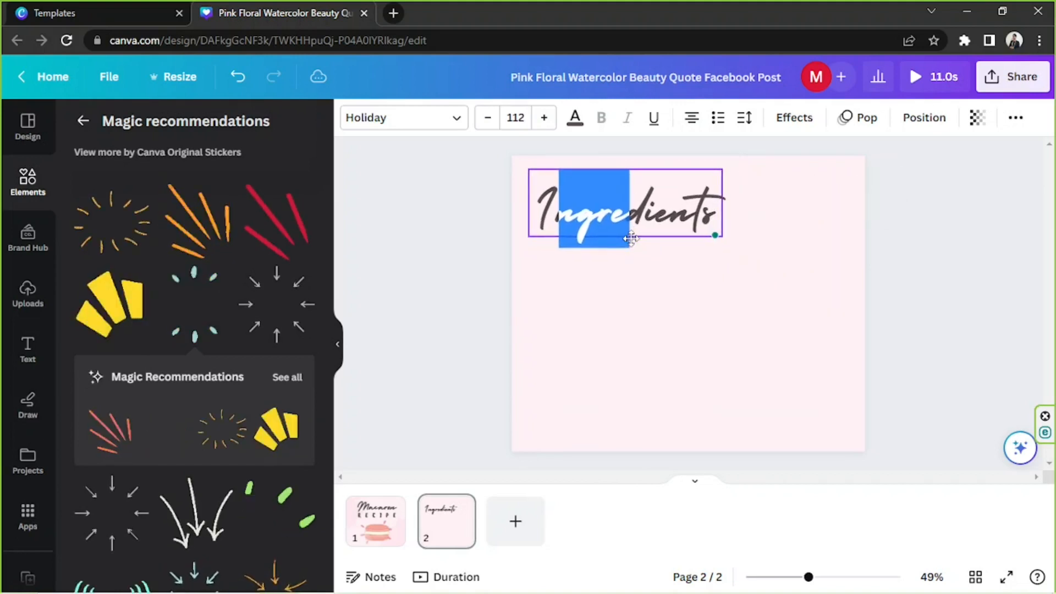
pyautogui.click(706, 338)
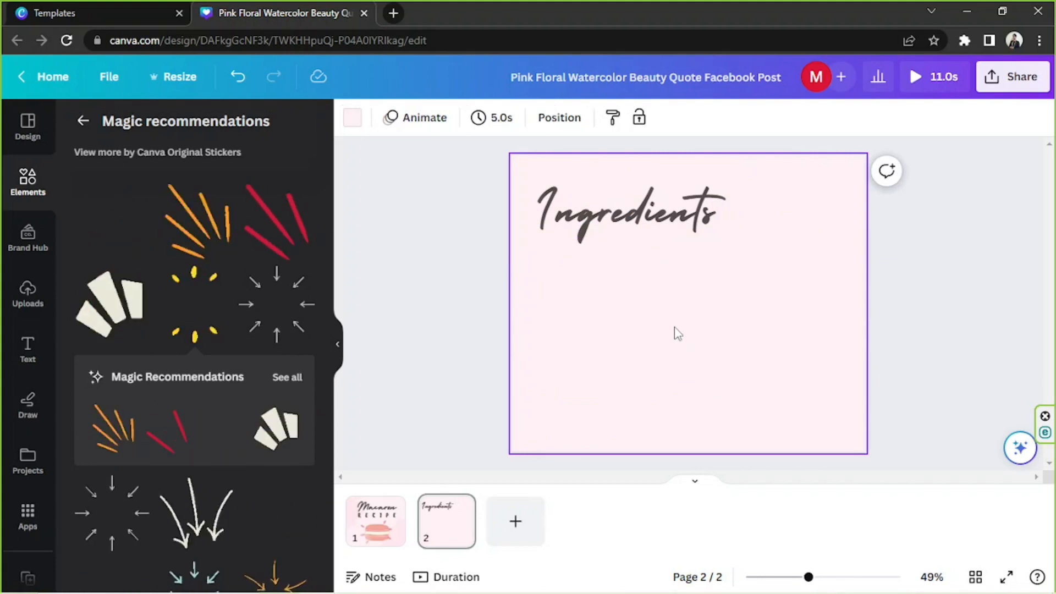
# Add a new paragraph text box to page 2 and set its letter spacing to 9
pyautogui.press('t')
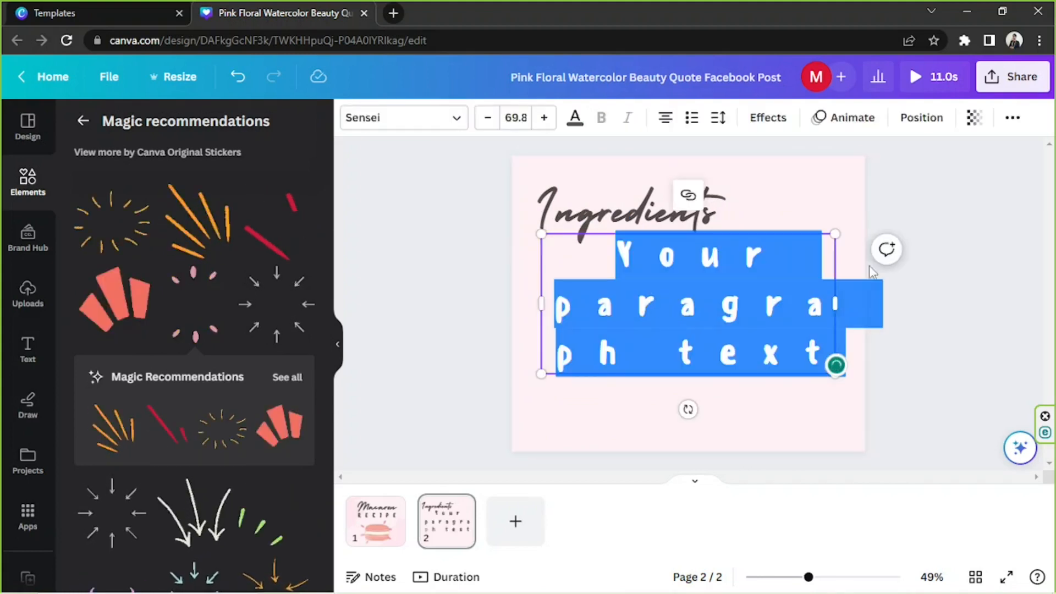
pyautogui.click(720, 119)
pyautogui.moveTo(896, 191); pyautogui.dragTo(772, 194)
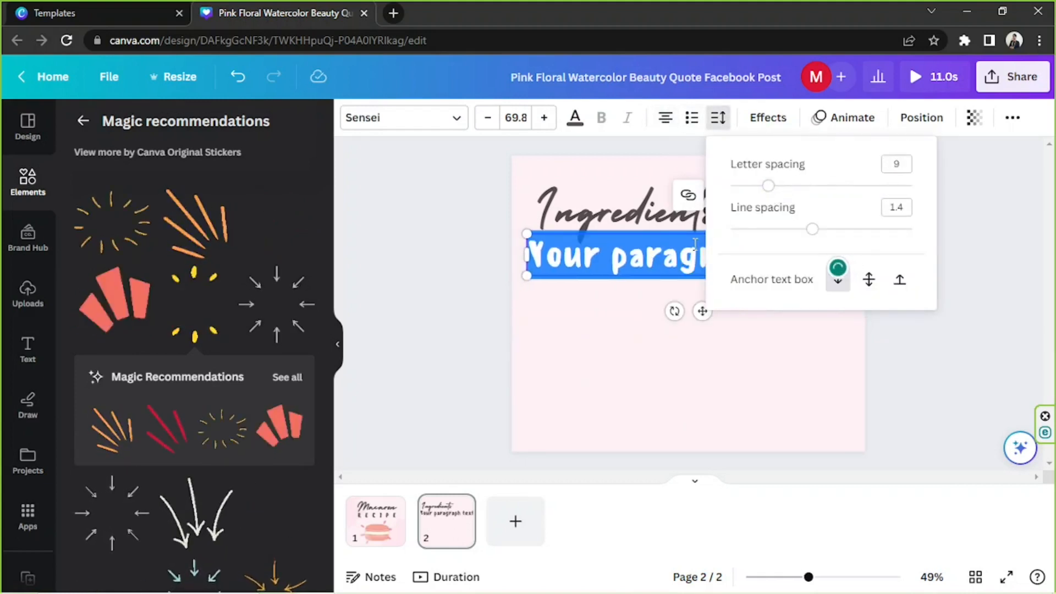
# Scale the paragraph text down to size 42.1 and place it beneath the "Ingredients" title
pyautogui.click(670, 255)
pyautogui.moveTo(851, 275); pyautogui.dragTo(715, 254)
pyautogui.moveTo(636, 295); pyautogui.dragTo(677, 299)
# Replace the placeholder paragraph text with "Ingredient" and copy the word
pyautogui.doubleClick(667, 268)
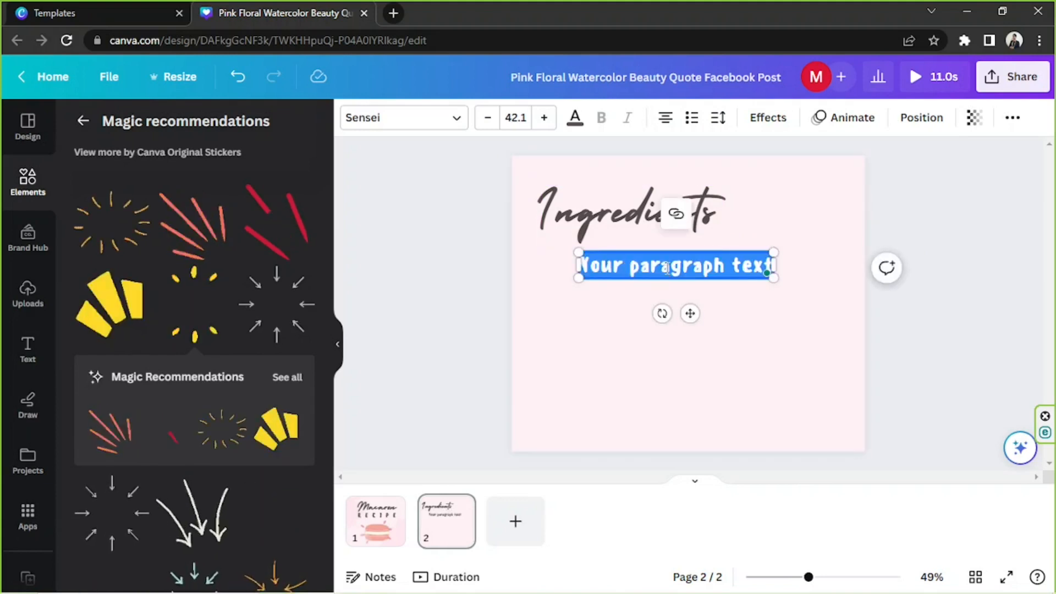
pyautogui.write('Ingredient')
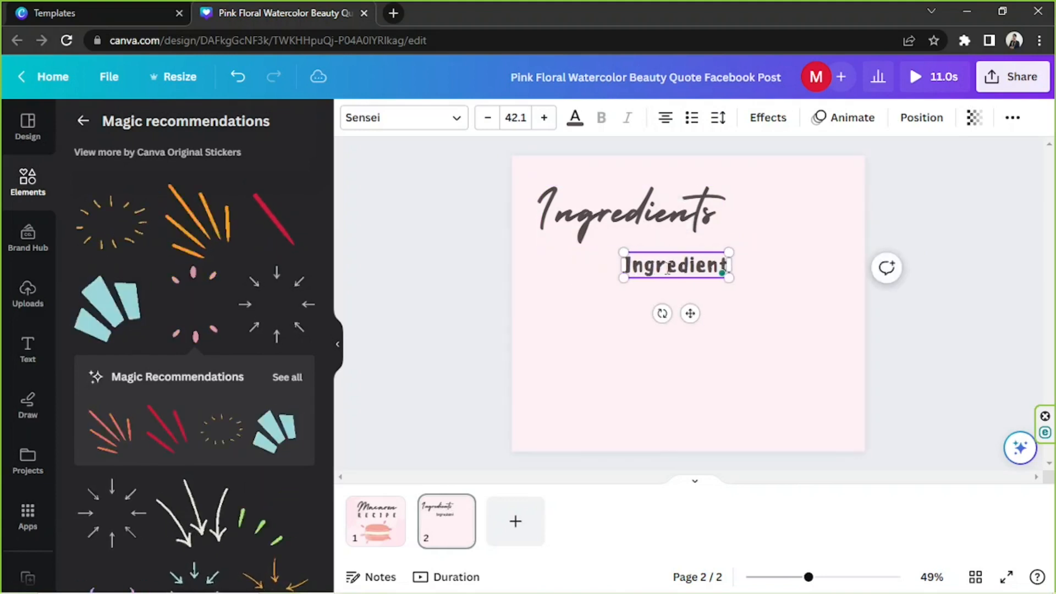
pyautogui.doubleClick(667, 268)
pyautogui.hotkey('ctrl', 'c')
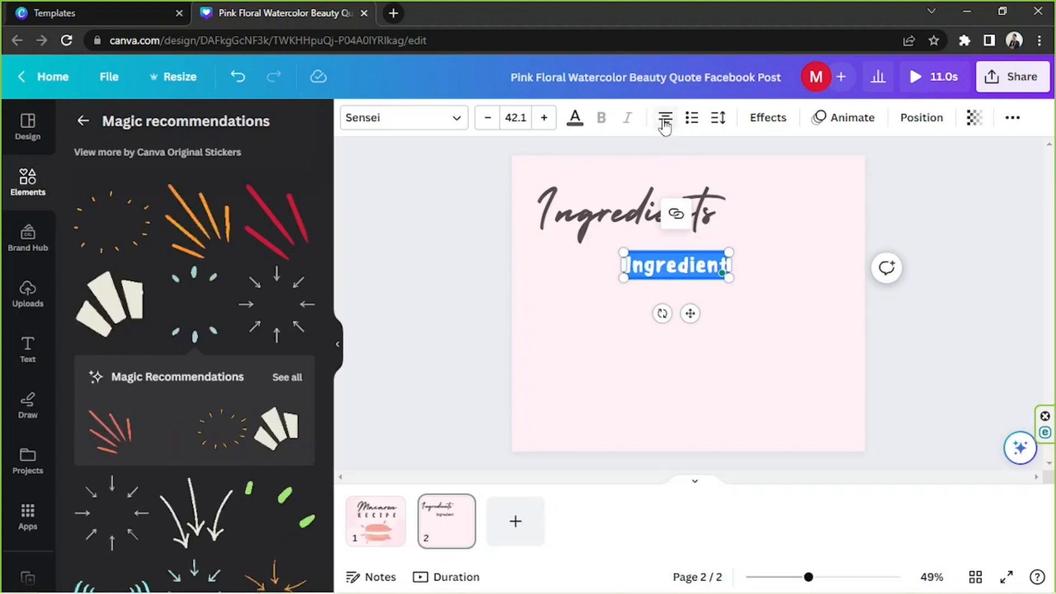
# Left-align the "Ingredient" text, shift its box left under the title and widen it toward the page's right edge
pyautogui.moveTo(690, 312); pyautogui.dragTo(638, 318)
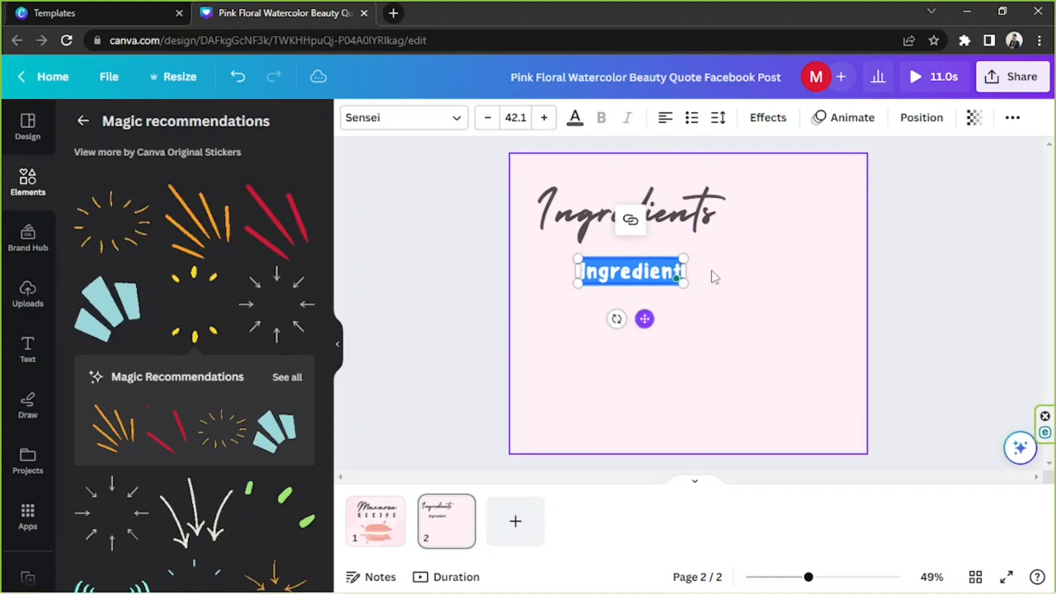
pyautogui.moveTo(794, 271); pyautogui.dragTo(835, 271)
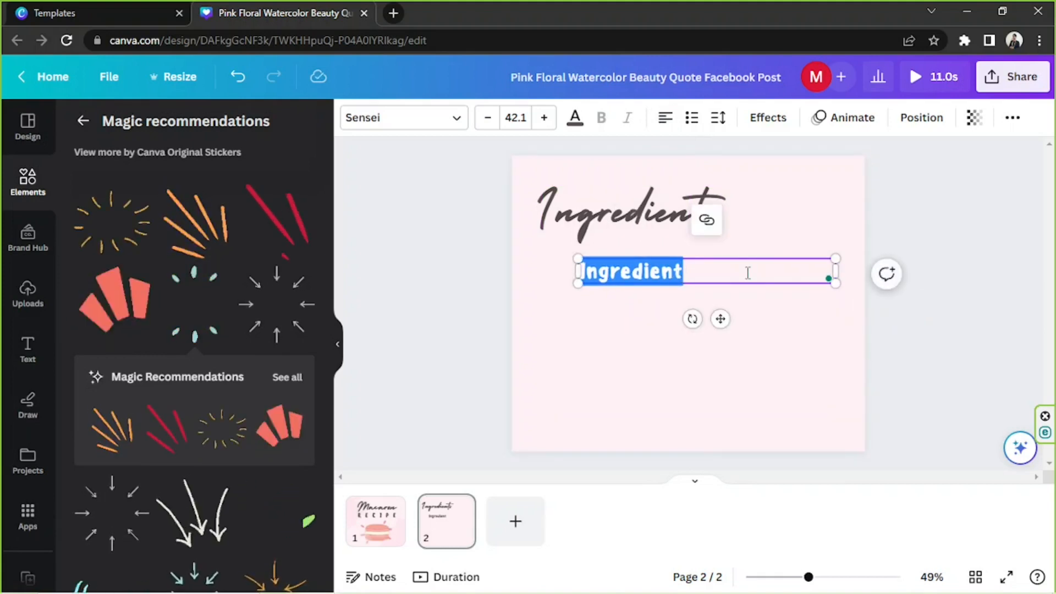
# Fill the text box with five lines, "Ingredient 1" through "Ingredient 5", and format them as a bulleted list
pyautogui.click(748, 274)
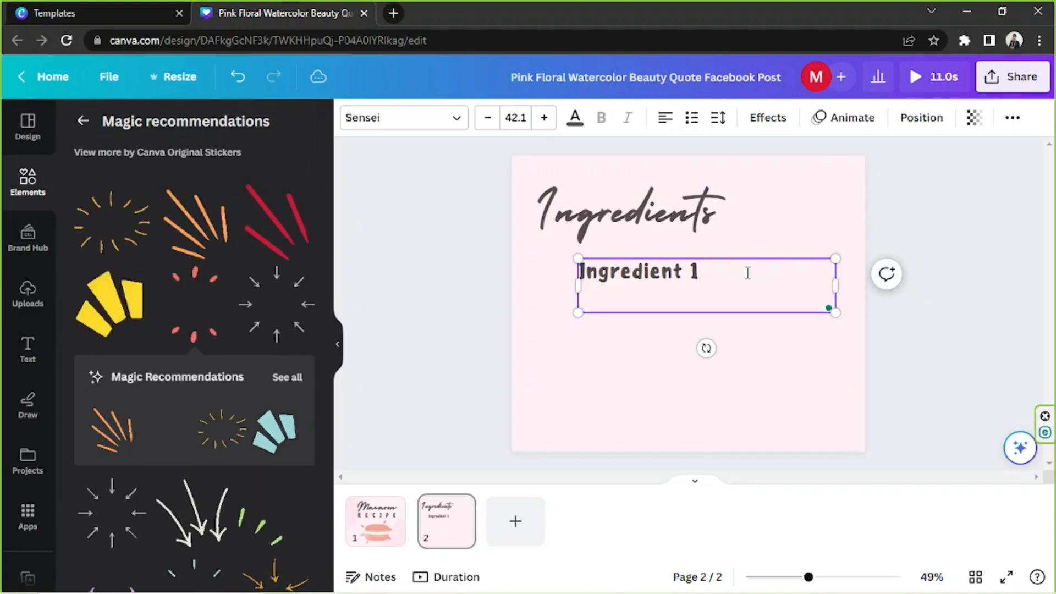
pyautogui.press('Return')
pyautogui.hotkey('ctrl', 'v')
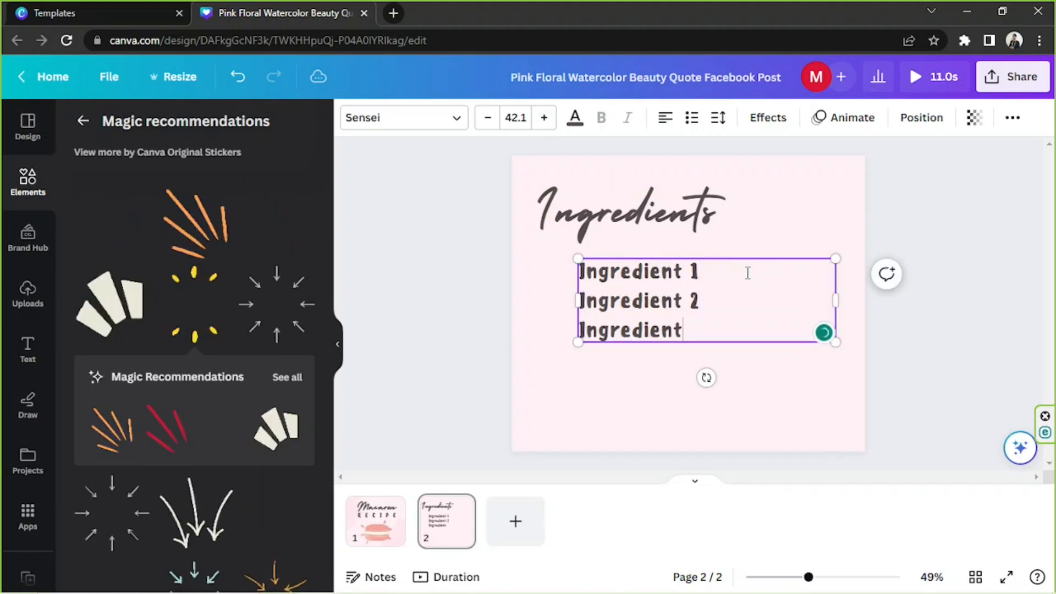
pyautogui.write('3')
pyautogui.press('Return')
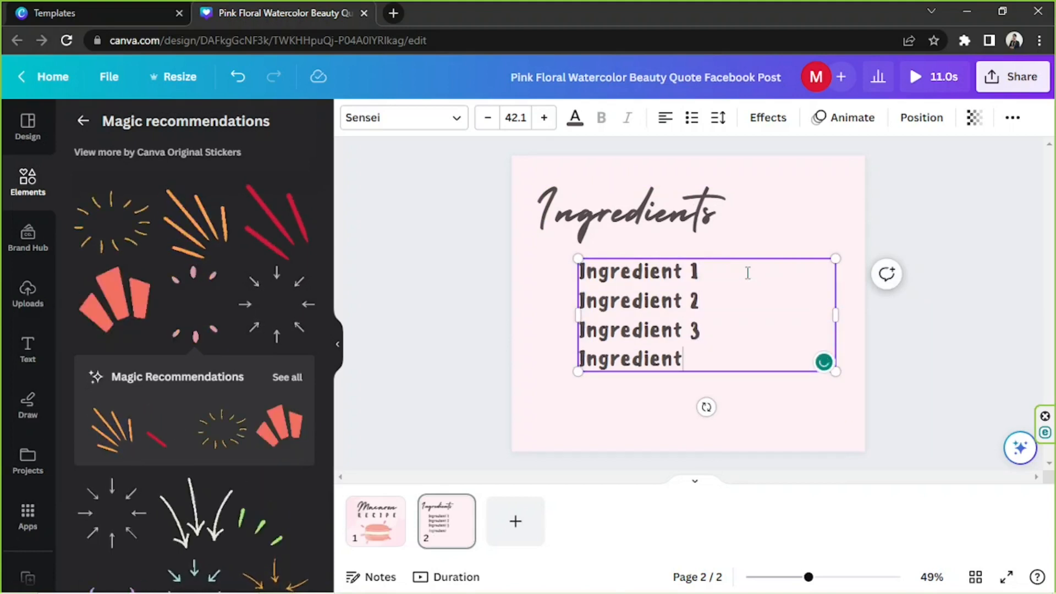
pyautogui.write('4')
pyautogui.press('Return')
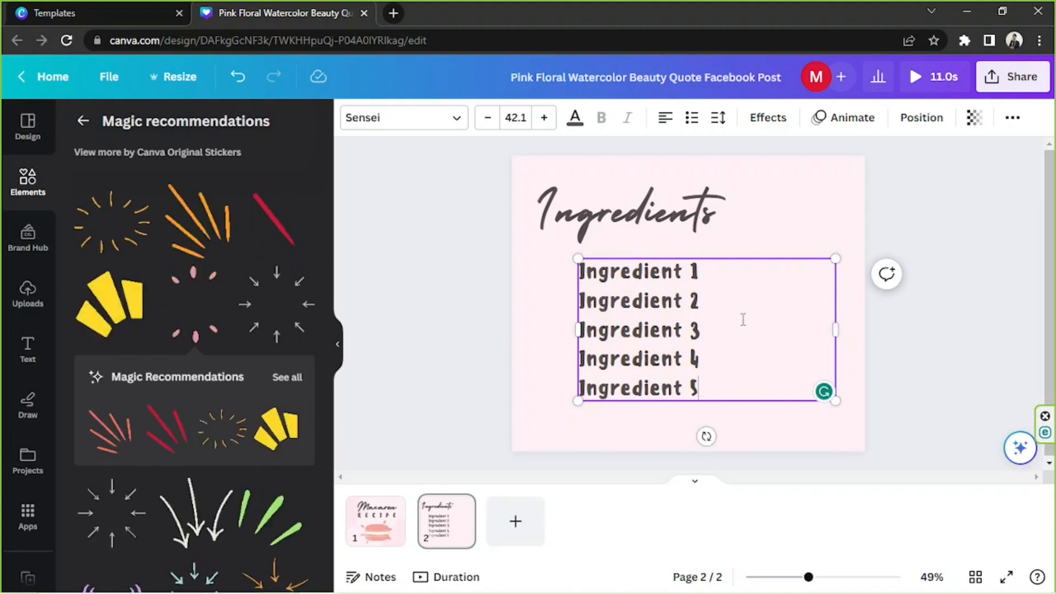
pyautogui.moveTo(715, 394); pyautogui.dragTo(582, 272)
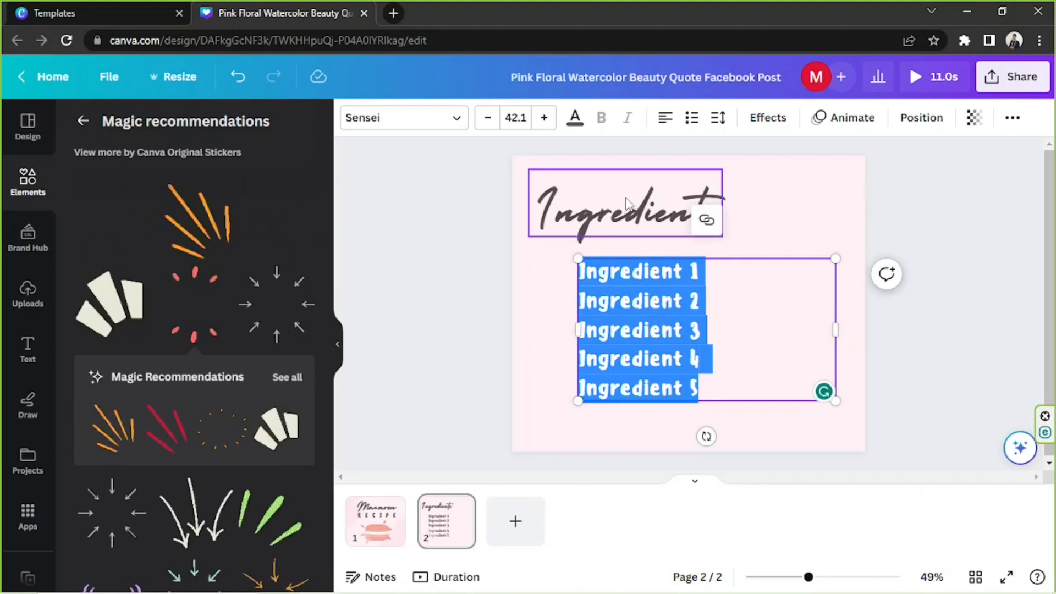
pyautogui.click(693, 125)
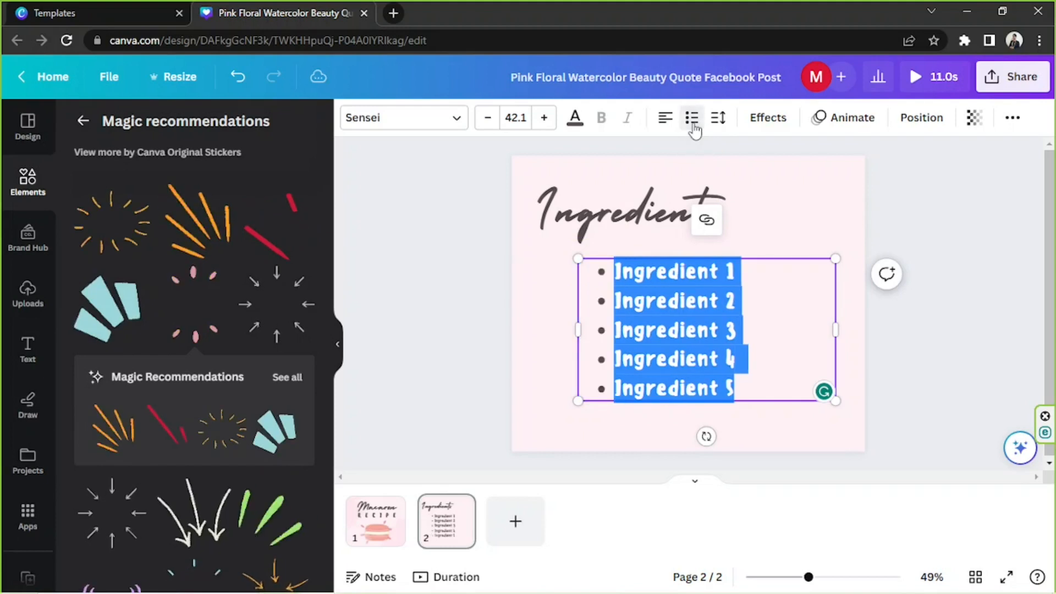
# Shift the bulleted ingredient list slightly to the right on page 2
pyautogui.click(691, 262)
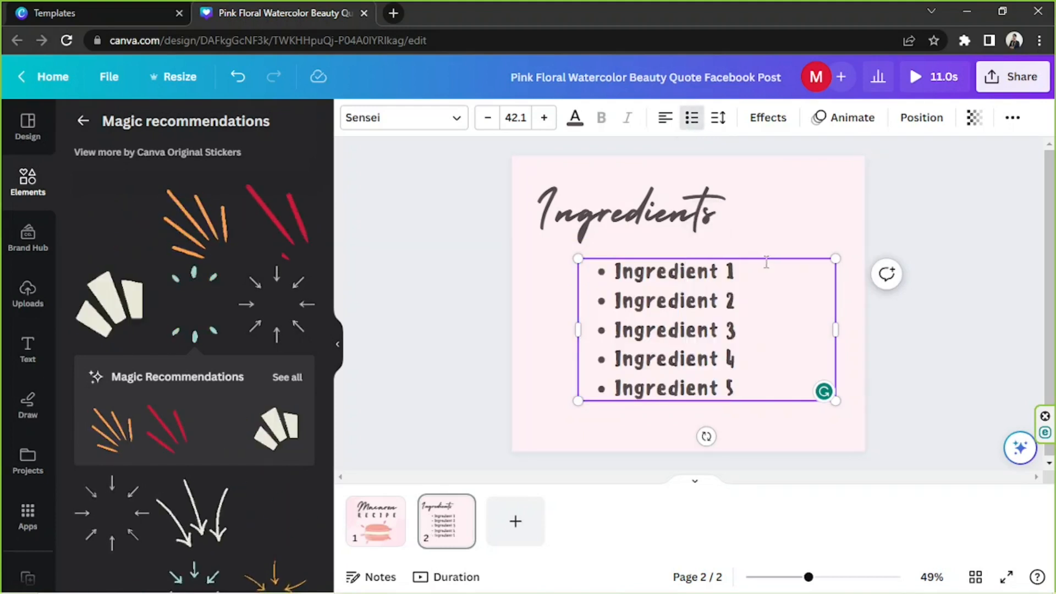
pyautogui.moveTo(763, 258); pyautogui.dragTo(775, 258)
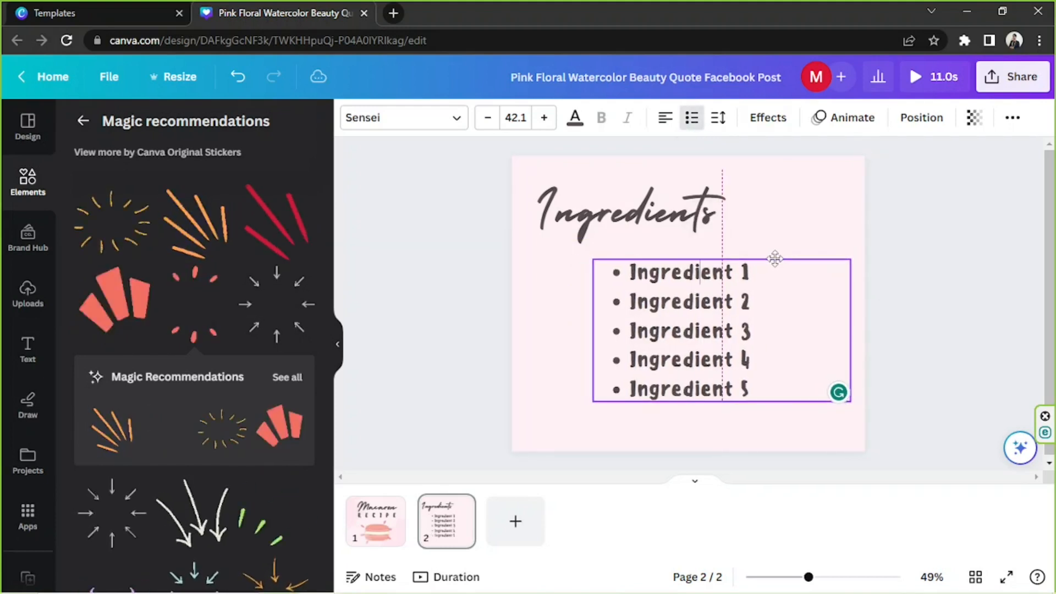
pyautogui.click(927, 187)
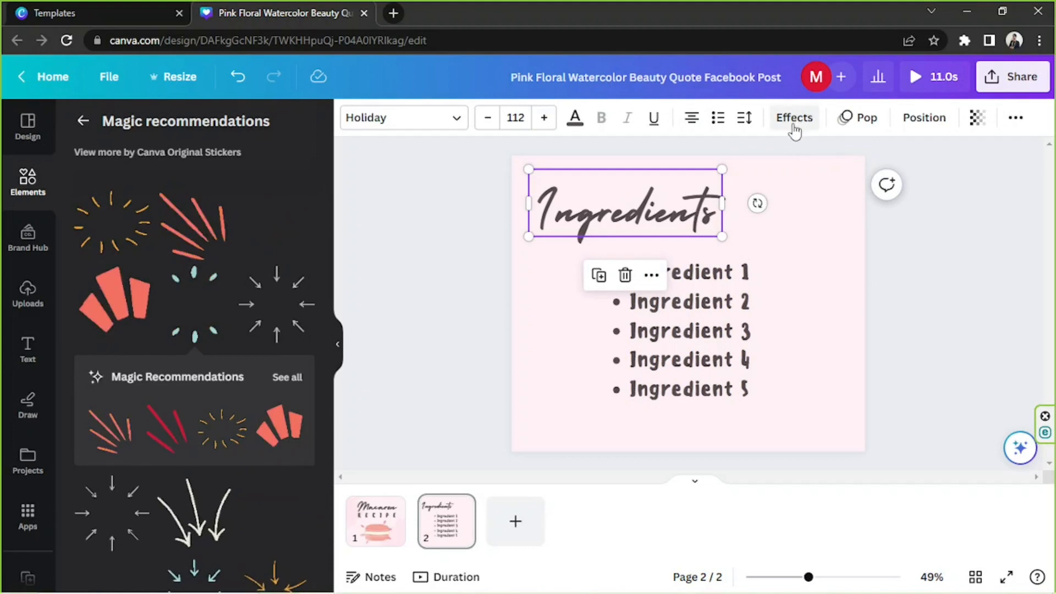
# Change the "Ingredients" title's text animation to Merge from the Writing group
pyautogui.click(864, 118)
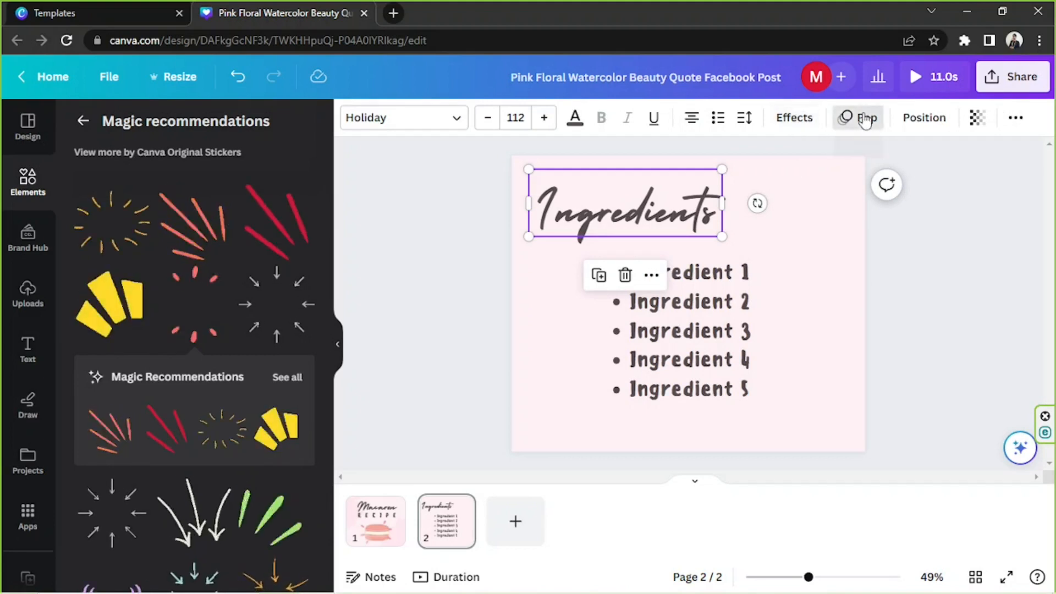
pyautogui.scroll(2, 308, 233)
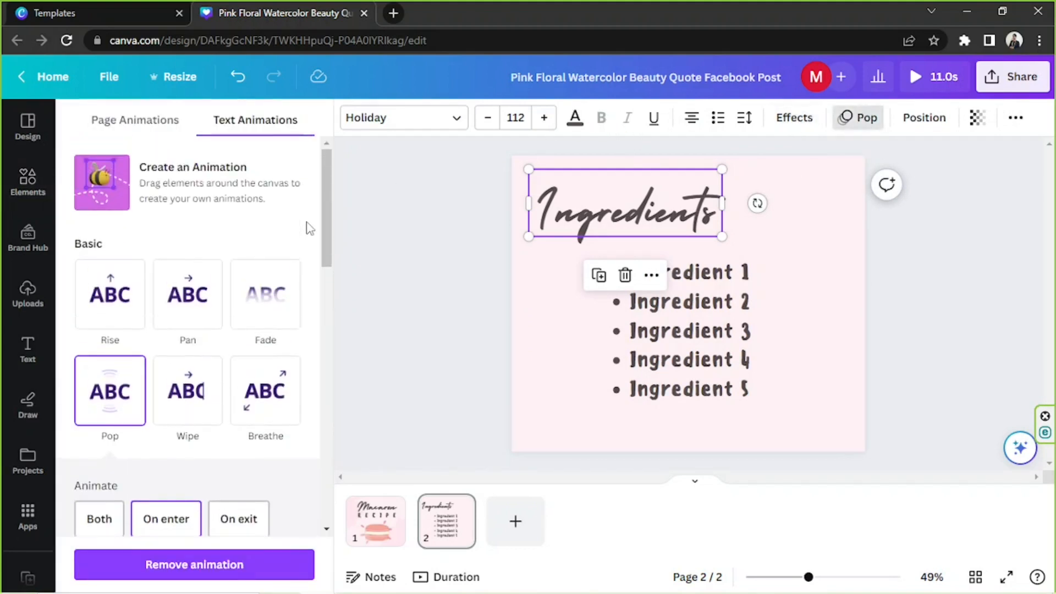
pyautogui.scroll(-10, 311, 211)
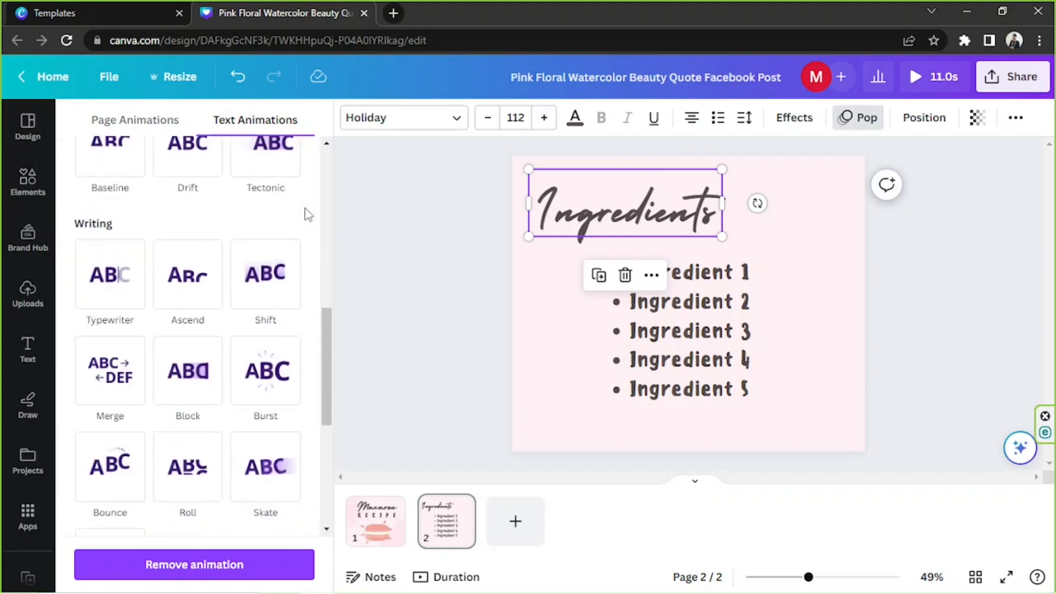
pyautogui.scroll(1, 304, 212)
pyautogui.scroll(-3, 165, 253)
pyautogui.click(116, 289)
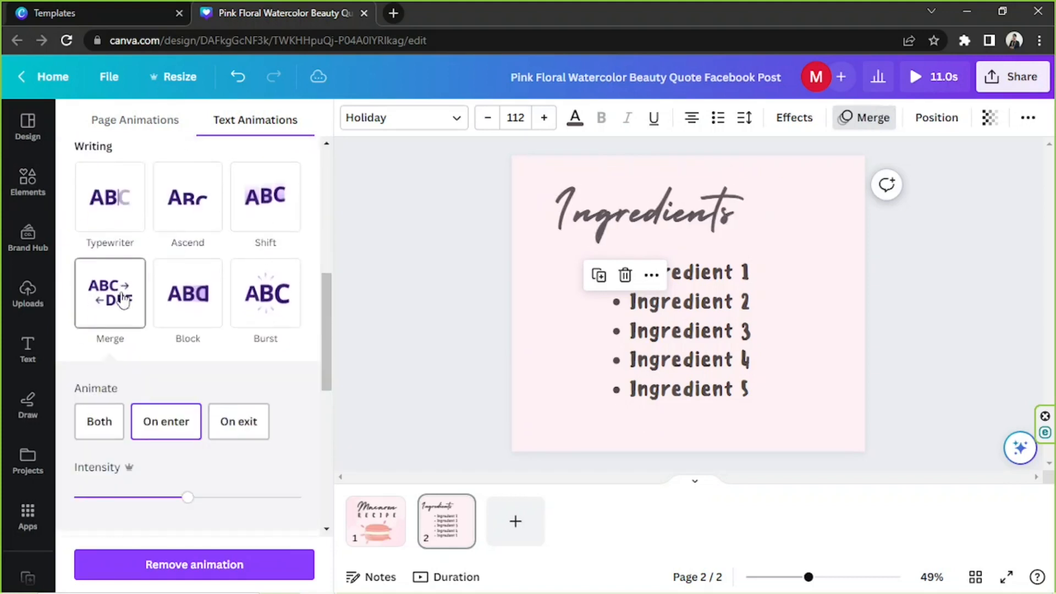
# Apply the Merge text animation to the ingredient list and shift its box right to meet the page's right edge
pyautogui.click(738, 338)
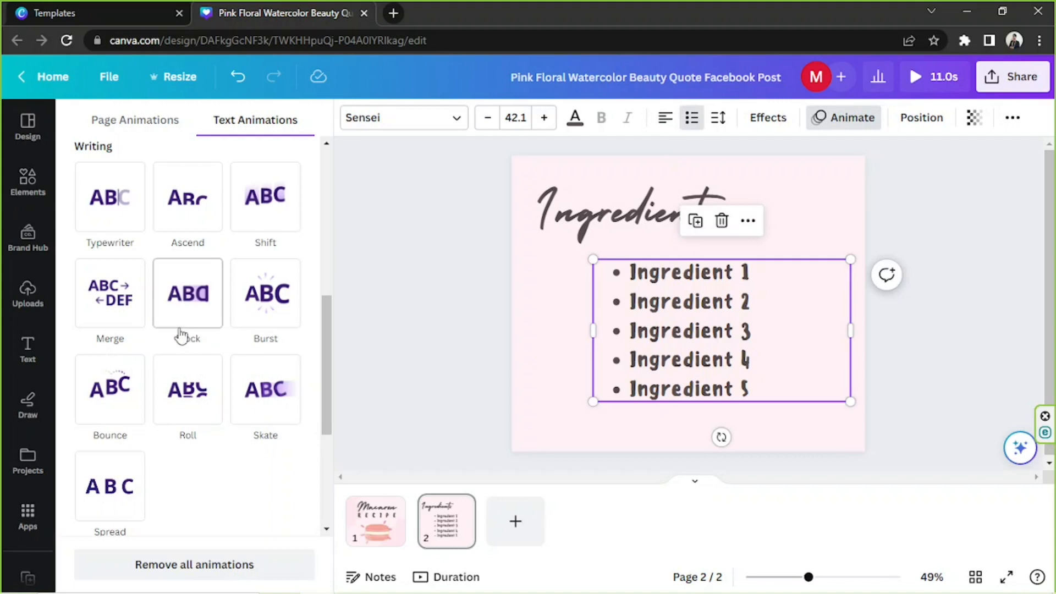
pyautogui.click(88, 301)
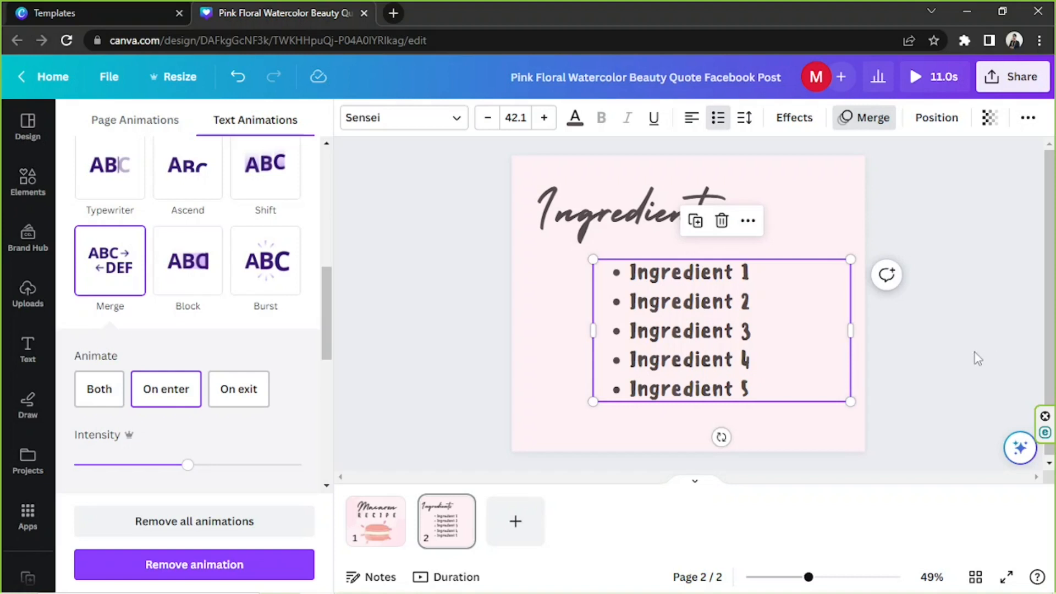
pyautogui.moveTo(767, 330); pyautogui.dragTo(782, 331)
pyautogui.click(915, 330)
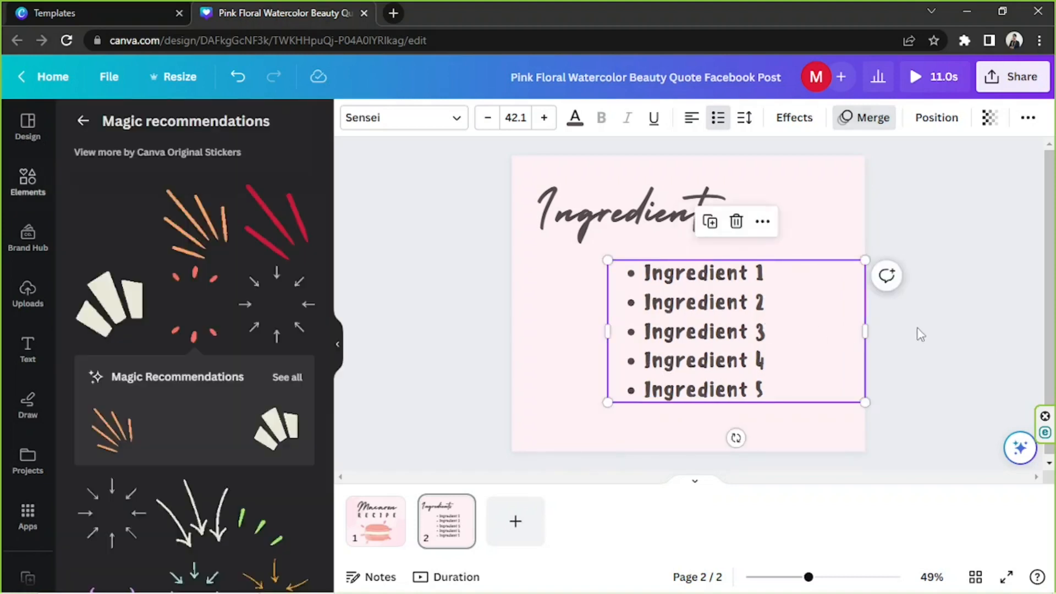
pyautogui.click(830, 203)
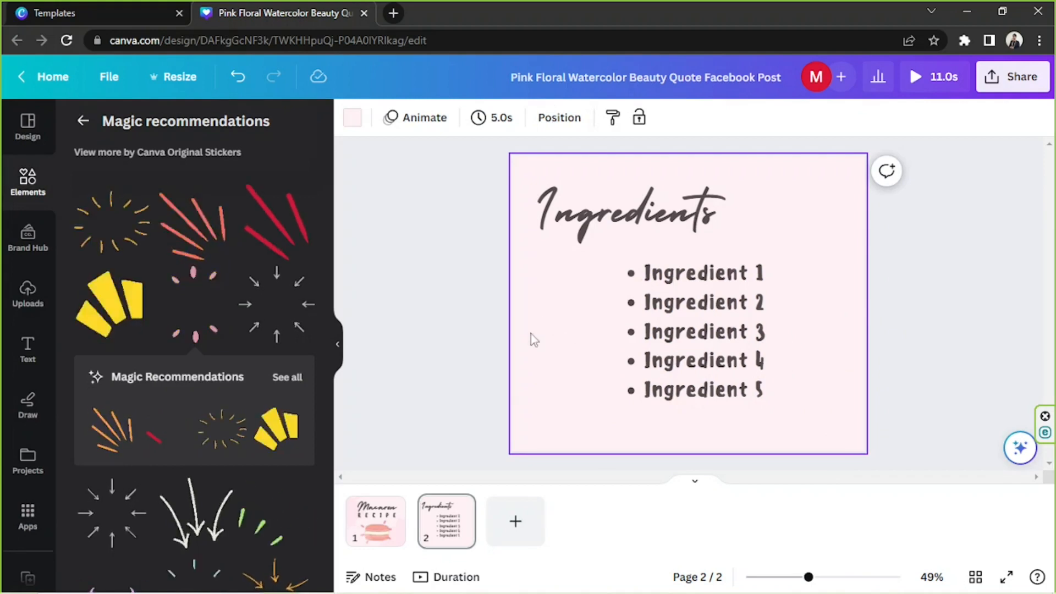
# Check page 1, return to page 2 and search the elements library for "baking"
pyautogui.click(376, 520)
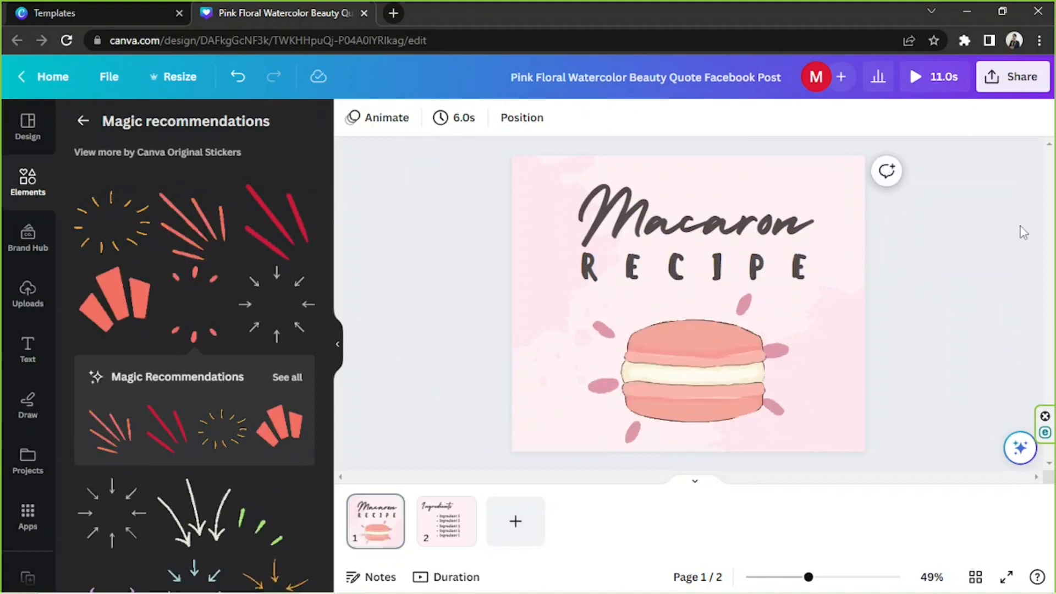
pyautogui.click(437, 514)
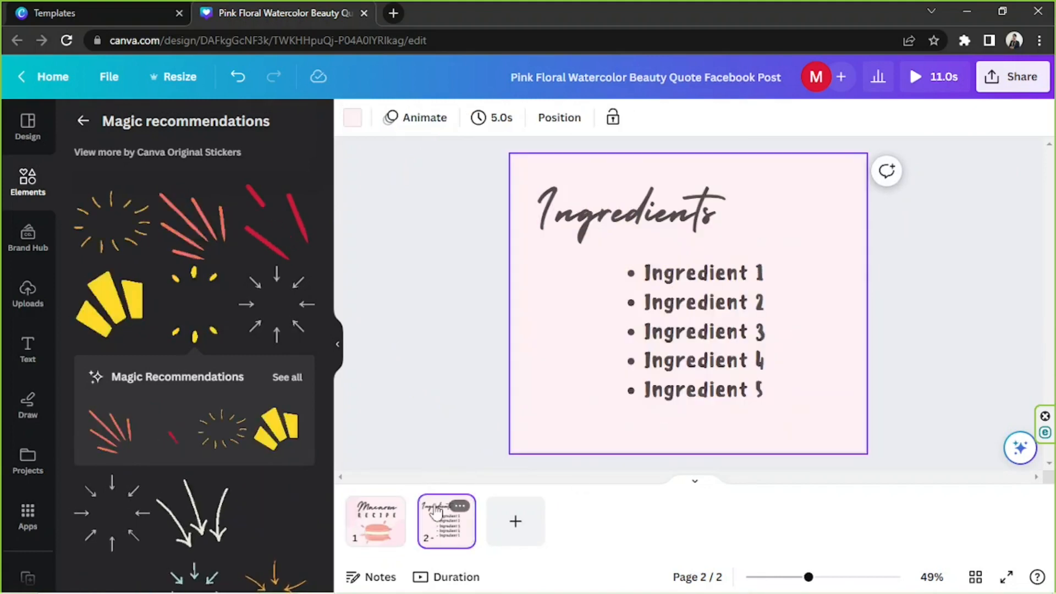
pyautogui.click(83, 121)
pyautogui.doubleClick(161, 132)
pyautogui.write('baking')
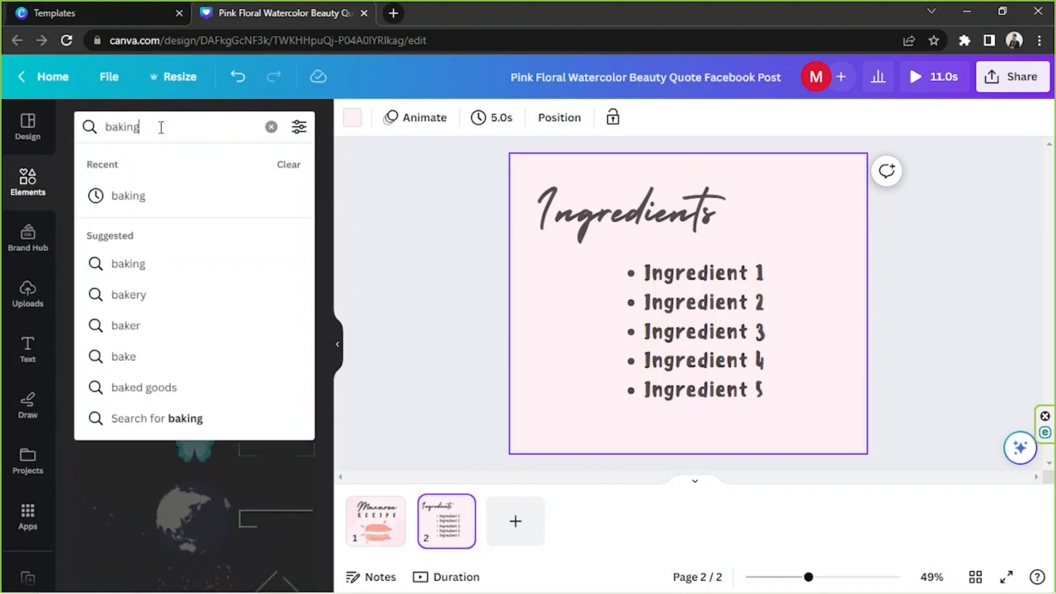
pyautogui.press('Return')
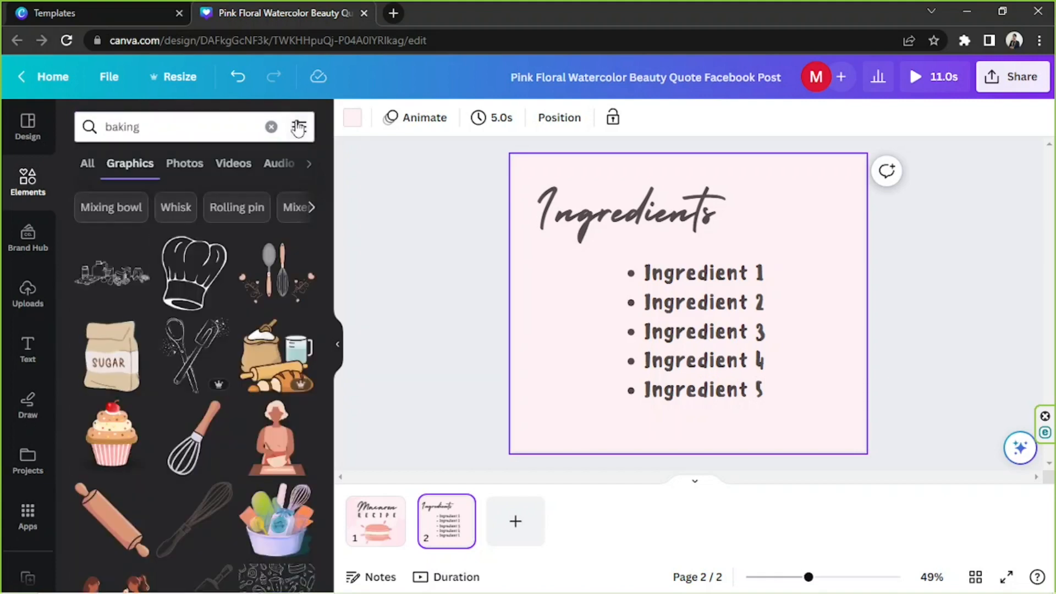
# Filter the baking graphics to animated ones, add the rolling pin and place it left of the ingredient list
pyautogui.click(298, 127)
pyautogui.scroll(-3, 212, 290)
pyautogui.click(213, 290)
pyautogui.scroll(-1, 121, 357)
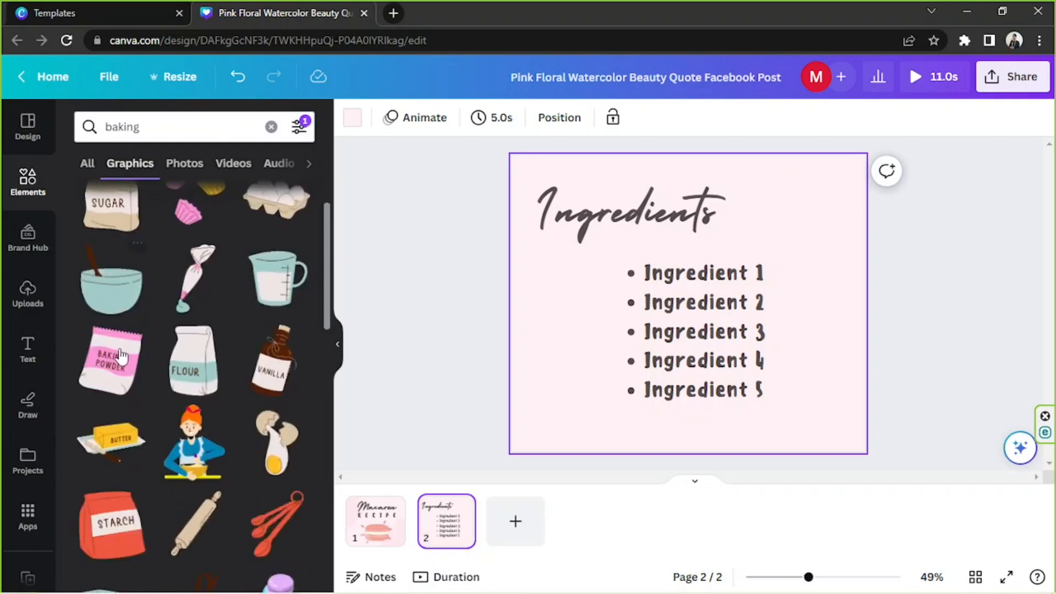
pyautogui.click(192, 446)
pyautogui.moveTo(673, 244); pyautogui.dragTo(573, 309)
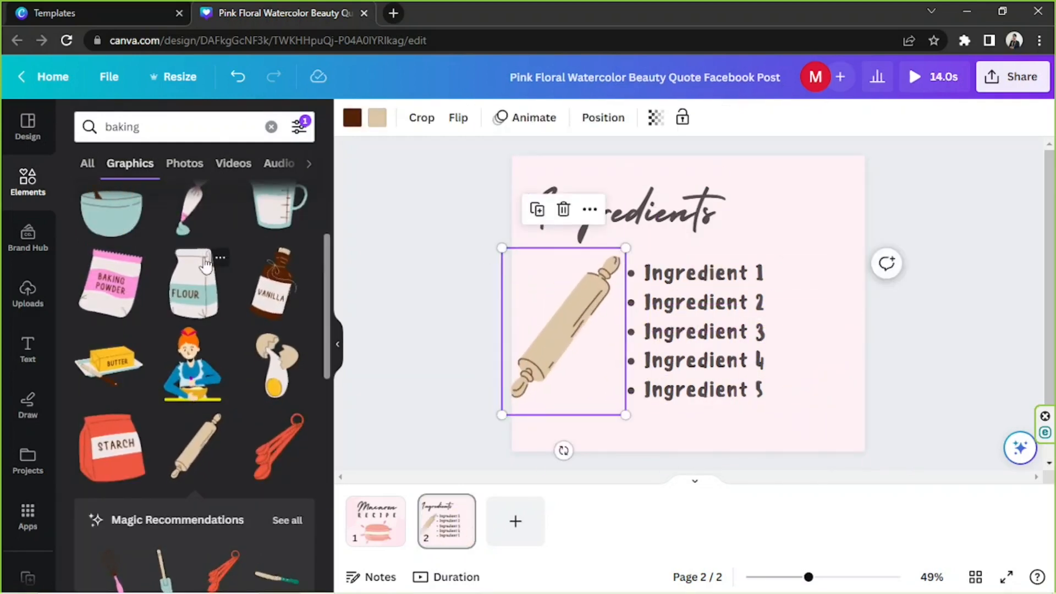
# Add the mixing bowl graphic, flip it horizontally and move it to the page's lower-right corner
pyautogui.scroll(-10, 205, 264)
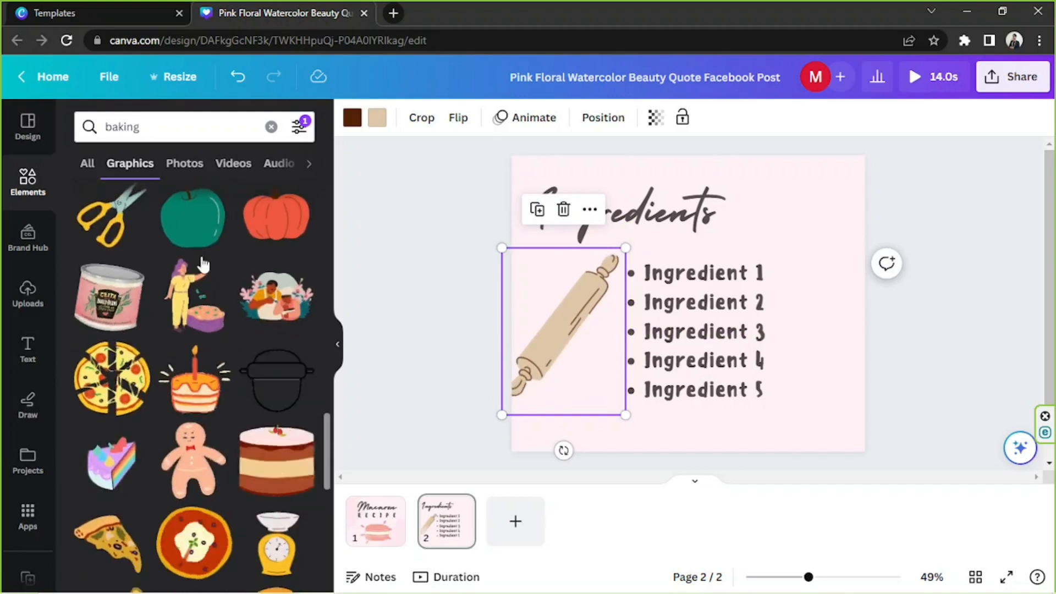
pyautogui.scroll(15, 202, 263)
pyautogui.click(111, 357)
pyautogui.moveTo(570, 186); pyautogui.dragTo(676, 292)
pyautogui.click(483, 118)
pyautogui.click(512, 153)
pyautogui.moveTo(776, 421); pyautogui.dragTo(816, 405)
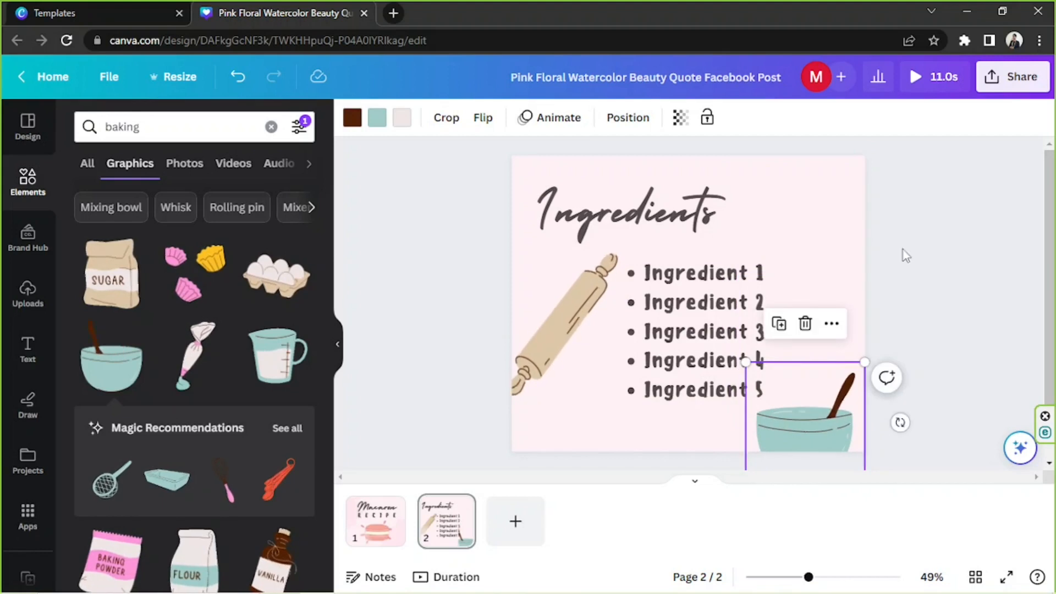
# Scale the mixing bowl down slightly and move it up so it fits inside the page's lower-right corner
pyautogui.scroll(-10, 242, 323)
pyautogui.moveTo(673, 355); pyautogui.dragTo(672, 355)
pyautogui.click(792, 432)
pyautogui.moveTo(745, 371); pyautogui.dragTo(758, 384)
pyautogui.moveTo(811, 417); pyautogui.dragTo(815, 378)
# Add the palette knife graphic, scale it down and place it in the page's upper-right corner
pyautogui.scroll(-3, 218, 286)
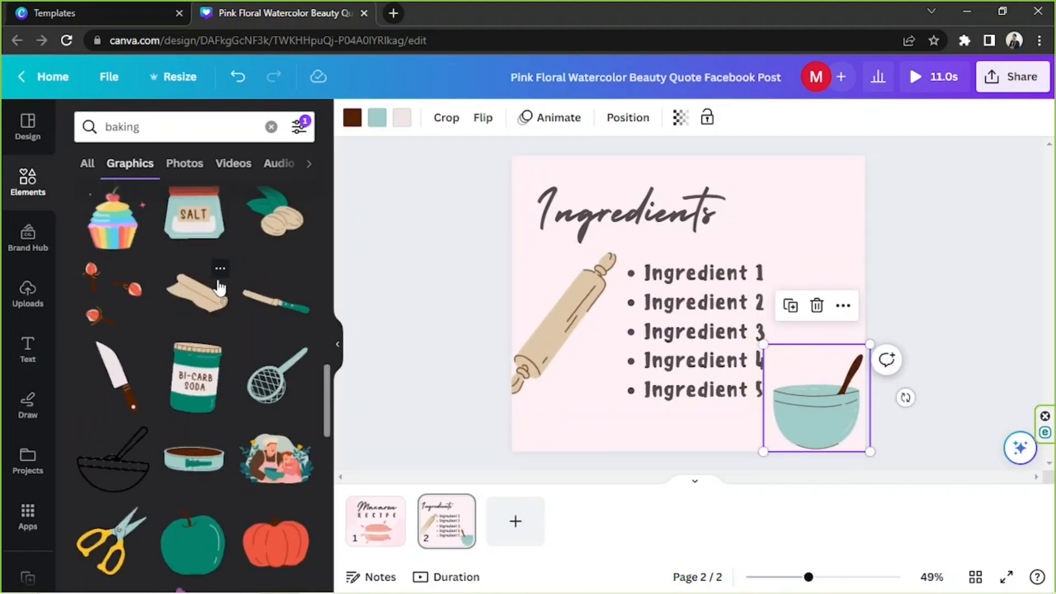
pyautogui.click(276, 301)
pyautogui.moveTo(687, 305); pyautogui.dragTo(796, 265)
pyautogui.moveTo(943, 371); pyautogui.dragTo(844, 298)
pyautogui.moveTo(769, 236); pyautogui.dragTo(825, 219)
# Recolor the palette knife's green handle to #a1ccca and its beige blade to light gray
pyautogui.click(352, 118)
pyautogui.click(256, 213)
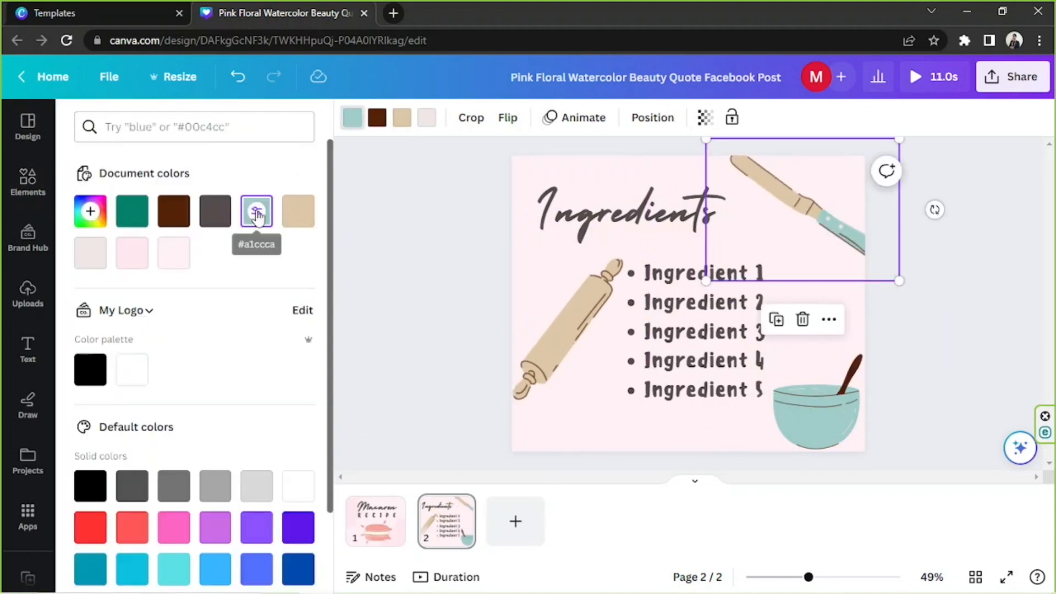
pyautogui.click(402, 117)
pyautogui.click(257, 486)
# Shrink the palette knife further, rotate it slightly clockwise and tuck it against the upper-right corner of the page
pyautogui.moveTo(706, 138); pyautogui.dragTo(737, 161)
pyautogui.moveTo(934, 221); pyautogui.dragTo(933, 242)
pyautogui.moveTo(804, 220)
pyautogui.mouseDown()
pyautogui.moveTo(813, 231)
pyautogui.moveTo(822, 210)
pyautogui.mouseUp()
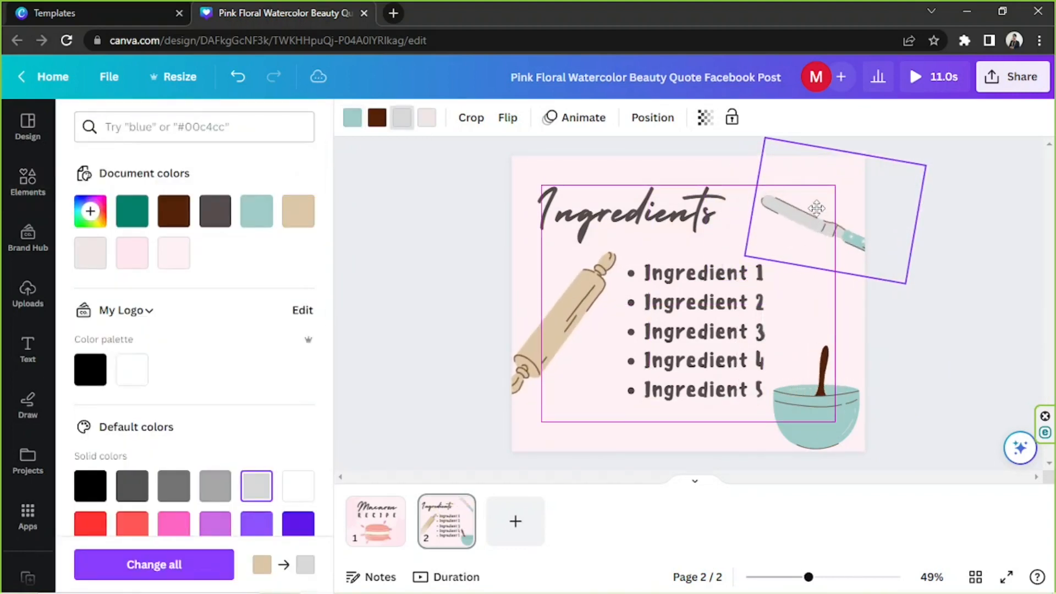
pyautogui.click(922, 340)
pyautogui.click(939, 315)
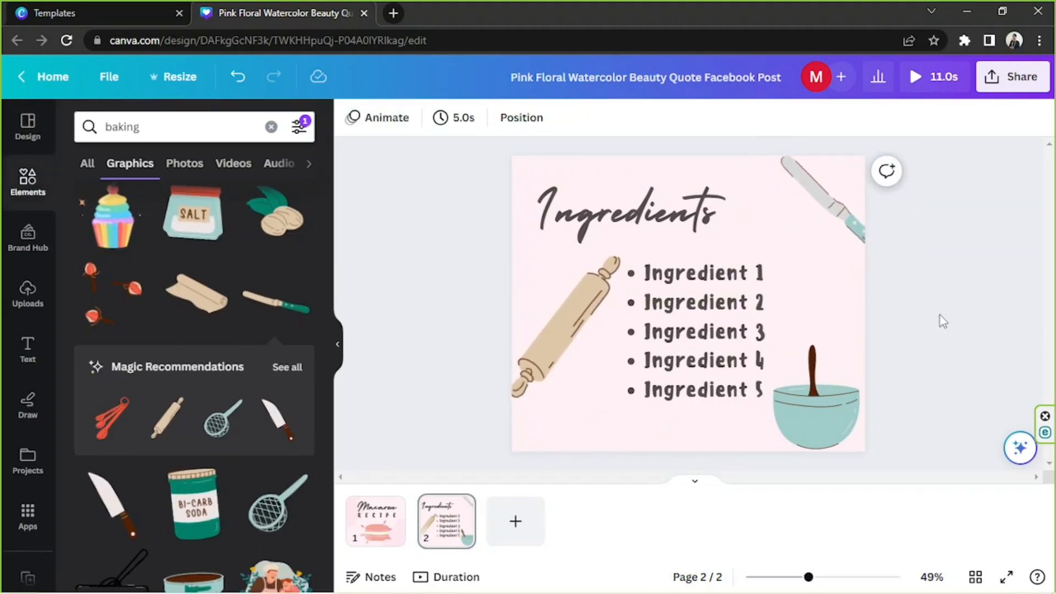
# Apply the Pan element animation to the rolling pin
pyautogui.click(569, 318)
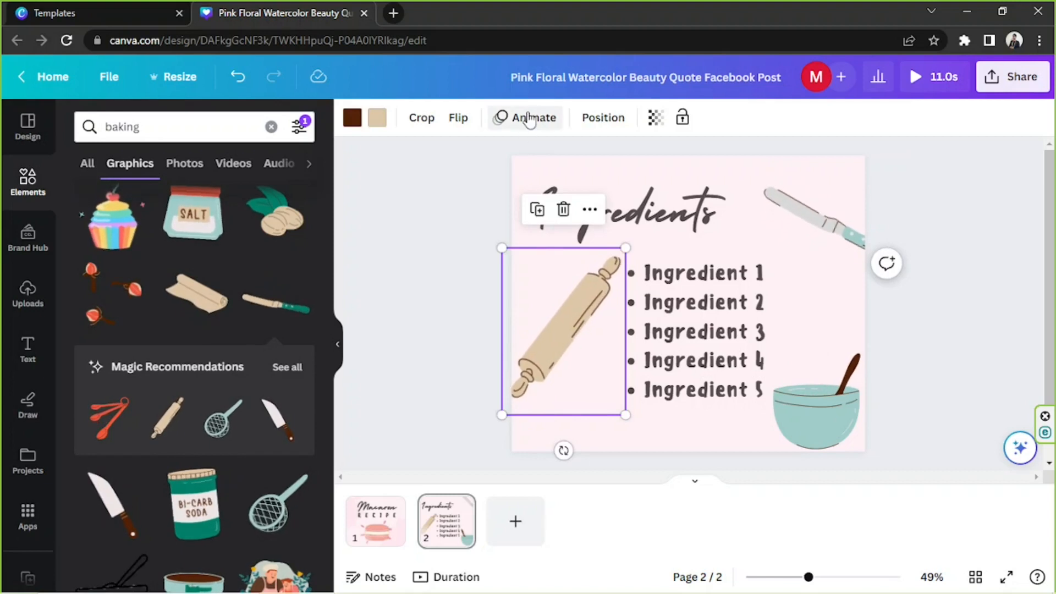
pyautogui.click(535, 126)
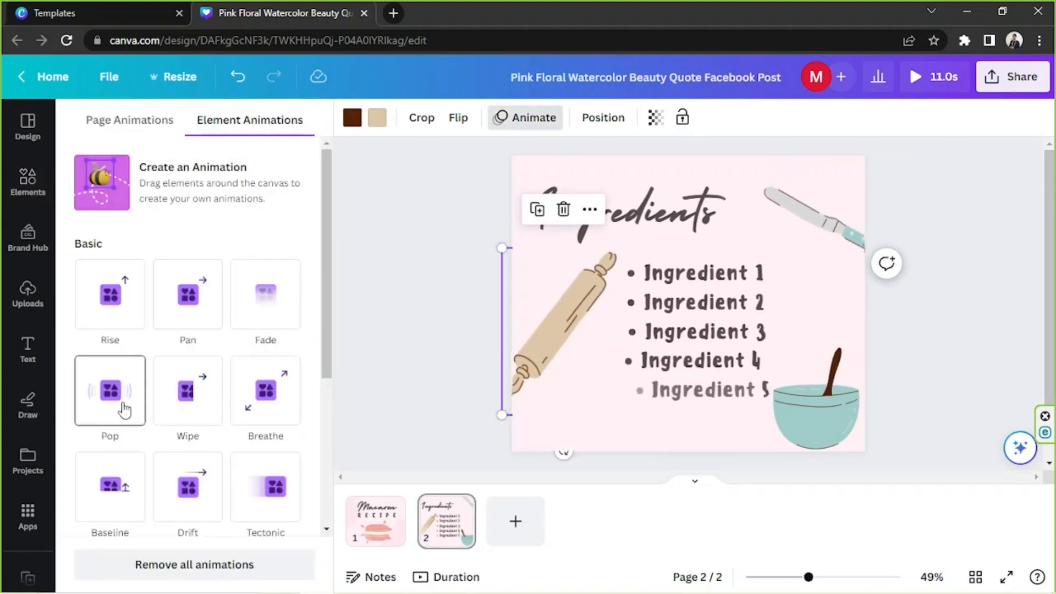
pyautogui.click(182, 318)
# Apply the Pan element animation to the mixing bowl with its direction set to left
pyautogui.click(804, 418)
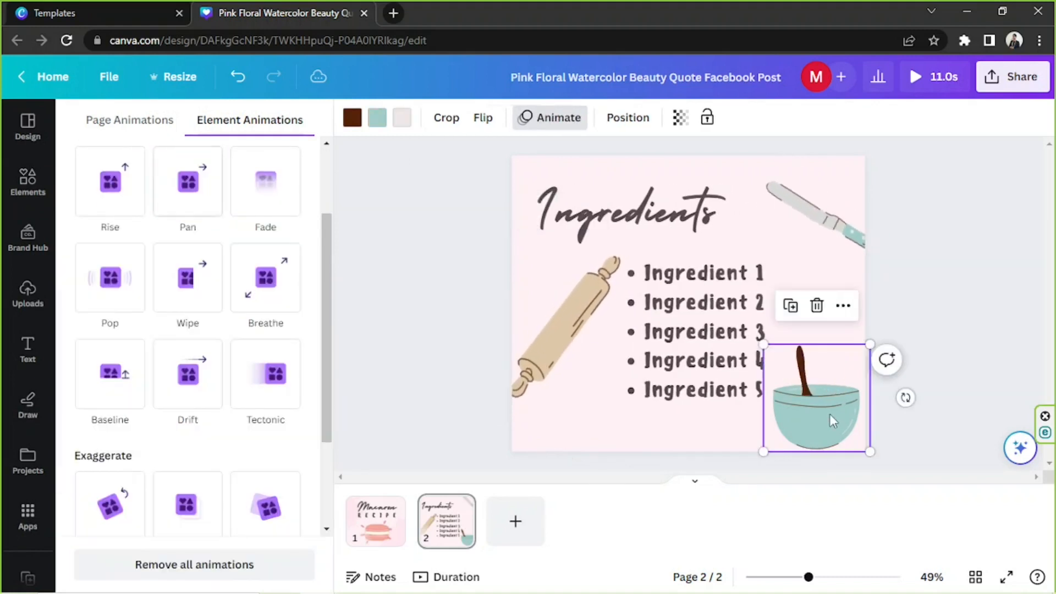
pyautogui.click(186, 207)
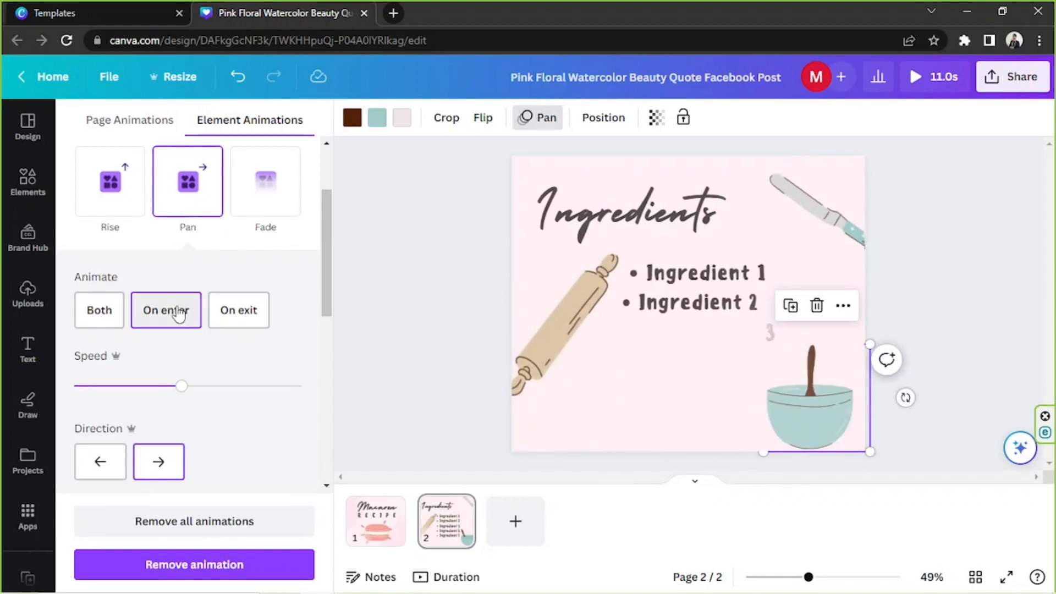
pyautogui.click(105, 463)
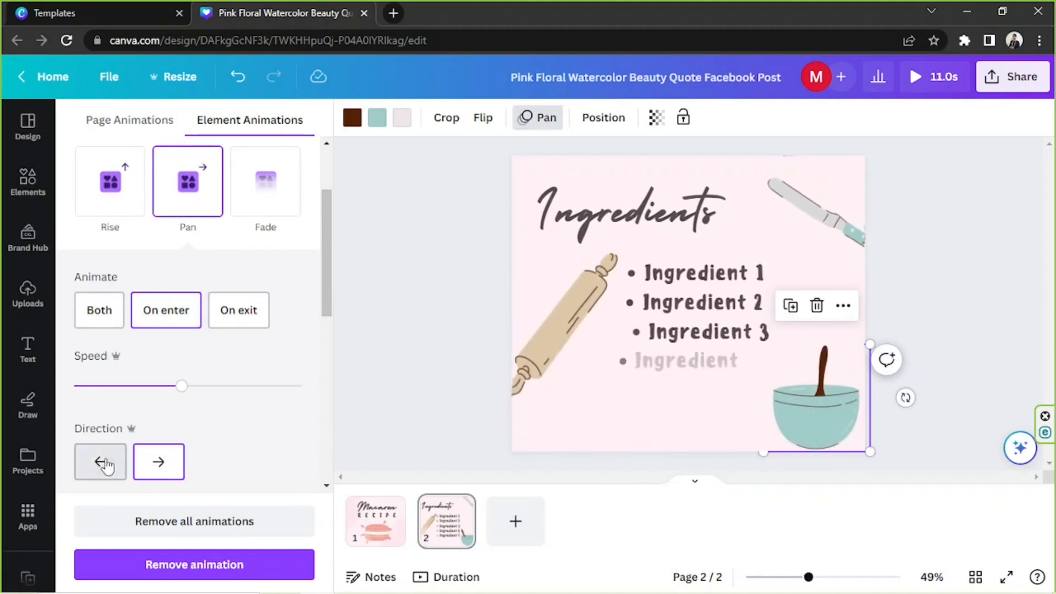
# Apply the Pan element animation to the palette knife and deselect it
pyautogui.click(797, 222)
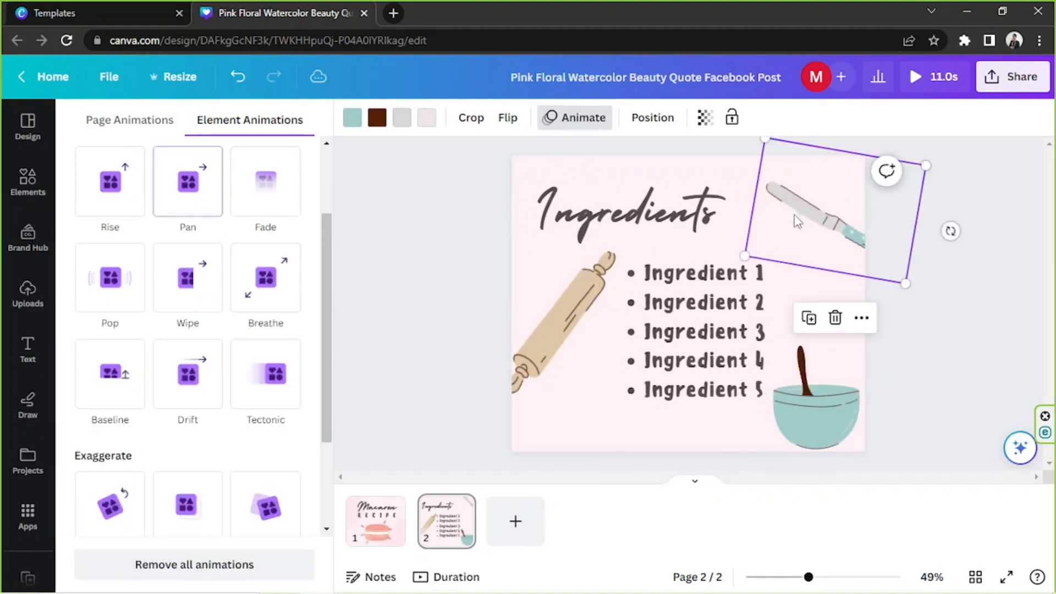
pyautogui.click(195, 211)
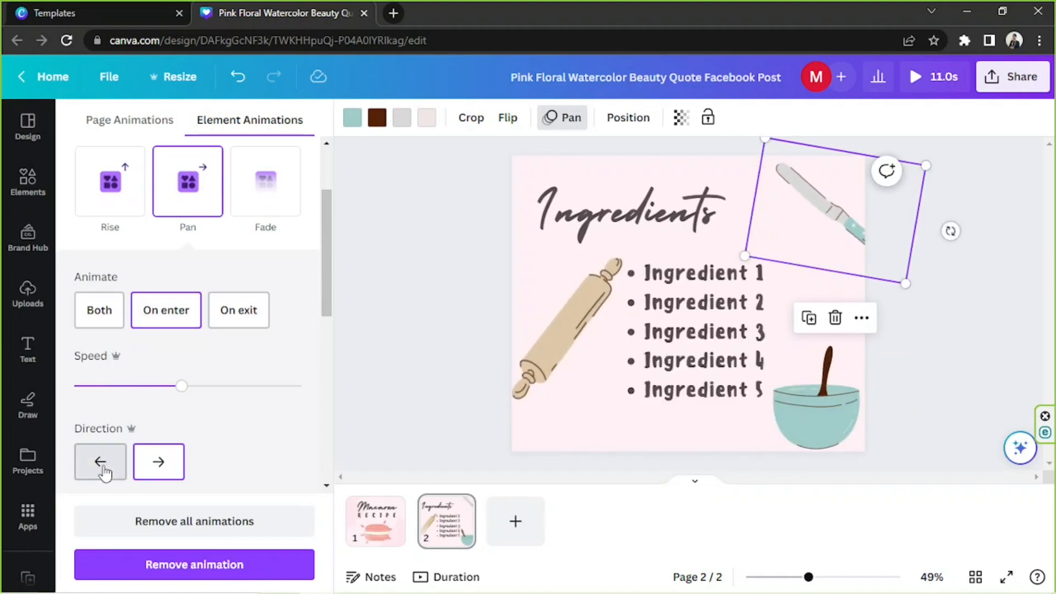
pyautogui.click(403, 256)
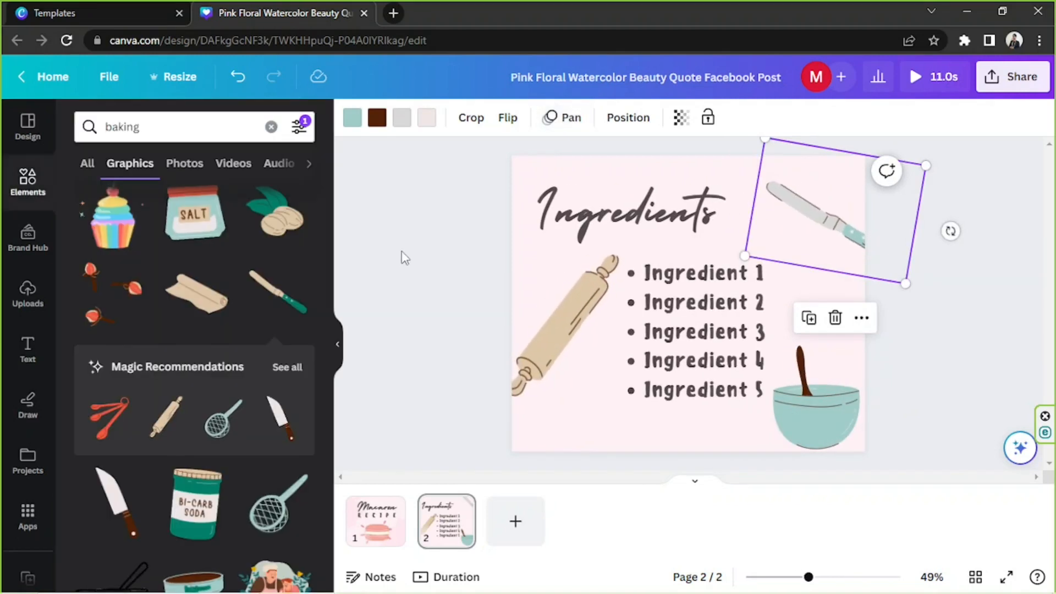
pyautogui.click(401, 254)
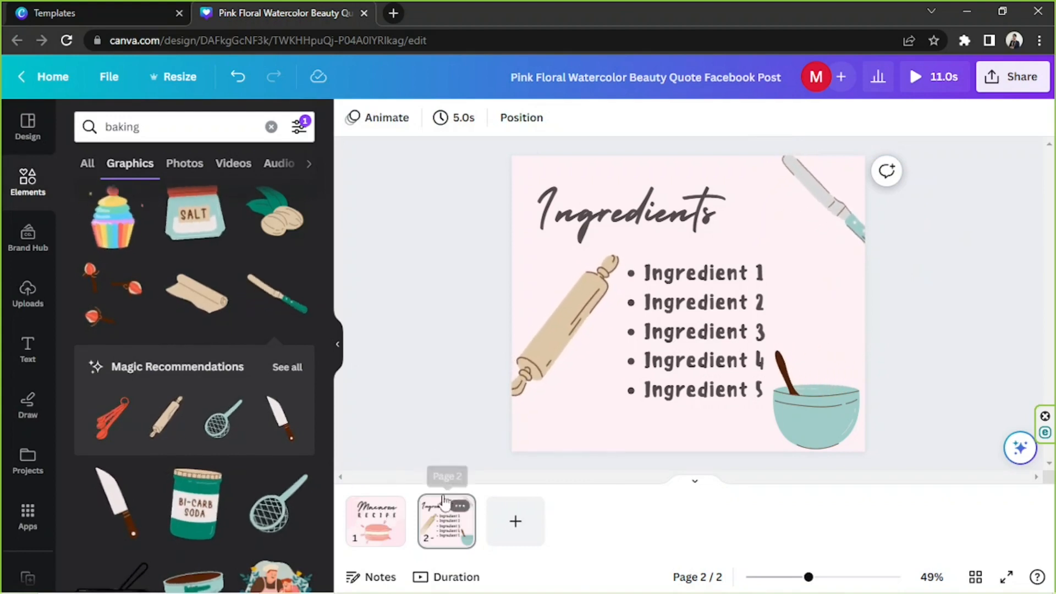
# Add a Flow transition between page 1 and page 2
pyautogui.moveTo(417, 516)
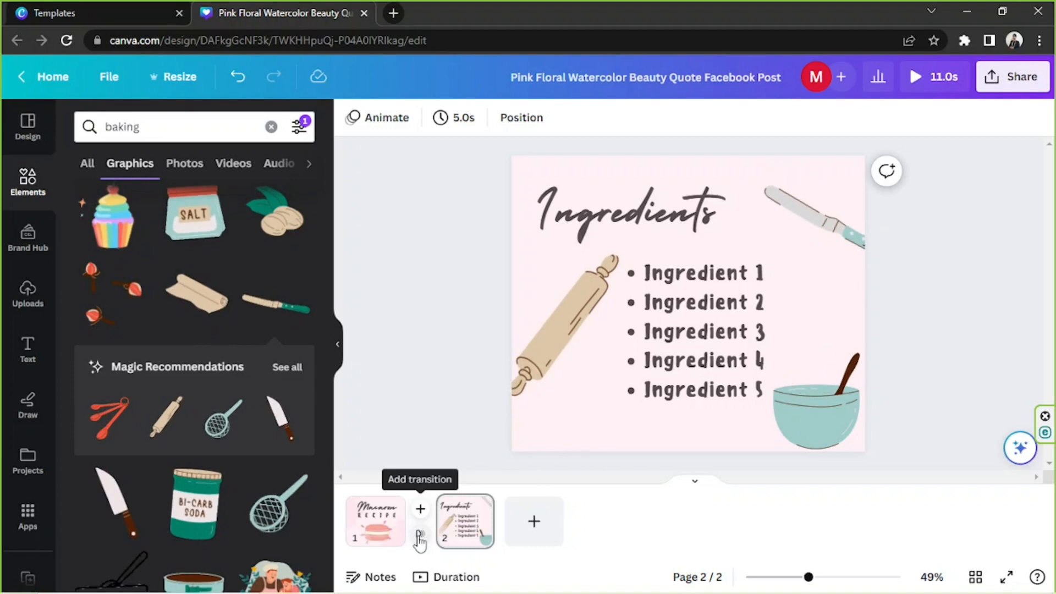
pyautogui.click(420, 537)
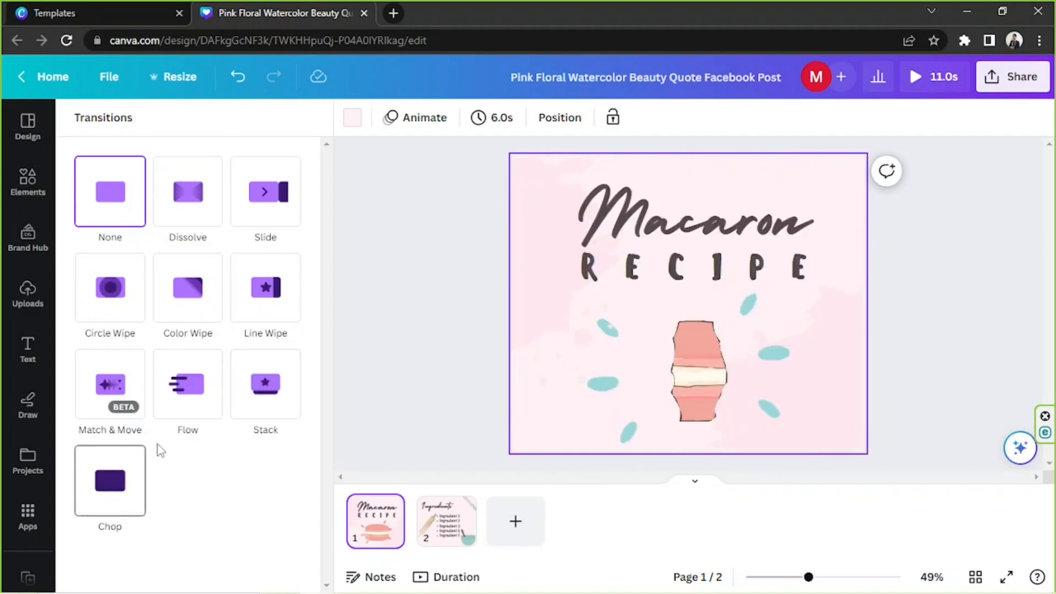
pyautogui.click(187, 407)
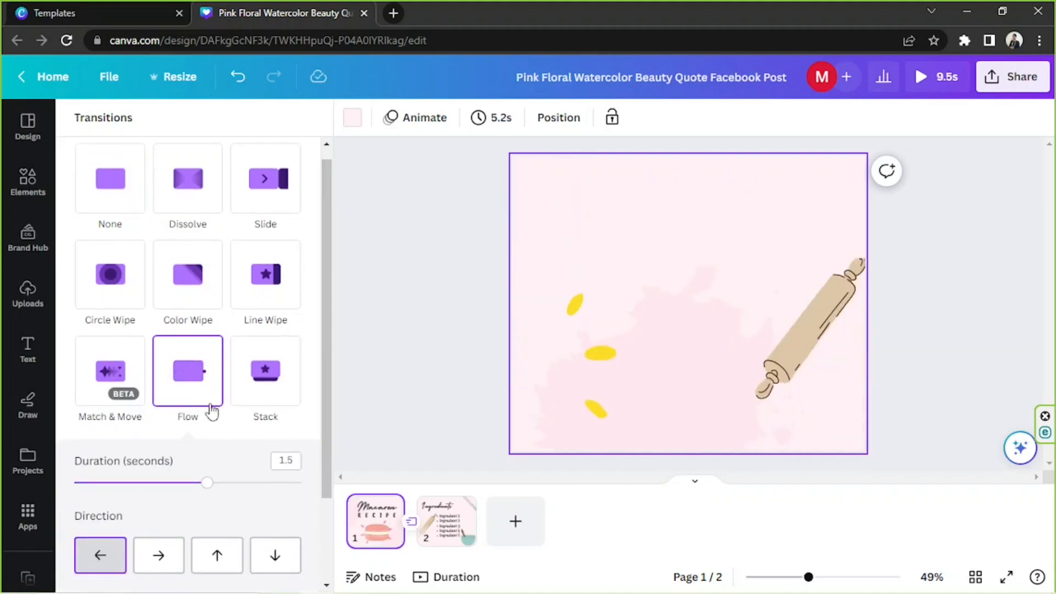
pyautogui.click(396, 386)
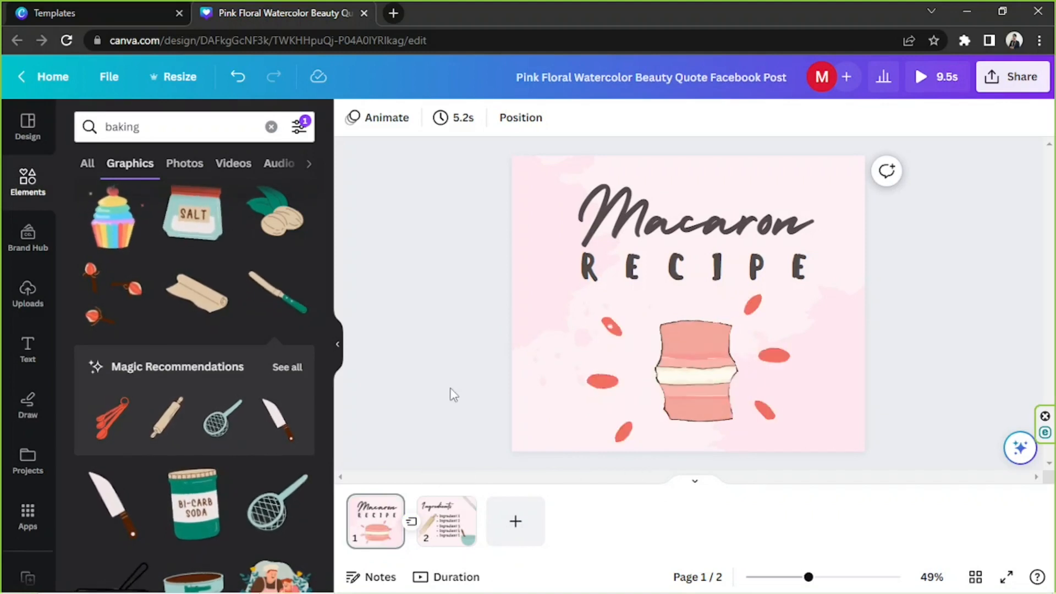
pyautogui.moveTo(449, 183); pyautogui.dragTo(951, 439)
pyautogui.click(969, 313)
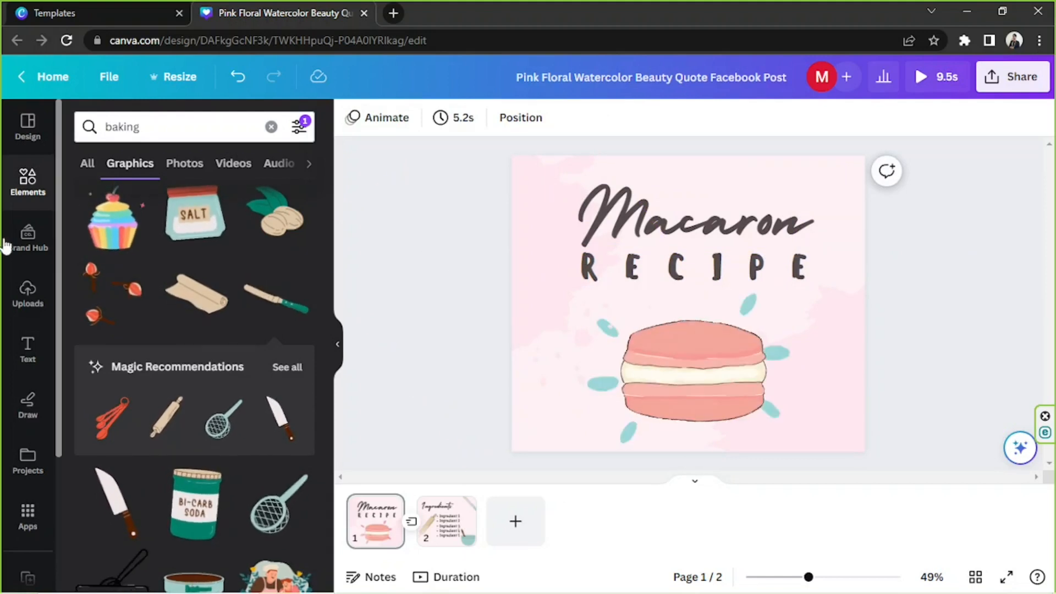
# Show the list of uploaded audio files
pyautogui.click(26, 305)
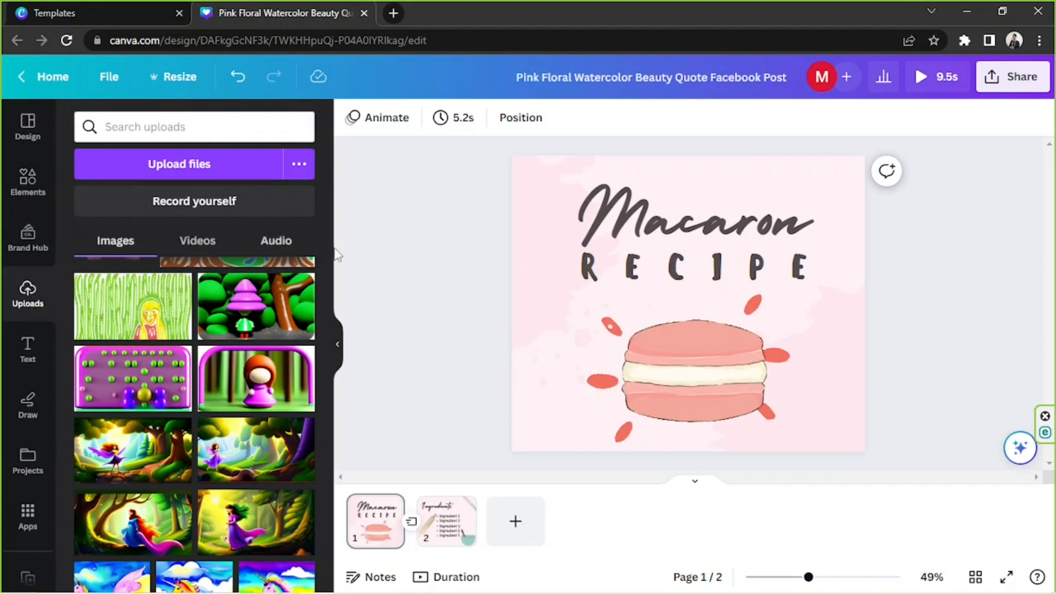
pyautogui.click(283, 242)
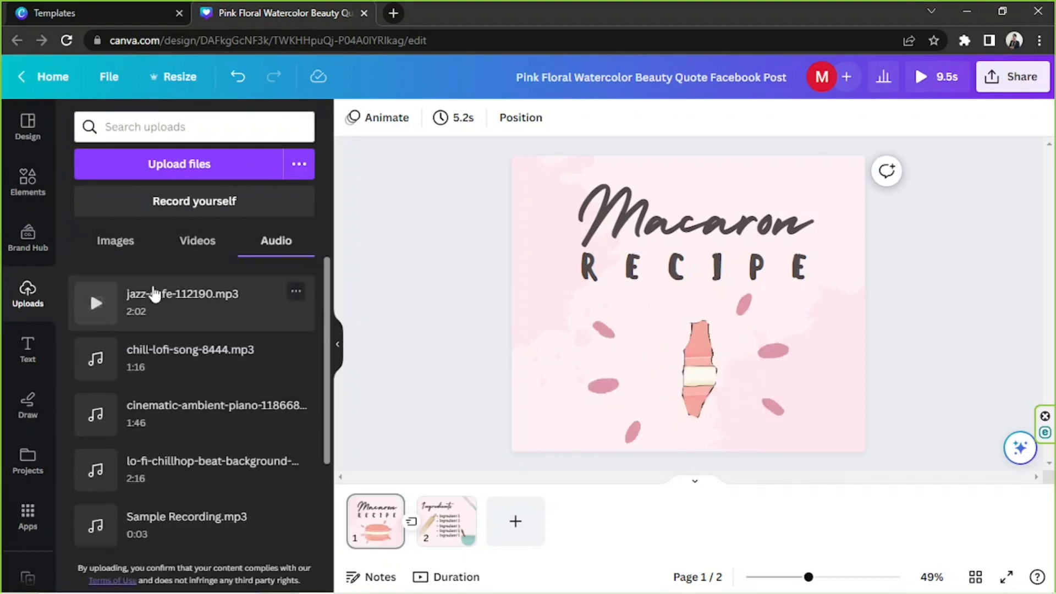
pyautogui.click(178, 166)
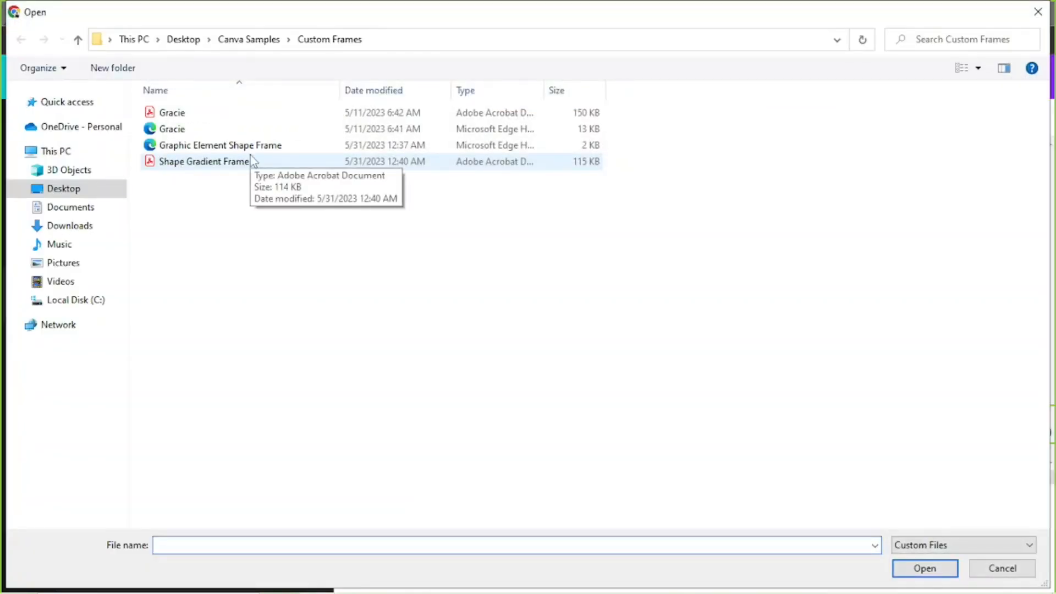
pyautogui.click(369, 161)
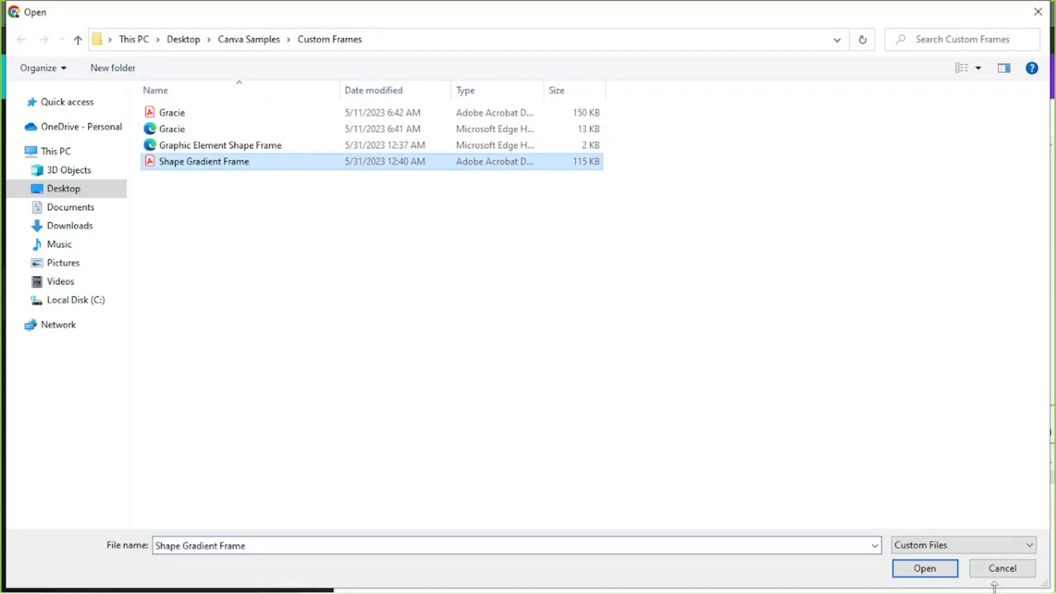
pyautogui.click(924, 568)
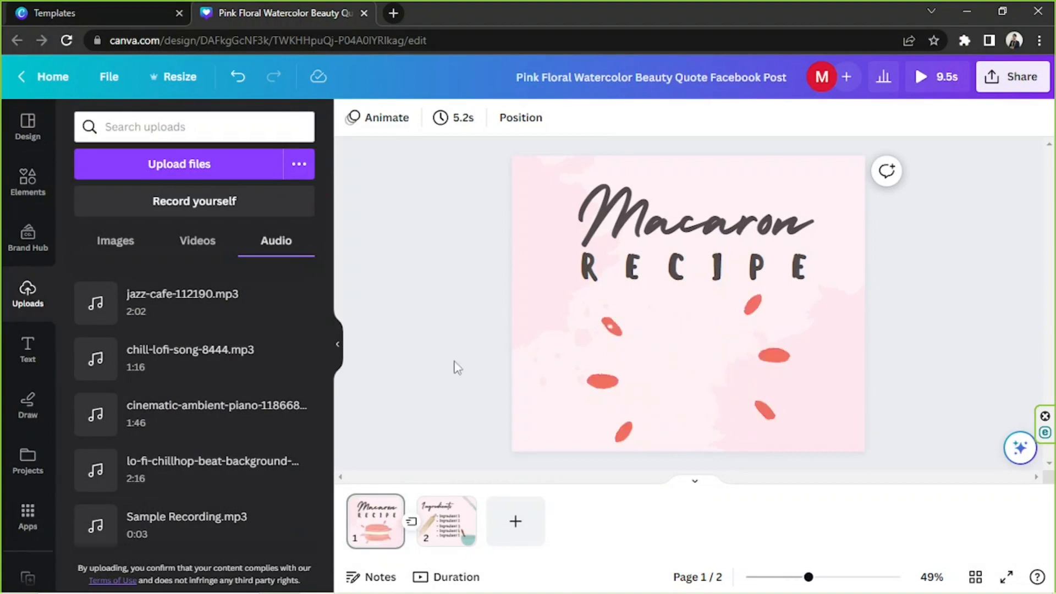
# Add the uploaded jazz-cafe-112190.mp3 track to the design as background audio and close its trimming mode
pyautogui.moveTo(104, 305); pyautogui.dragTo(638, 291)
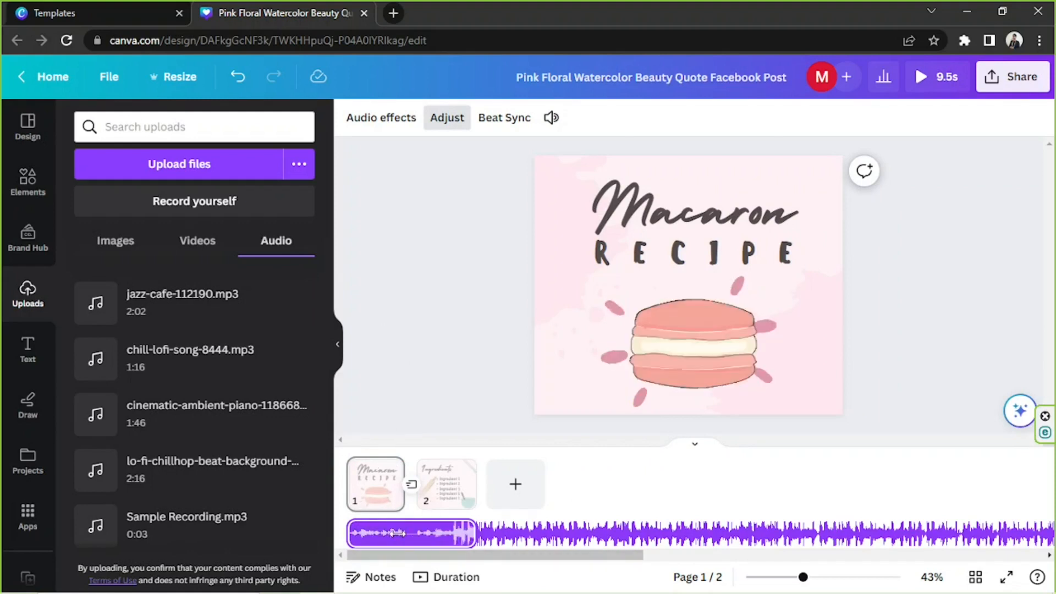
pyautogui.click(434, 409)
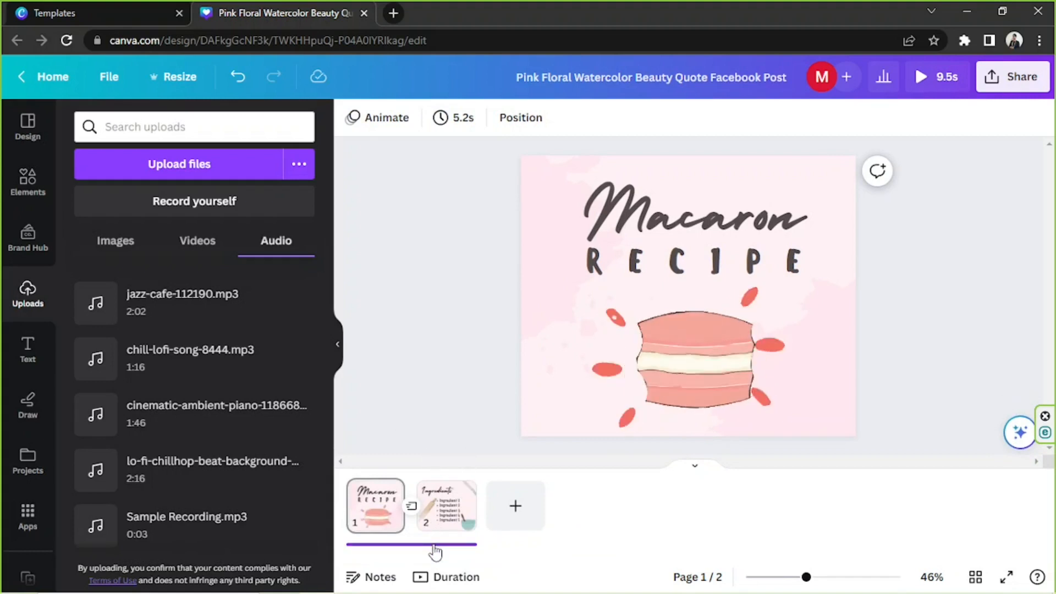
# View the fade in and fade out effect settings of the audio track beneath the pages
pyautogui.click(434, 546)
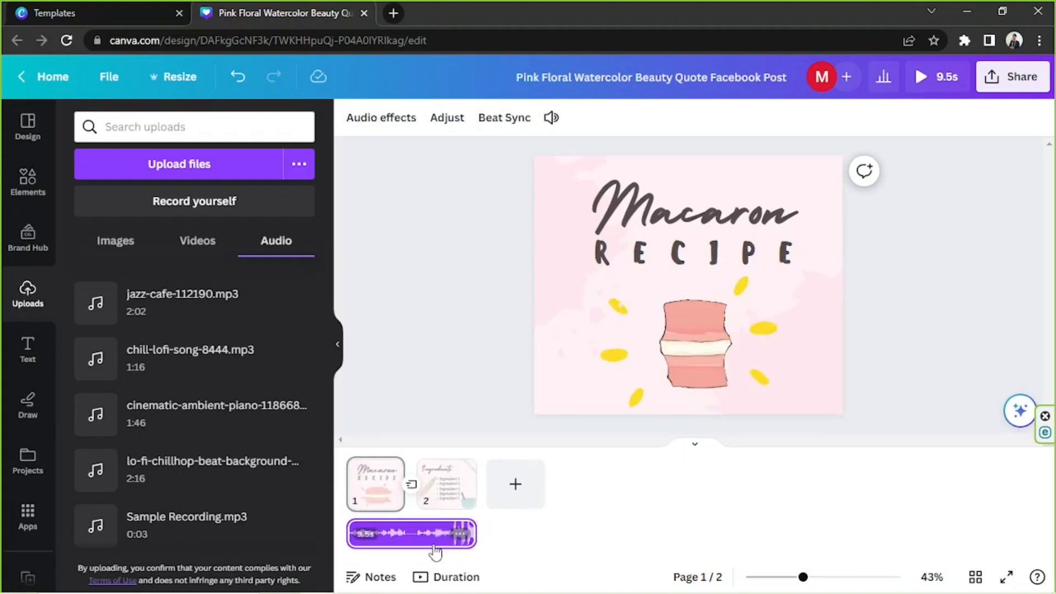
pyautogui.click(460, 534)
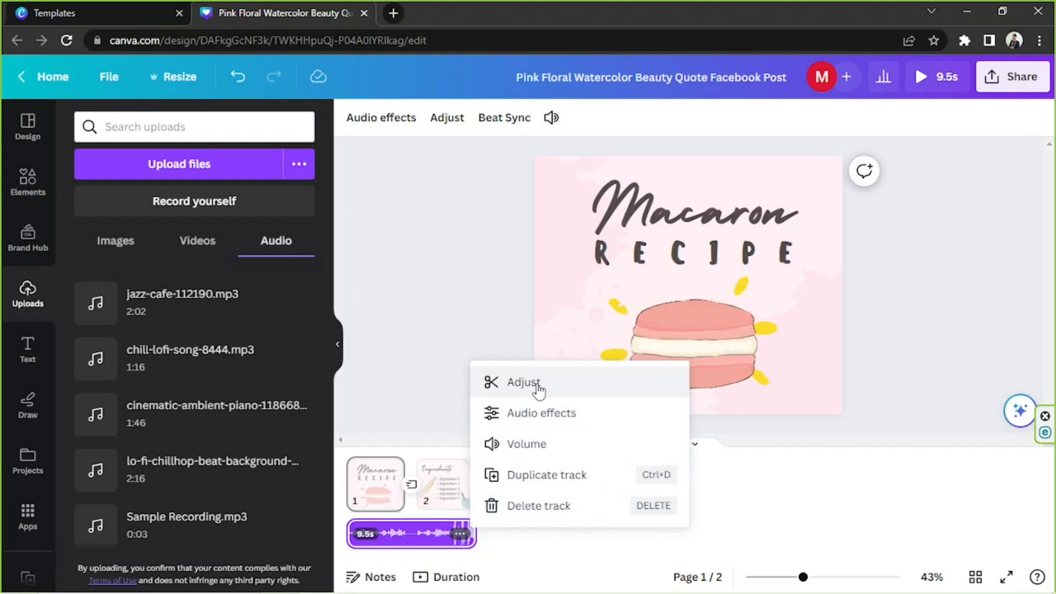
pyautogui.click(560, 419)
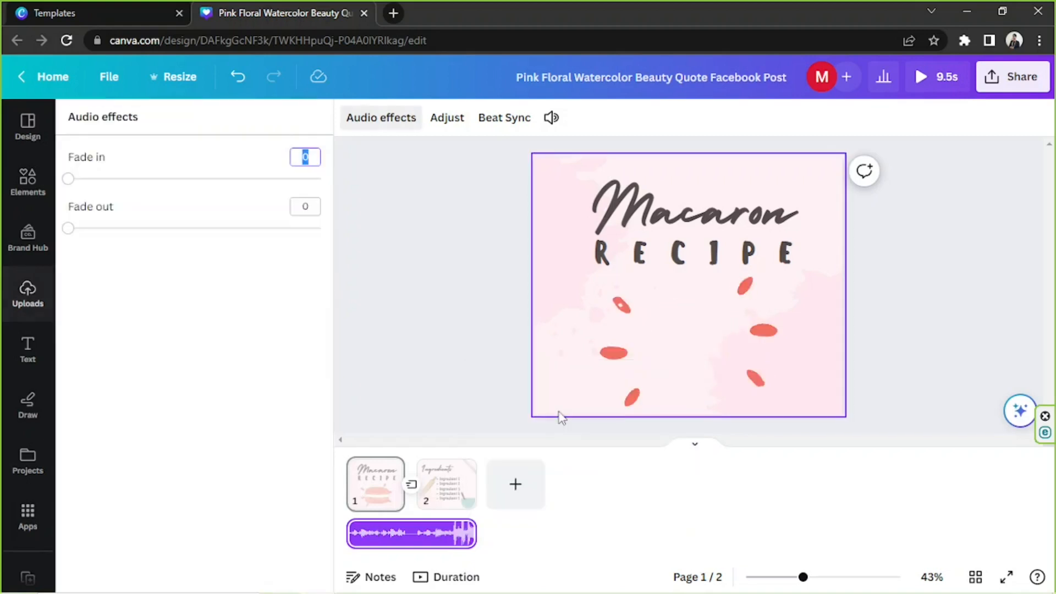
pyautogui.click(491, 349)
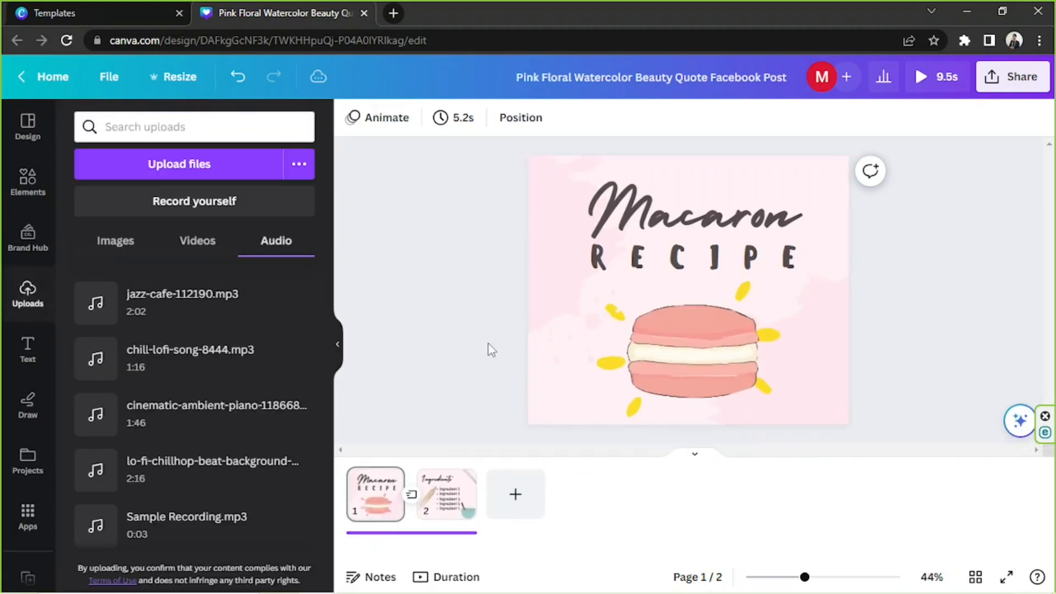
# Lower the background audio track's volume to 37 and deselect the track
pyautogui.click(433, 547)
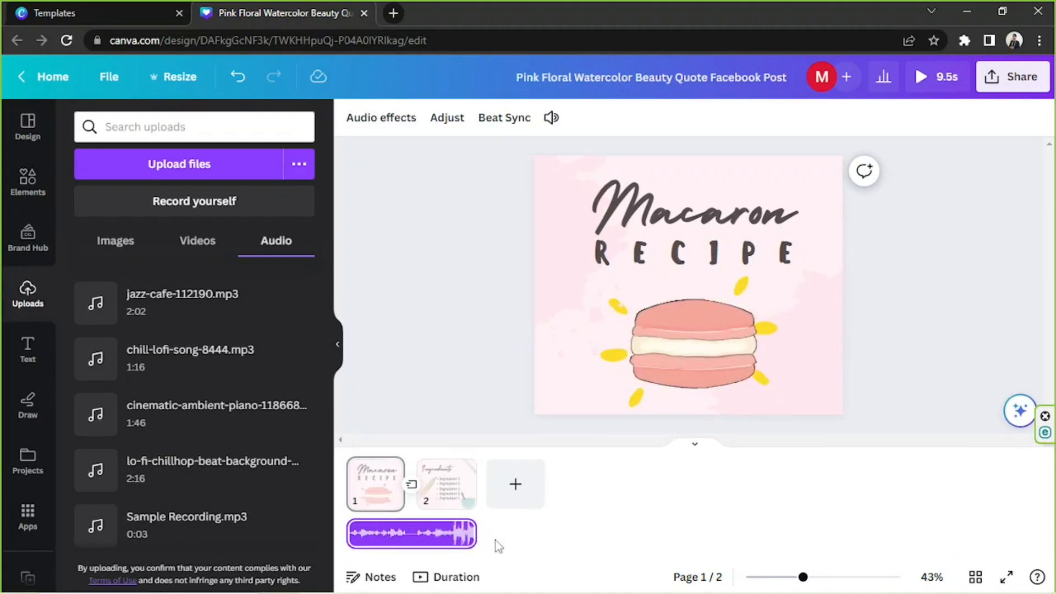
pyautogui.click(460, 533)
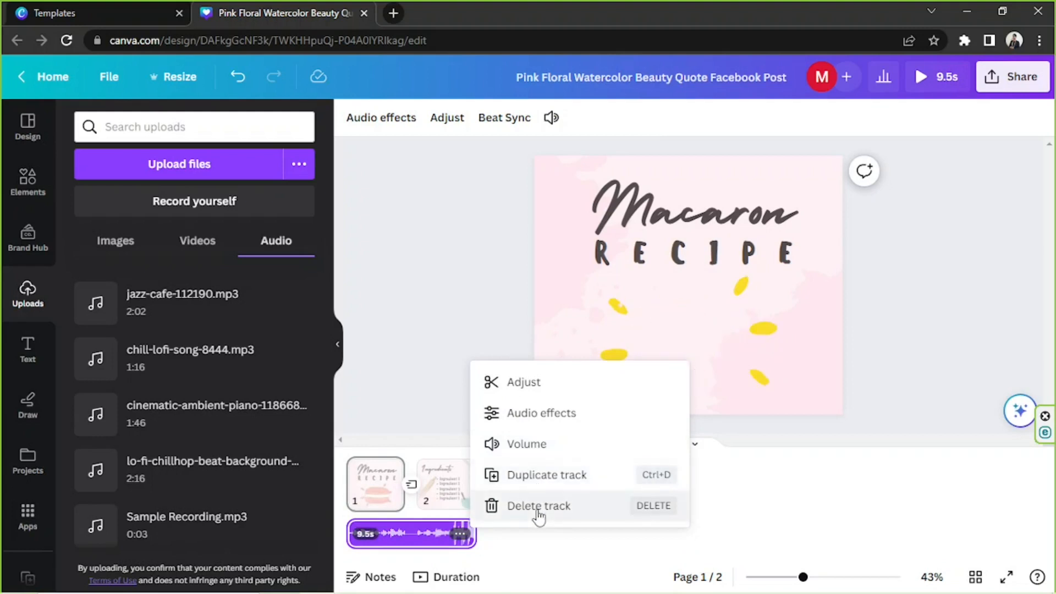
pyautogui.click(538, 444)
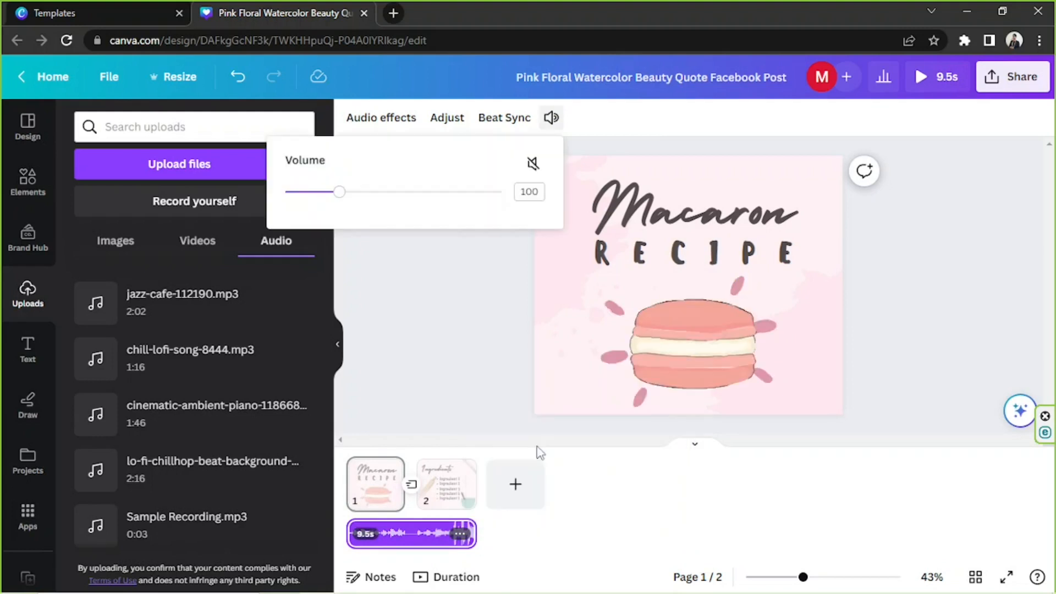
pyautogui.moveTo(339, 192); pyautogui.dragTo(307, 201)
pyautogui.click(450, 297)
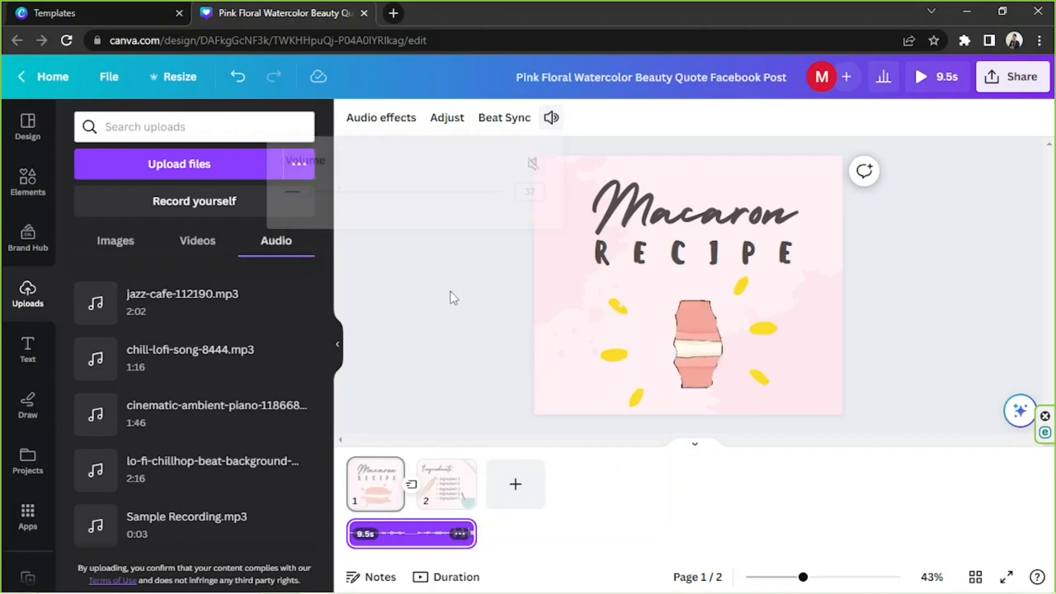
pyautogui.click(449, 297)
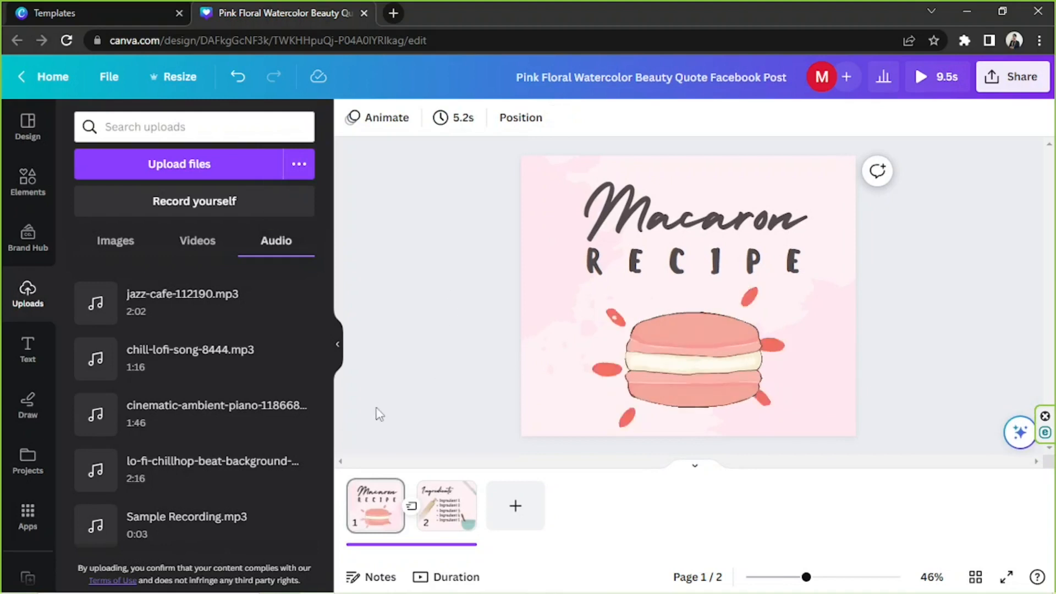
# Collapse the side panel and set page 1's timing to 5.0 seconds
pyautogui.click(337, 345)
pyautogui.click(420, 297)
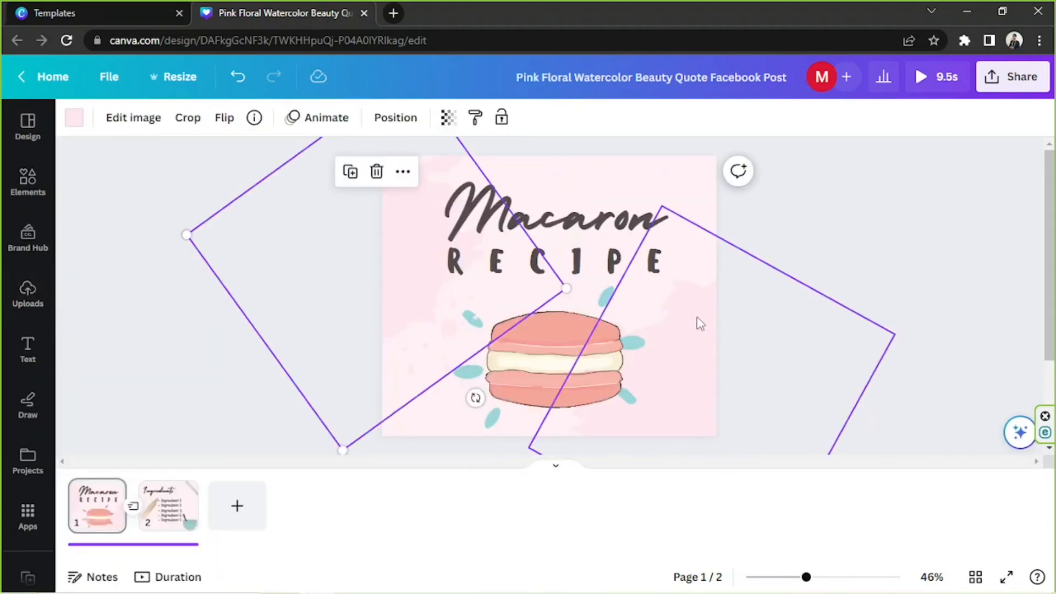
pyautogui.click(699, 322)
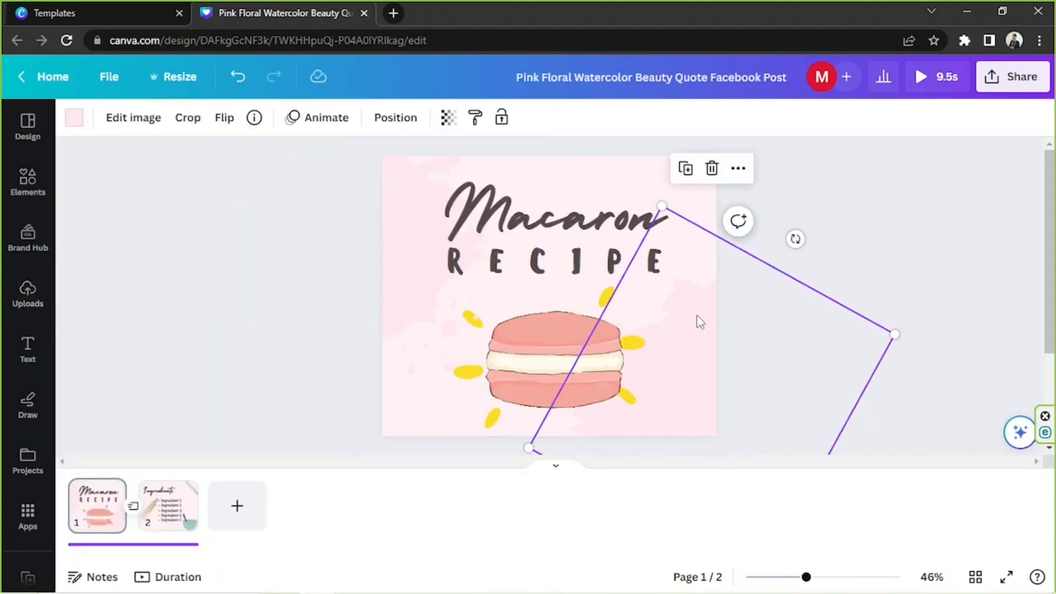
pyautogui.click(94, 517)
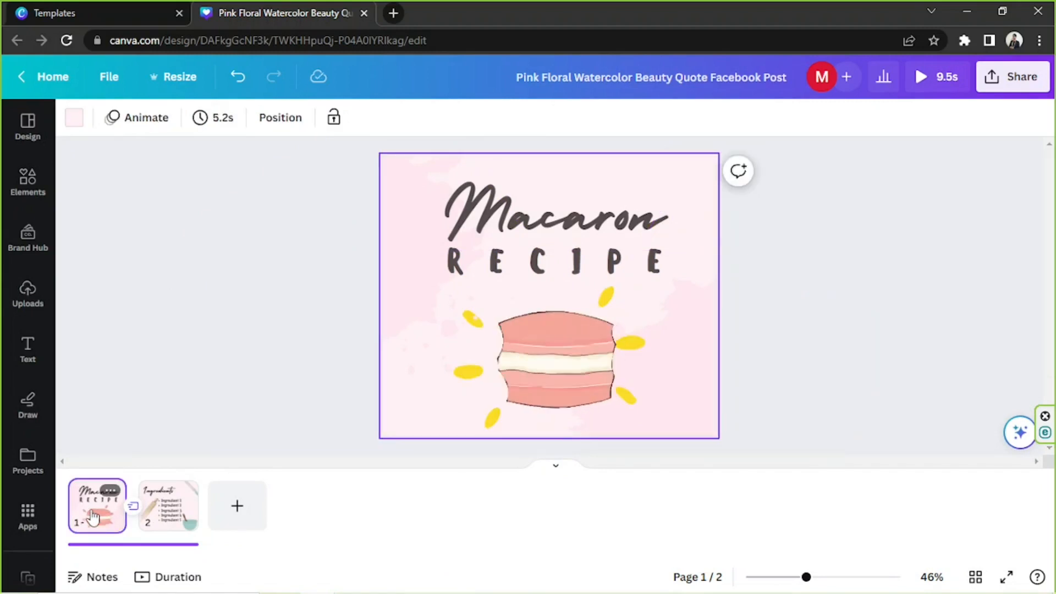
pyautogui.click(203, 126)
pyautogui.click(353, 161)
pyautogui.moveTo(237, 185)
pyautogui.mouseDown()
pyautogui.moveTo(302, 185)
pyautogui.moveTo(238, 186)
pyautogui.mouseUp()
pyautogui.click(350, 164)
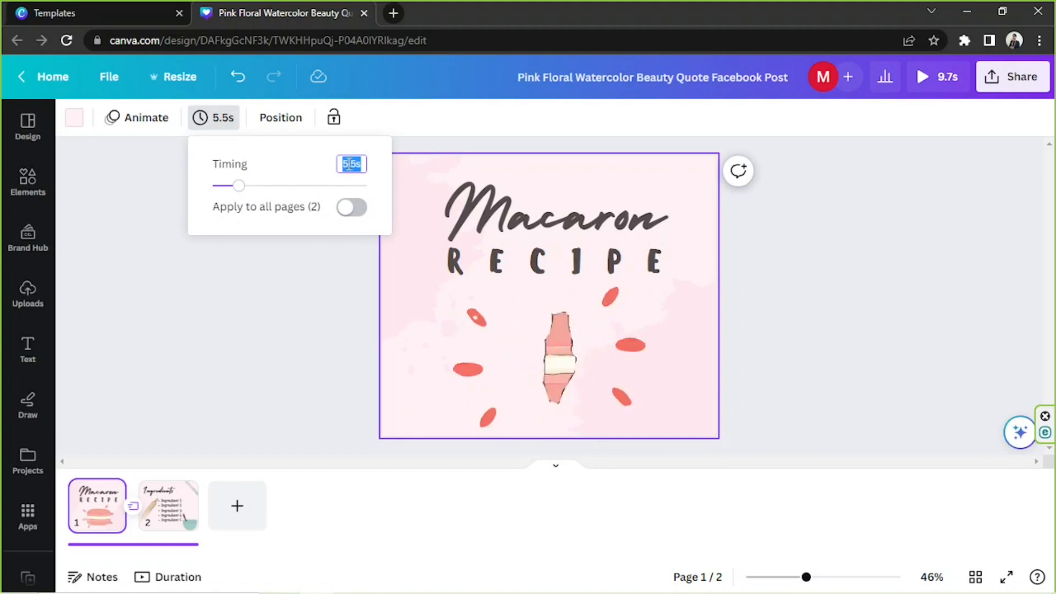
pyautogui.write('5')
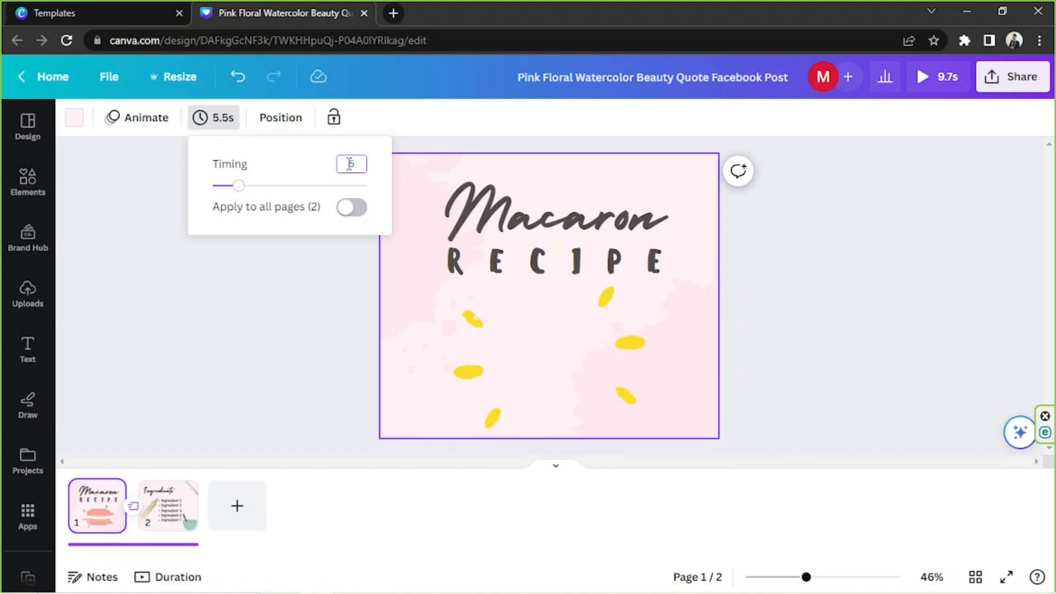
pyautogui.press('Return')
# Set the timing of page 2, the Ingredients page, to 5.0 seconds
pyautogui.click(159, 513)
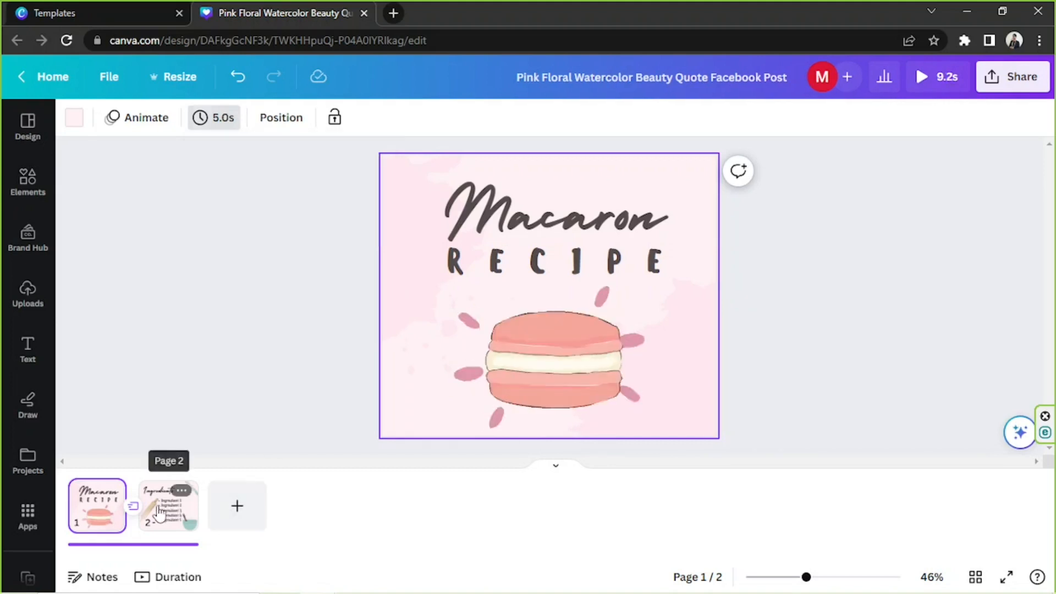
pyautogui.click(159, 513)
pyautogui.click(227, 124)
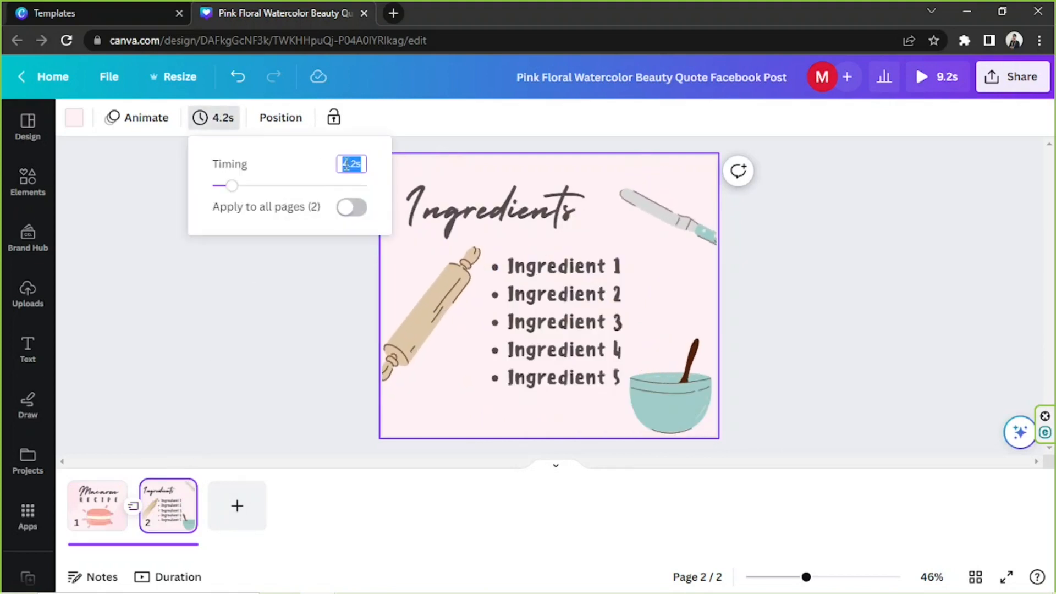
pyautogui.write('5')
pyautogui.press('Return')
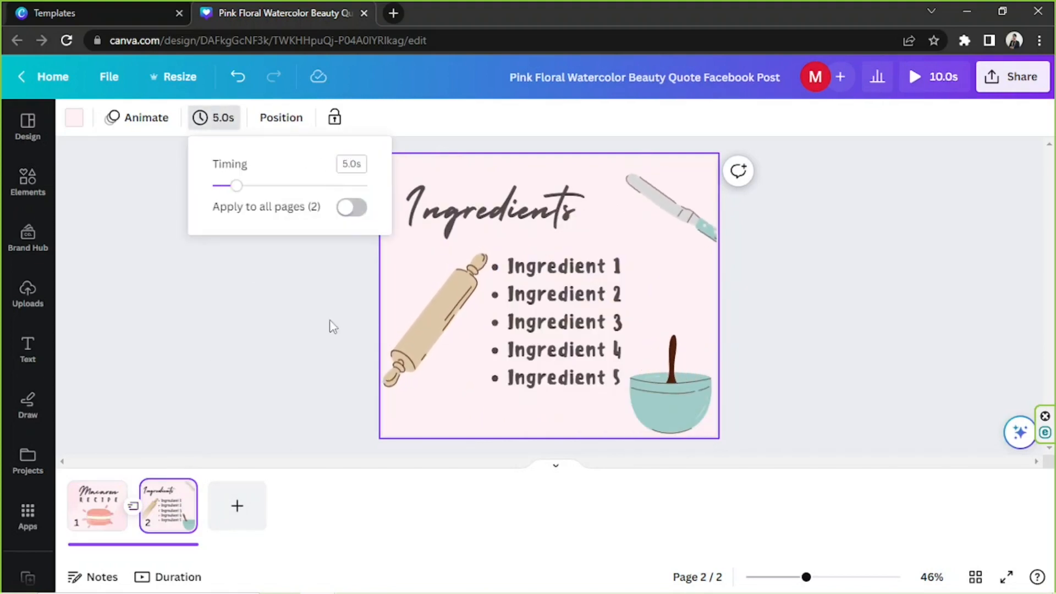
pyautogui.click(333, 326)
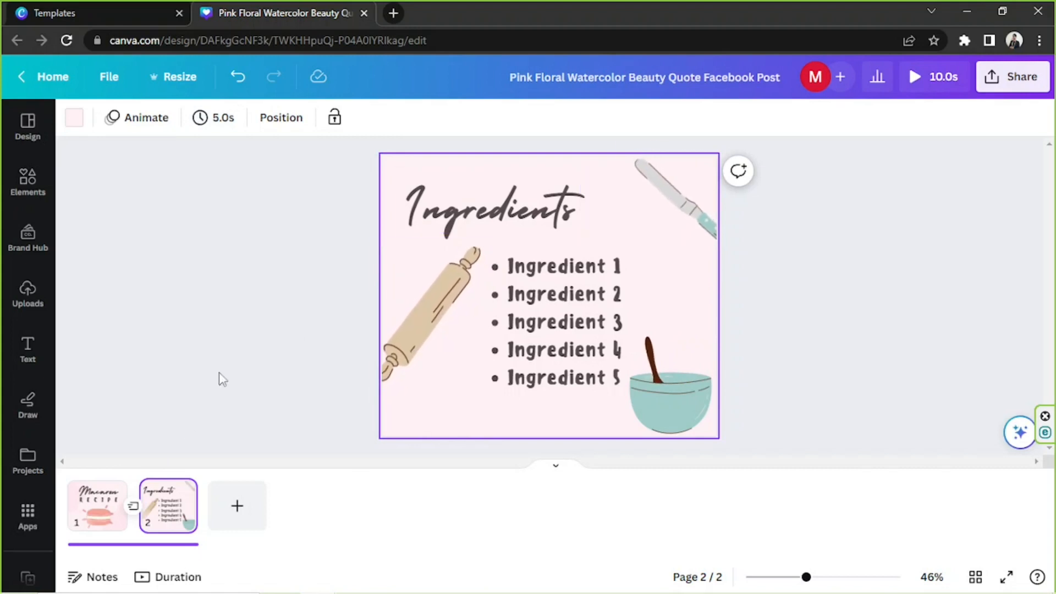
# Preview the whole animated design with its music from page 1 and close the preview
pyautogui.click(97, 502)
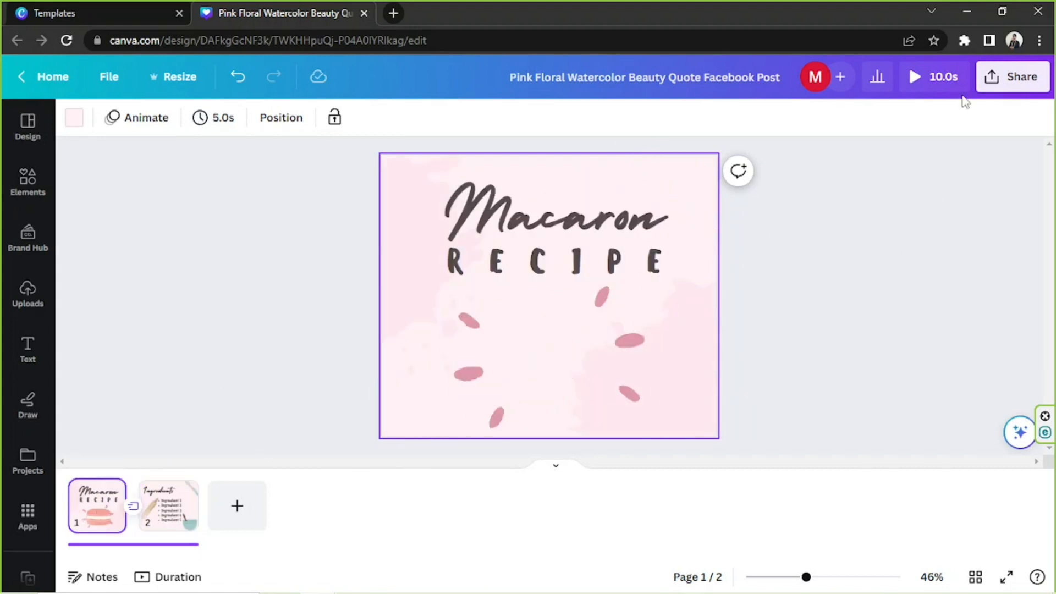
pyautogui.click(910, 81)
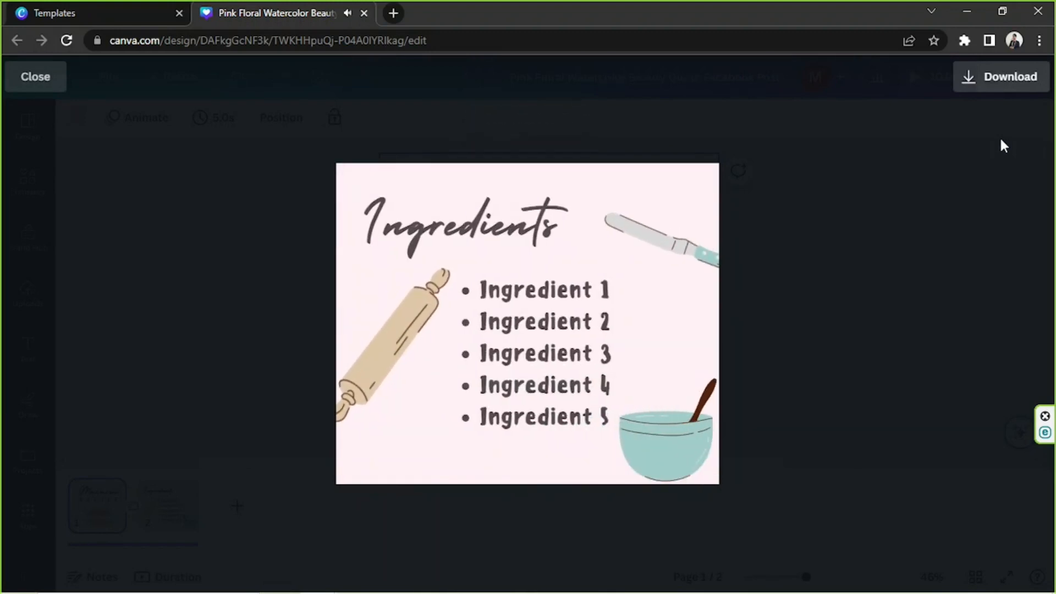
pyautogui.press('Escape')
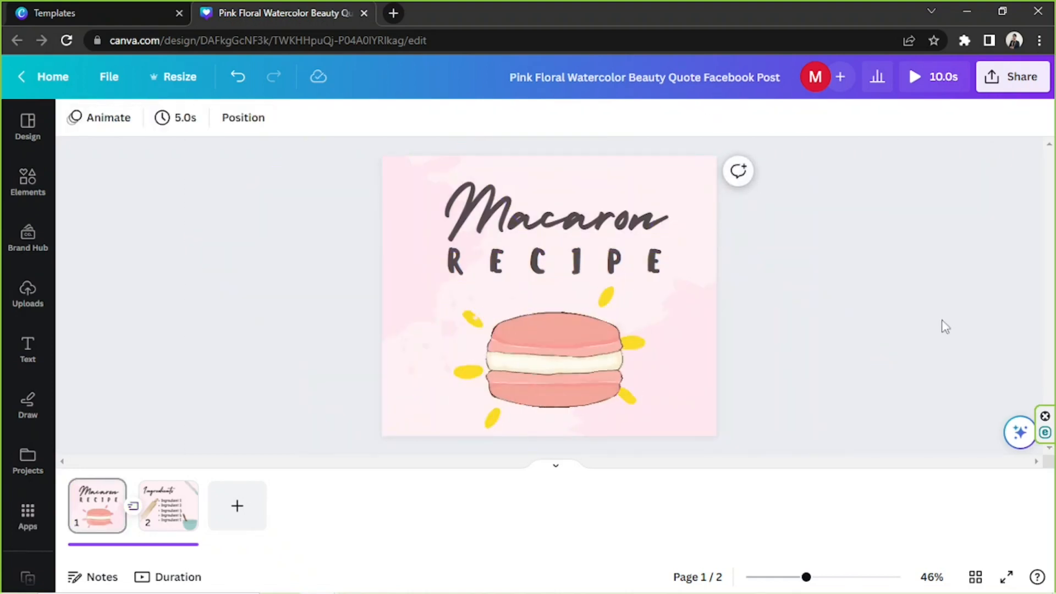
pyautogui.moveTo(349, 160); pyautogui.dragTo(848, 396)
pyautogui.click(851, 396)
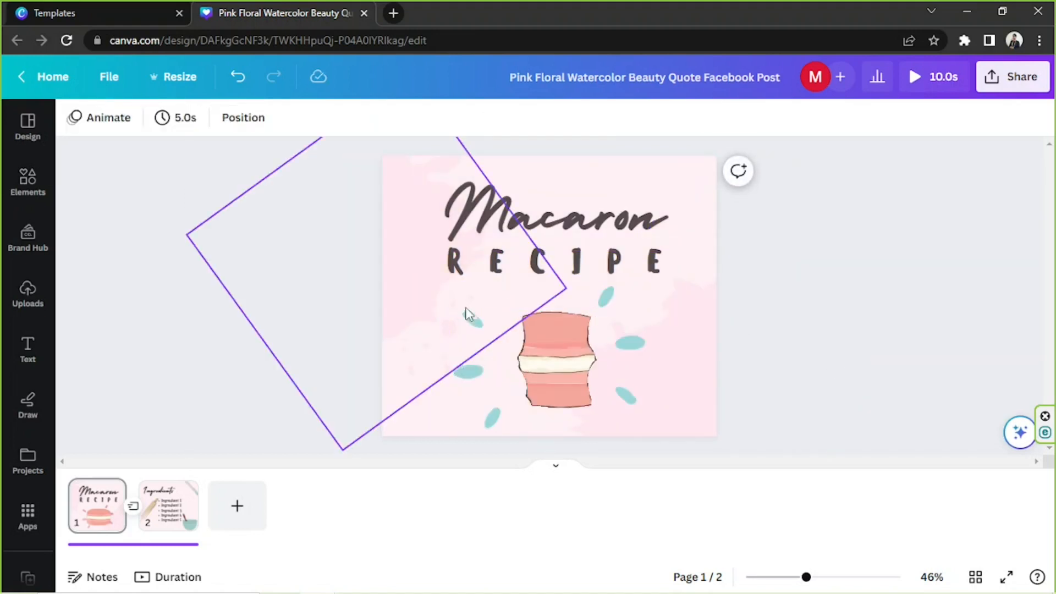
pyautogui.moveTo(318, 151); pyautogui.dragTo(824, 441)
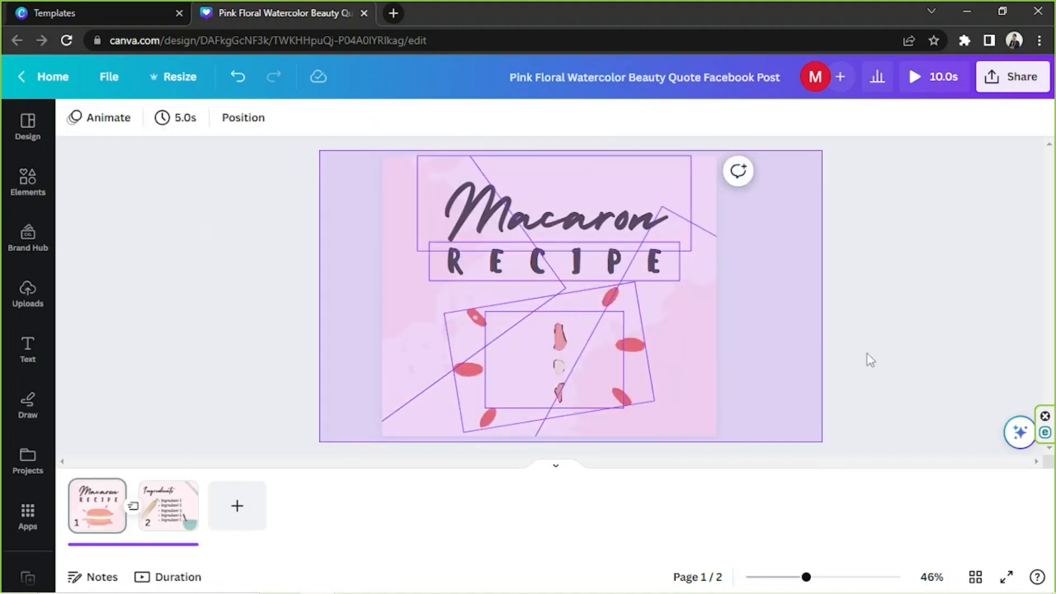
pyautogui.click(885, 308)
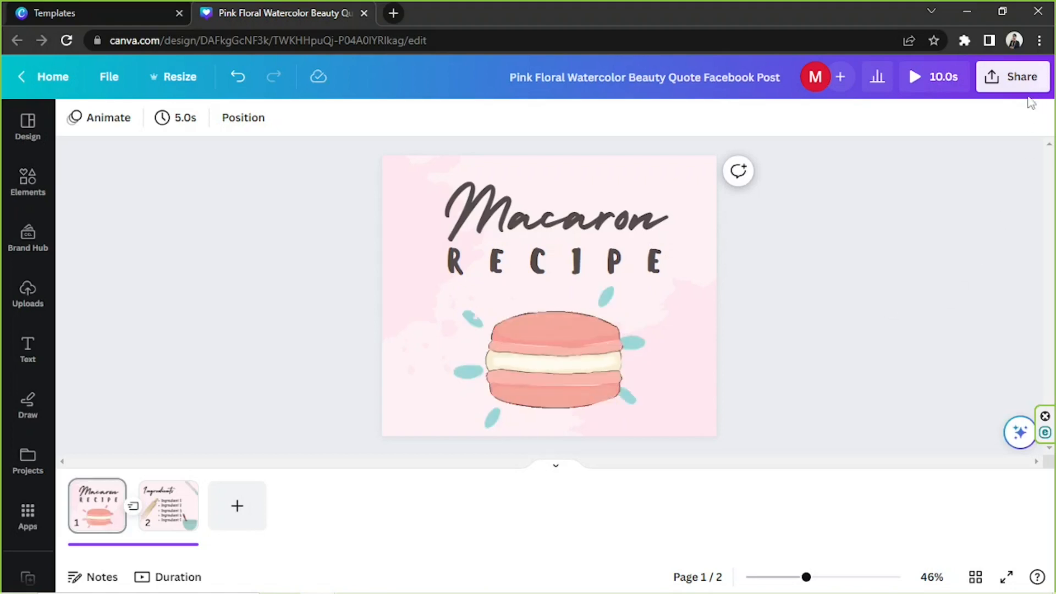
# Review the social platforms available for publishing the design, and return to the main sharing options
pyautogui.click(1019, 80)
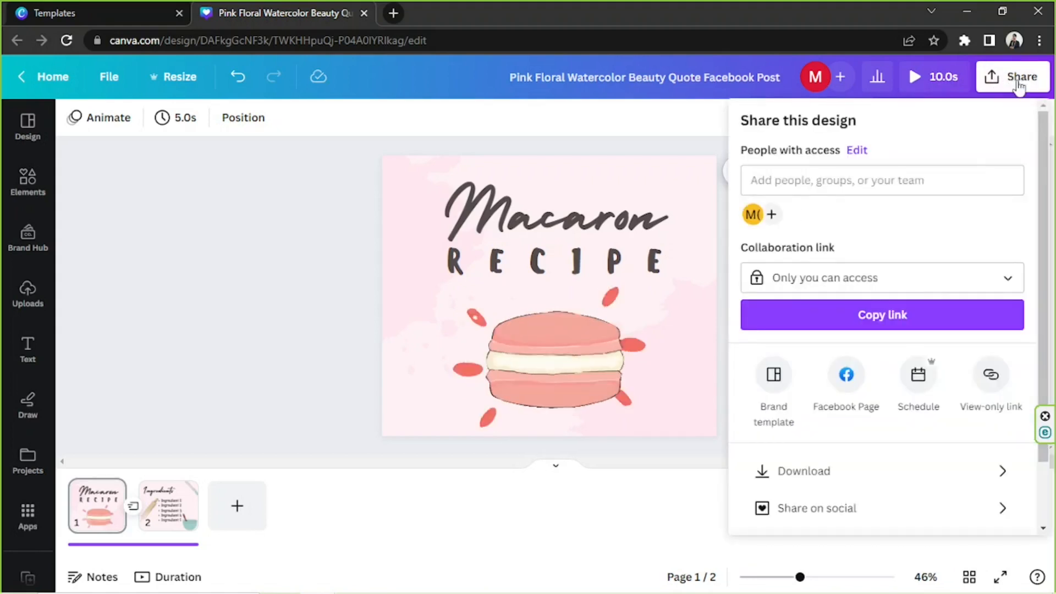
pyautogui.scroll(-2, 975, 163)
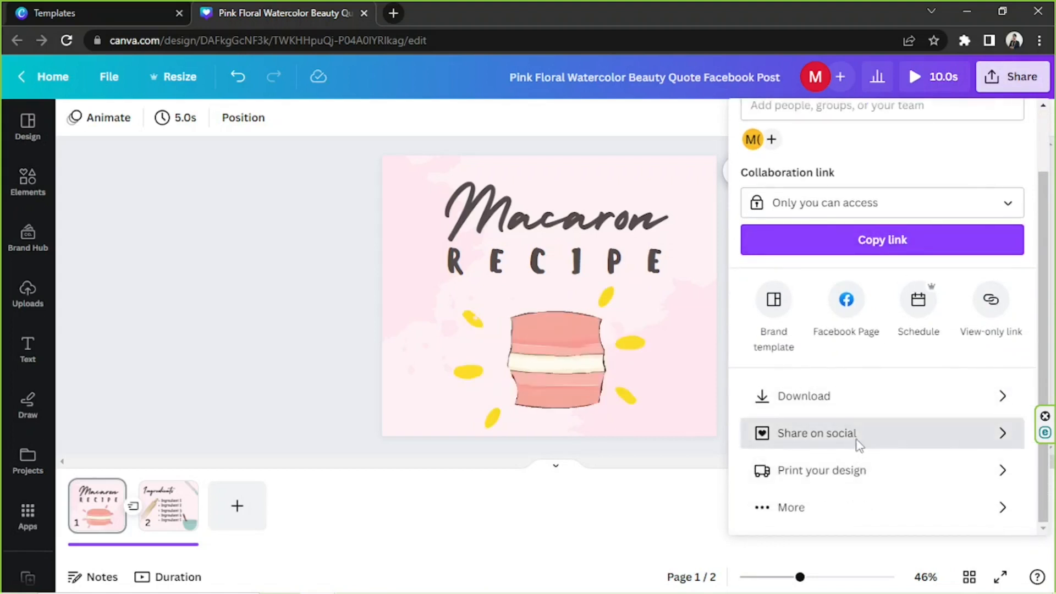
pyautogui.click(853, 438)
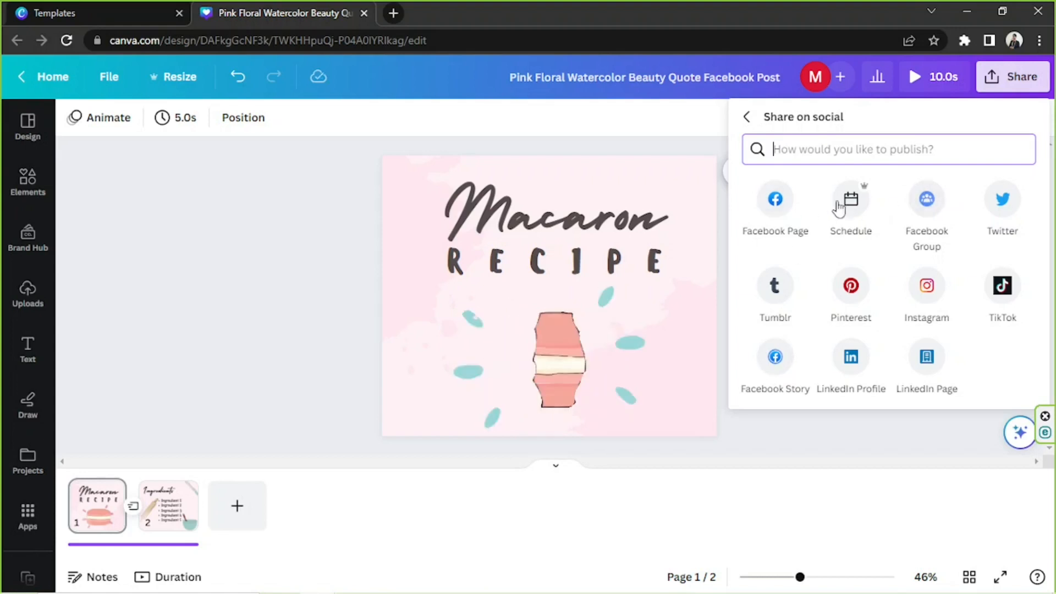
pyautogui.click(748, 118)
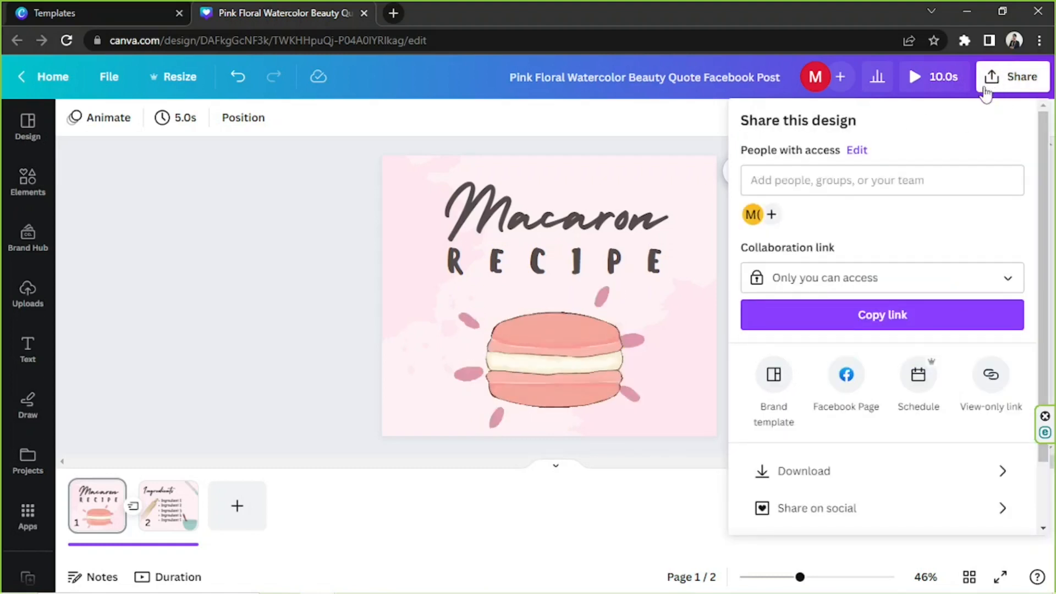
# Review the download file types, keeping MP4 Video for all pages, and close the download settings
pyautogui.click(803, 472)
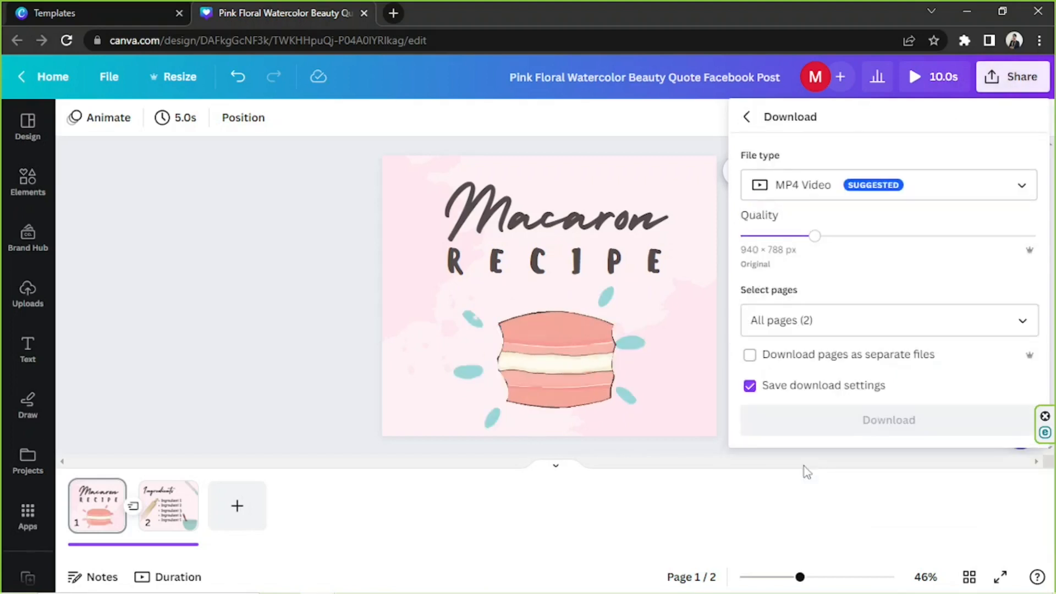
pyautogui.click(877, 186)
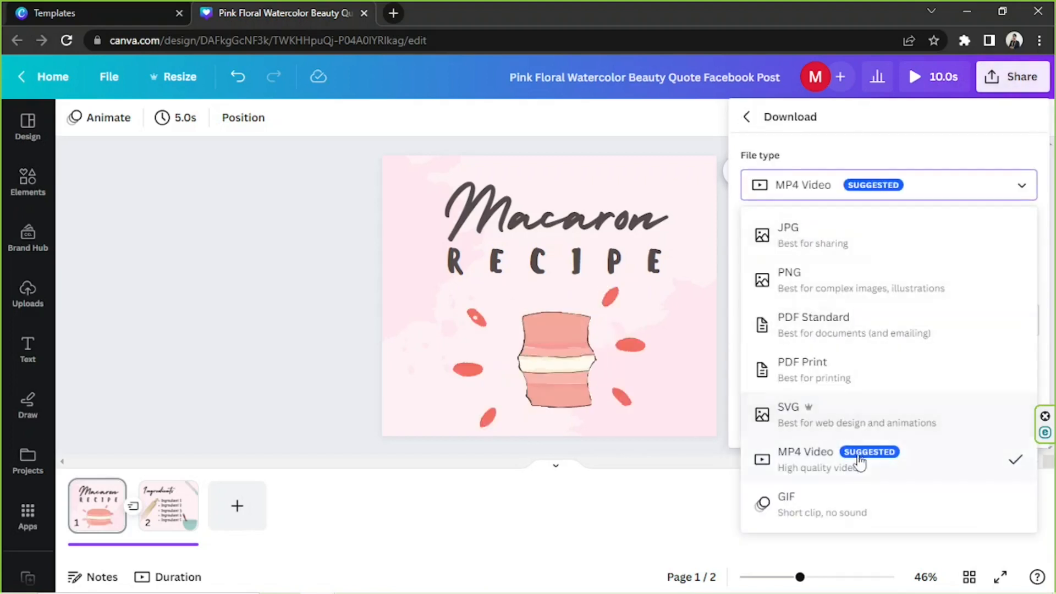
pyautogui.click(877, 176)
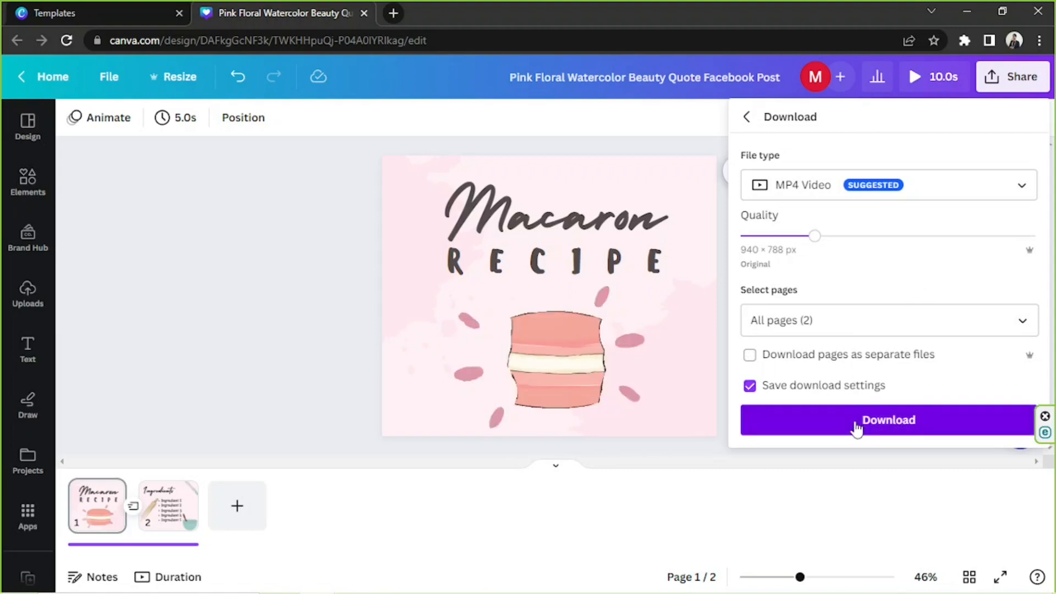
pyautogui.click(819, 414)
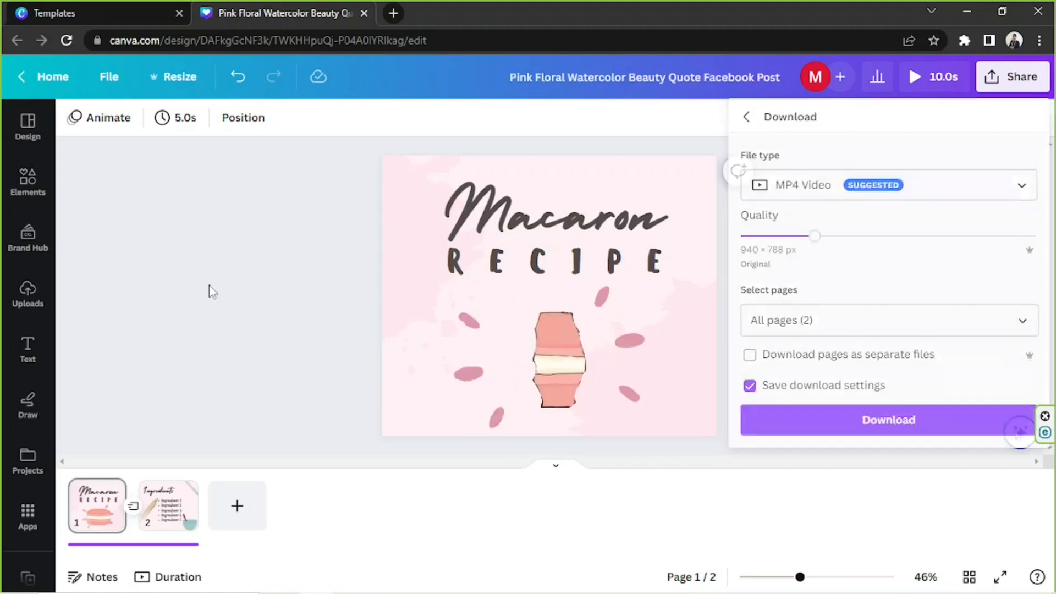